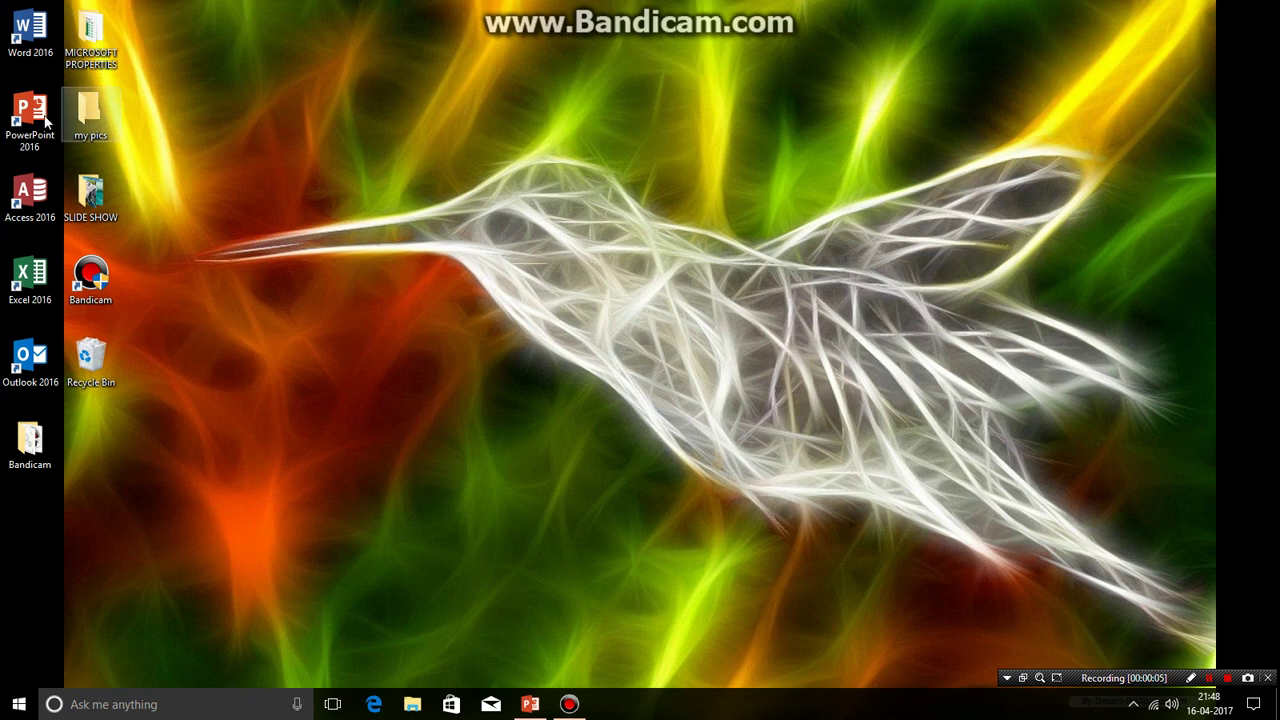
# Step: Switch to the open PowerPoint presentation and move the first slide's title placeholder slightly higher
pyautogui.click(526, 705)
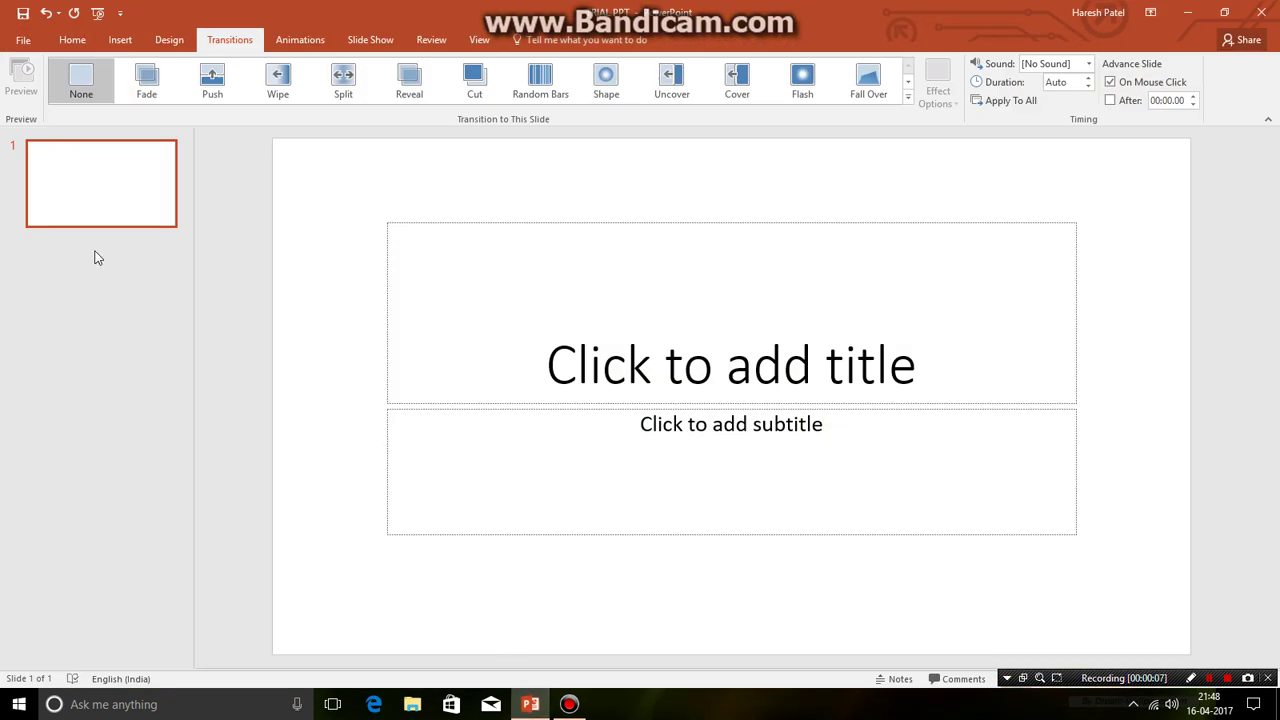
pyautogui.click(66, 44)
pyautogui.click(697, 226)
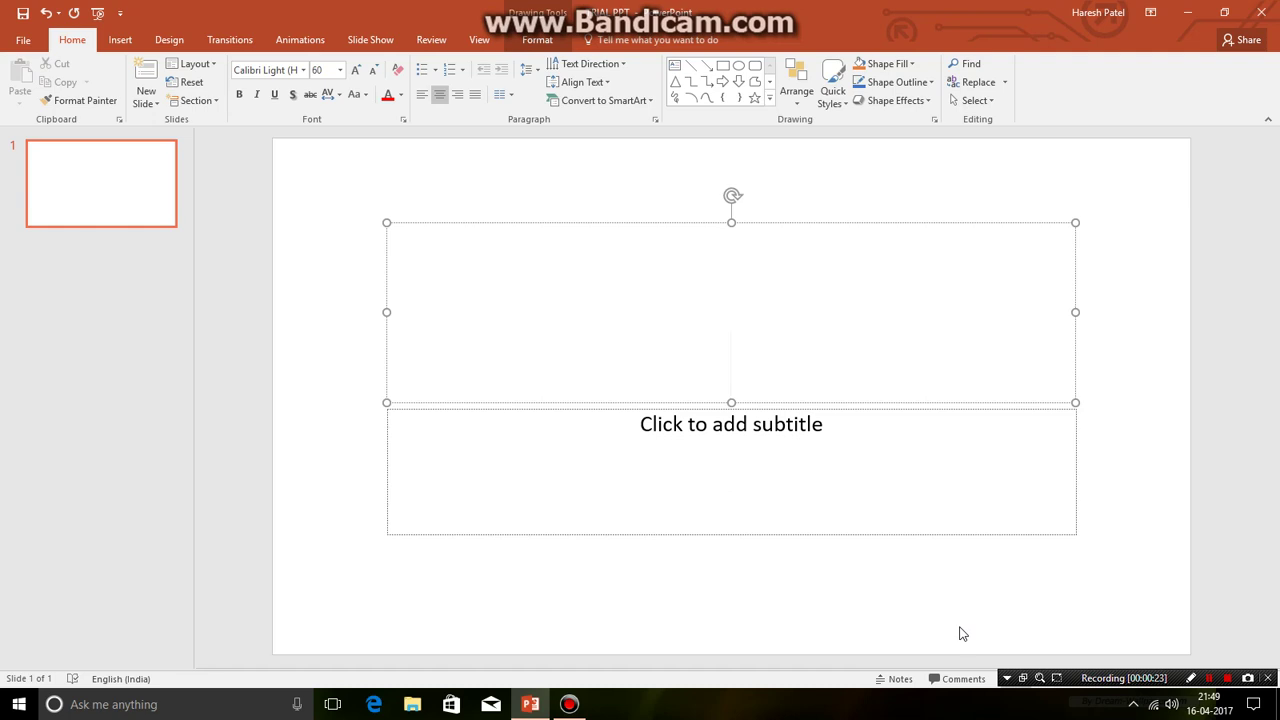
pyautogui.click(841, 221)
pyautogui.click(1139, 290)
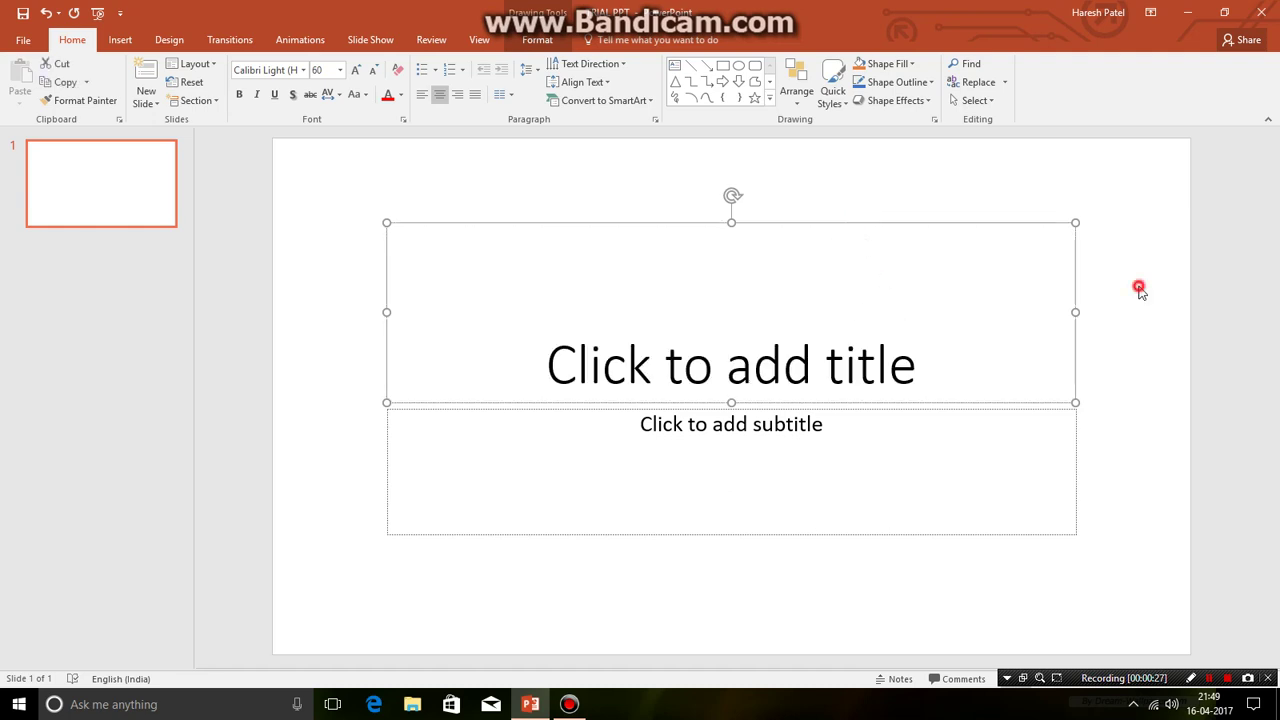
pyautogui.click(756, 224)
pyautogui.click(1175, 282)
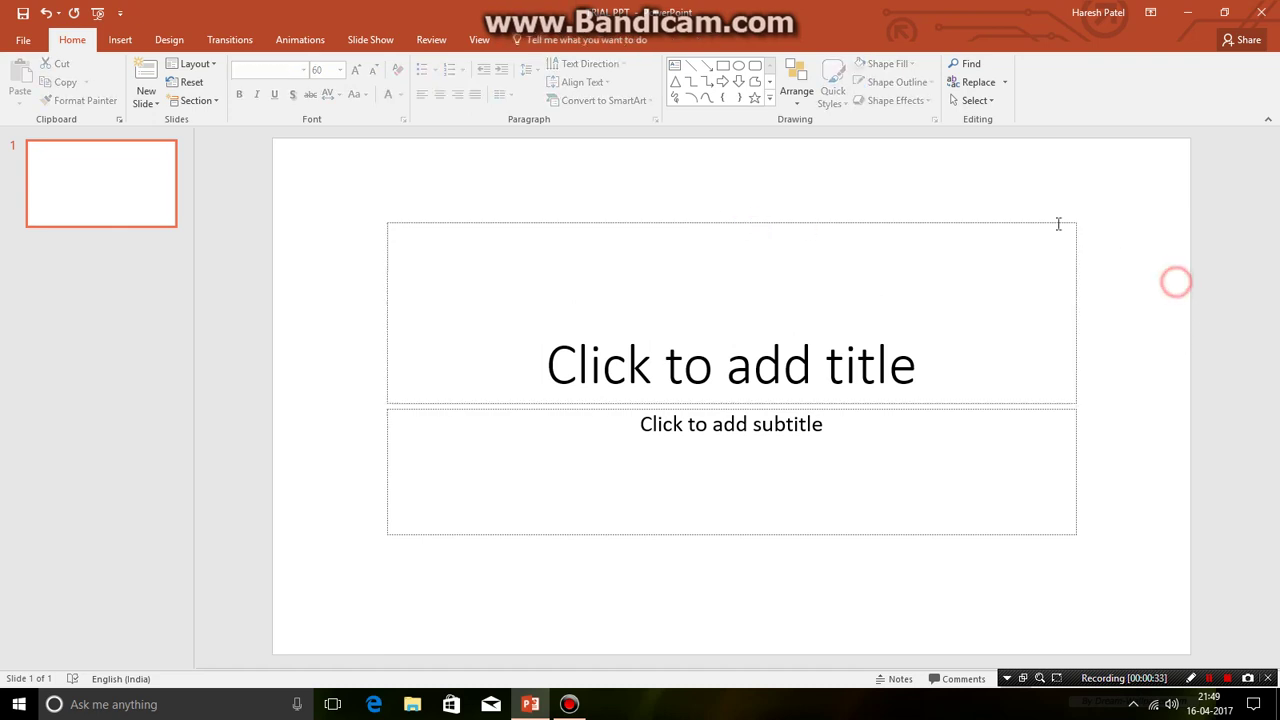
pyautogui.click(936, 224)
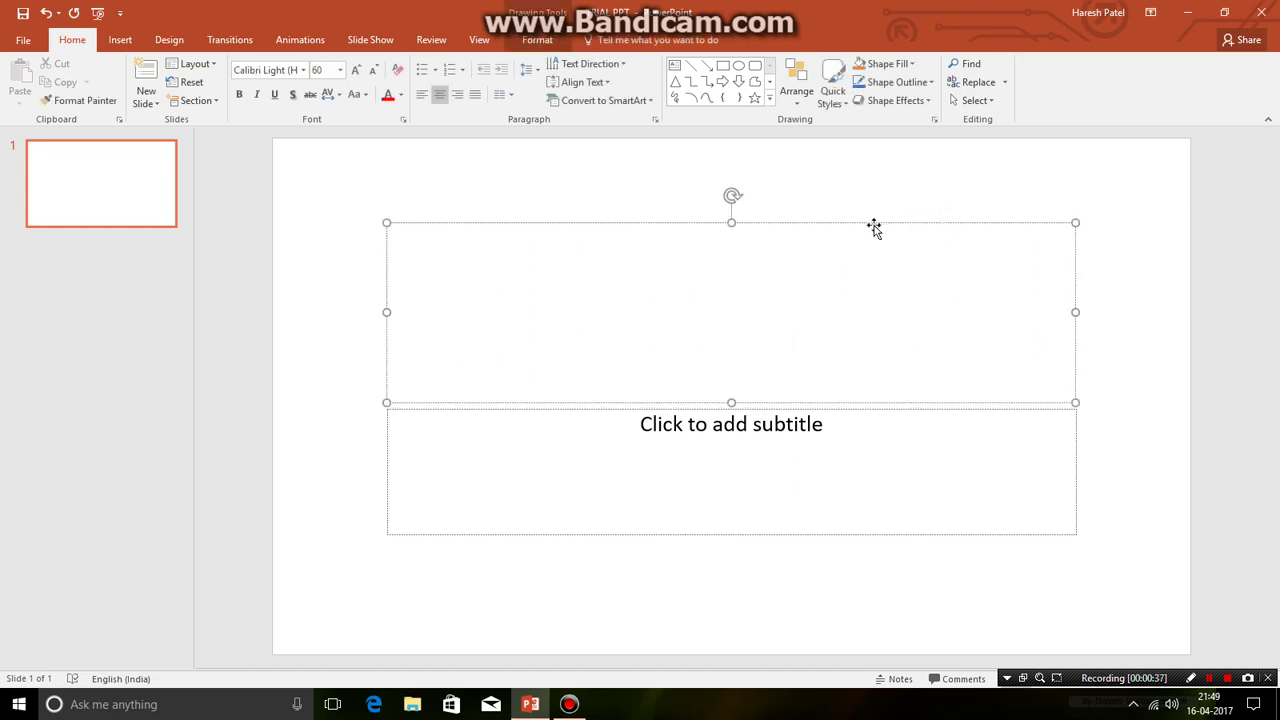
pyautogui.moveTo(874, 225); pyautogui.dragTo(873, 197)
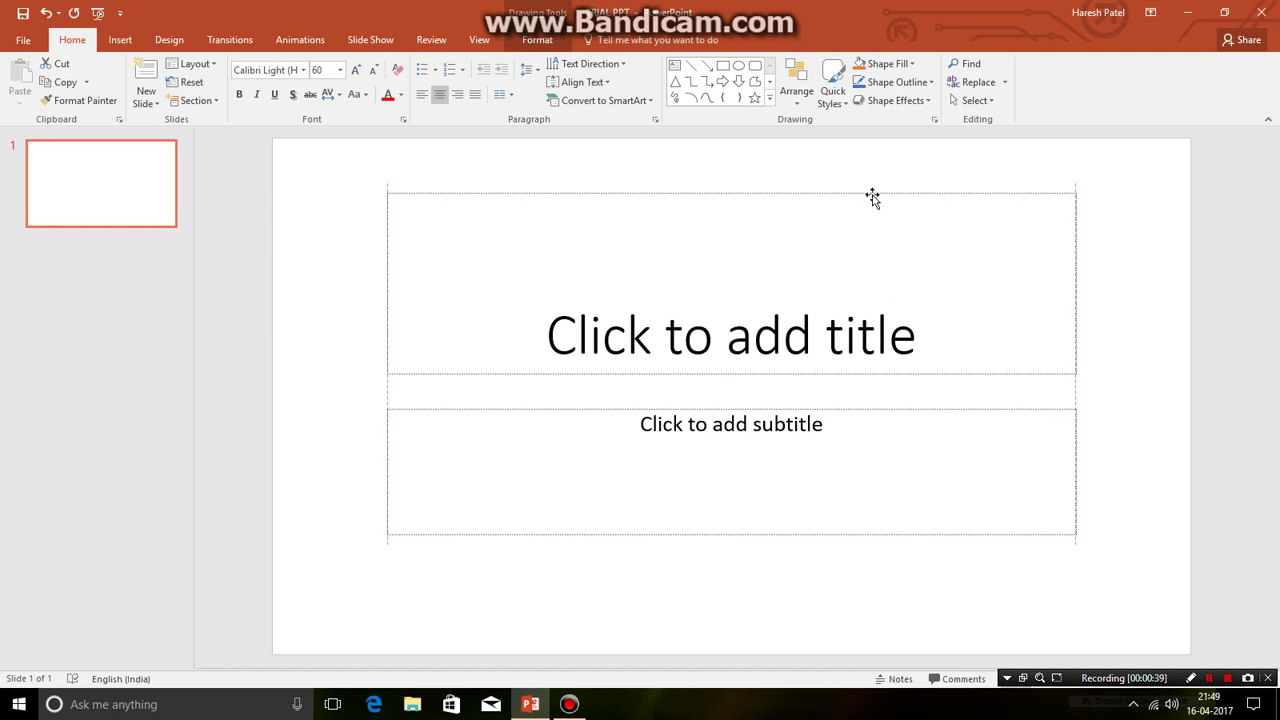
# Step: Delete both the title and subtitle placeholders from the first slide
pyautogui.hotkey('ctrl', 'a')
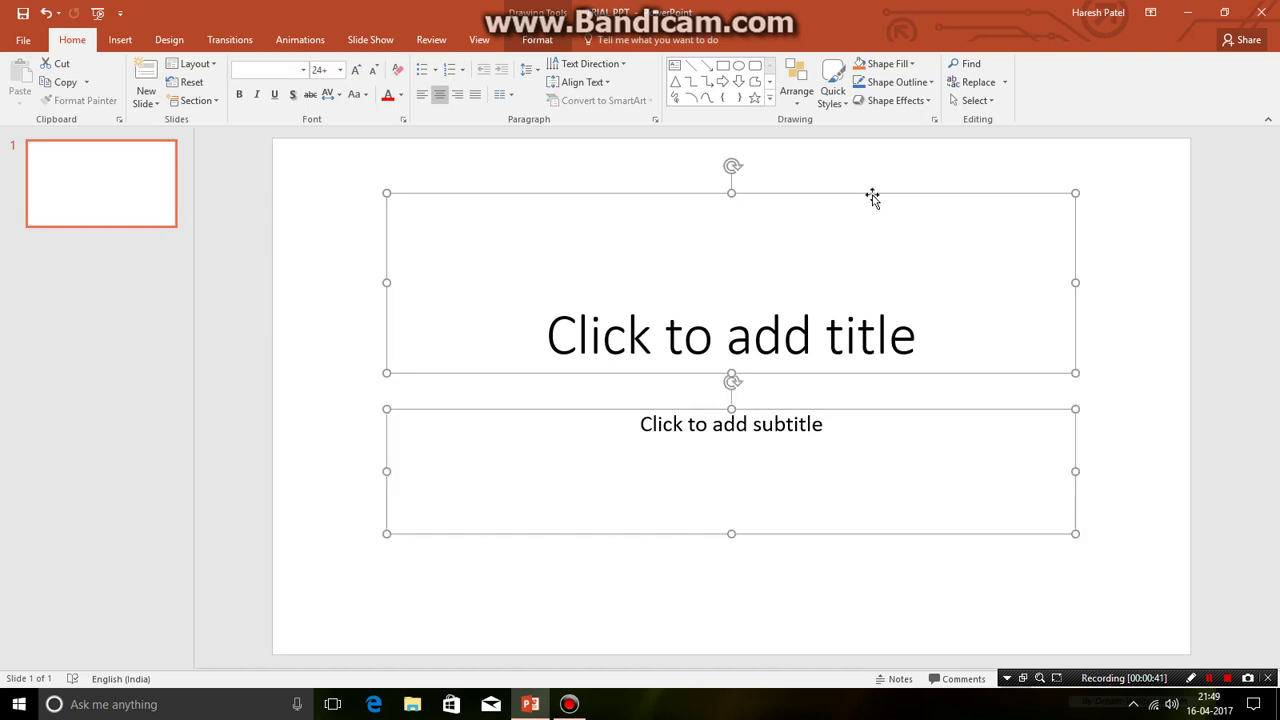
pyautogui.press('Delete')
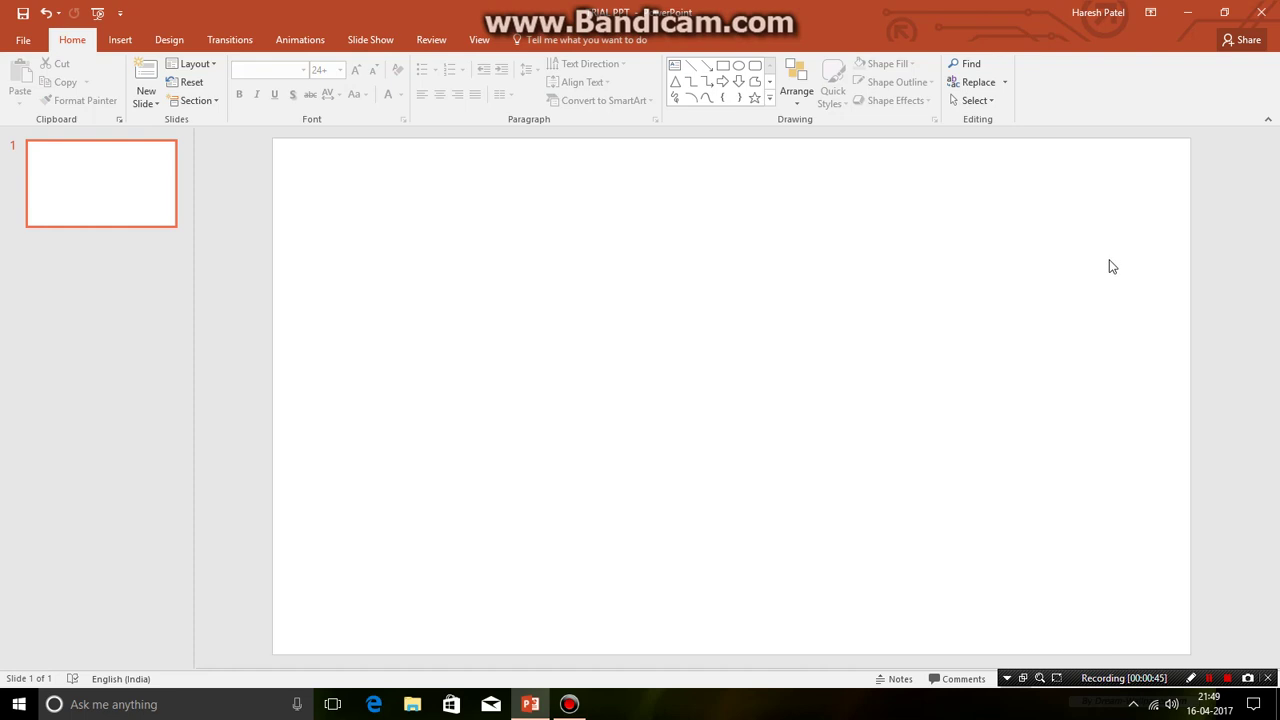
pyautogui.hotkey('ctrl', 'z')
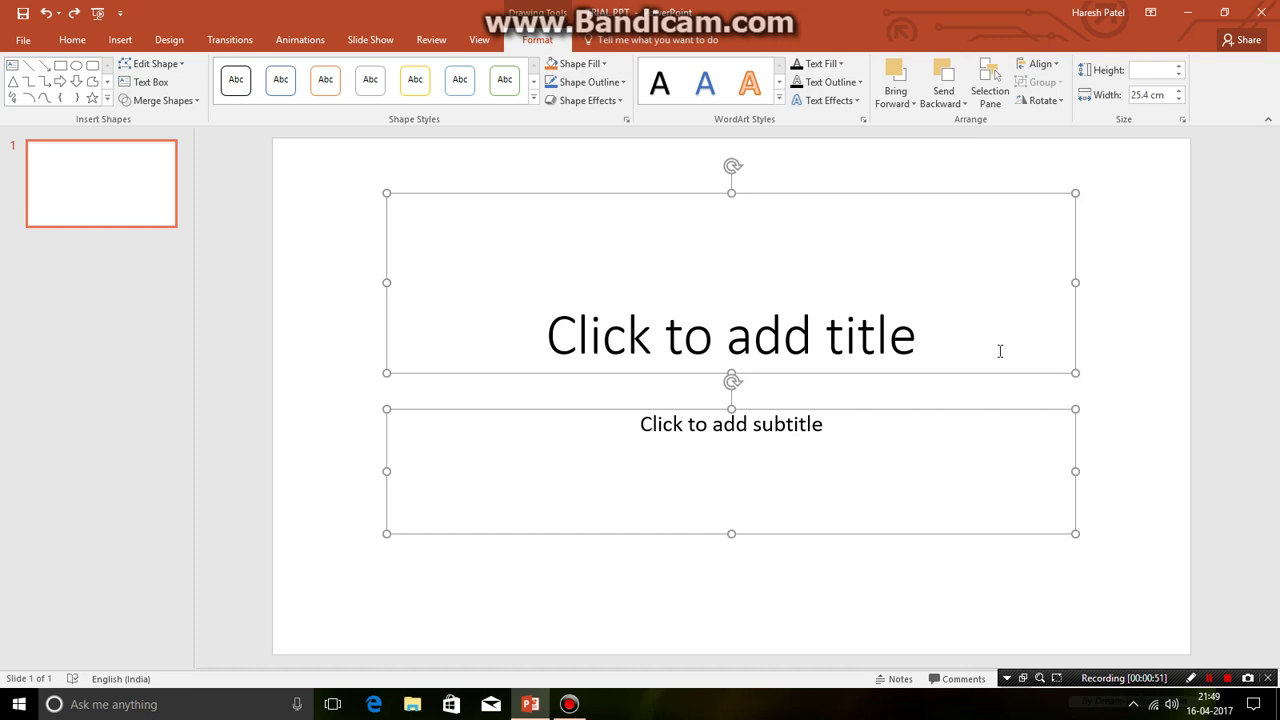
pyautogui.press('Delete')
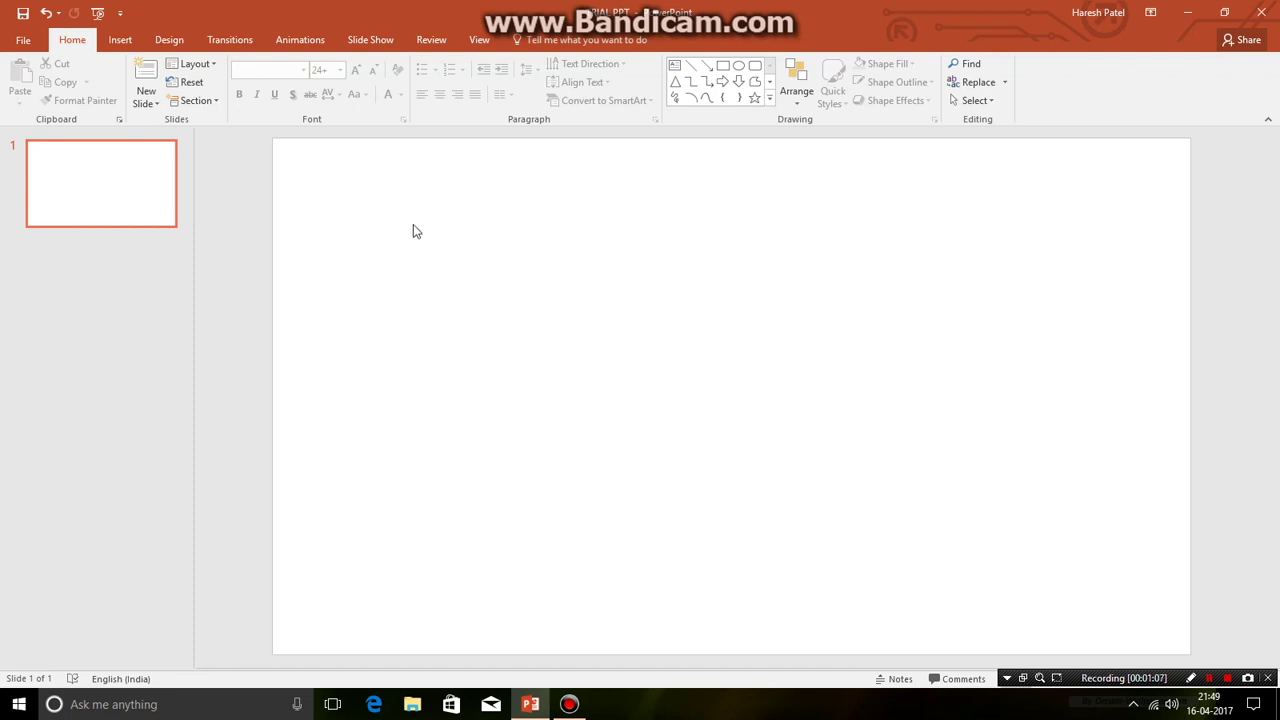
# Step: Add a second slide with title and content placeholders after the empty first slide
pyautogui.hotkey('ctrl', 'm')
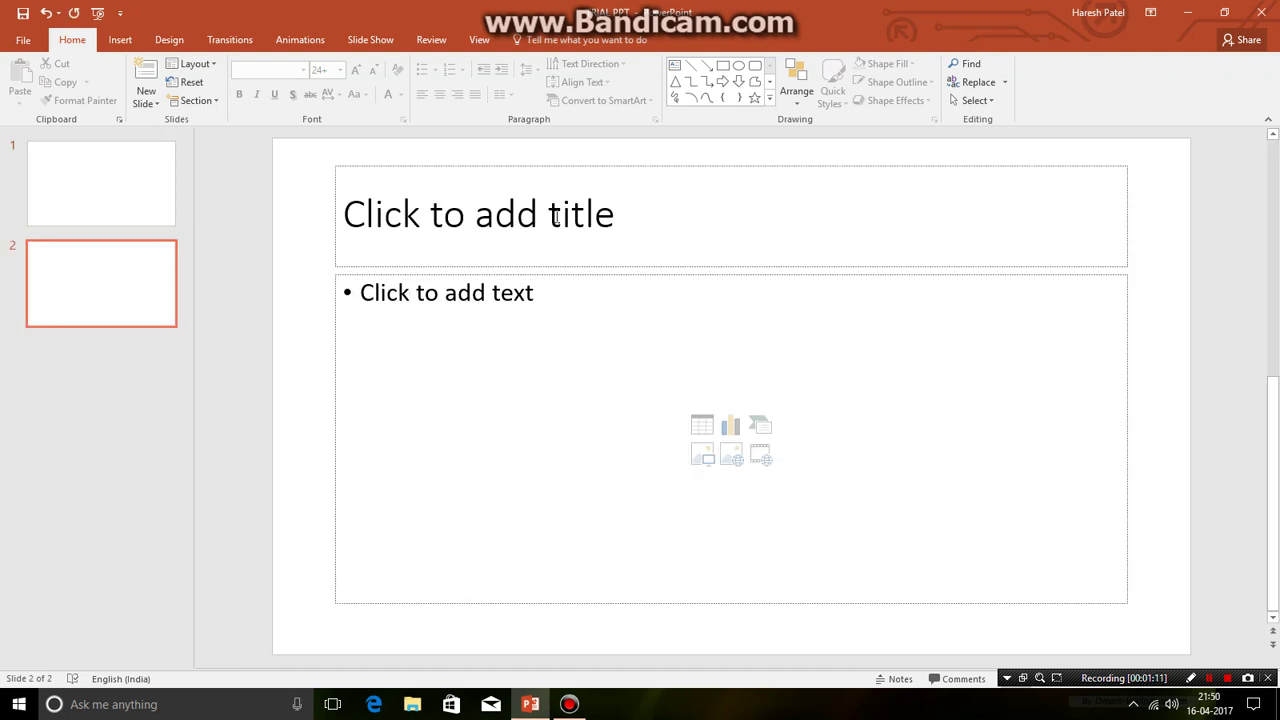
pyautogui.click(542, 184)
pyautogui.click(680, 197)
pyautogui.click(623, 329)
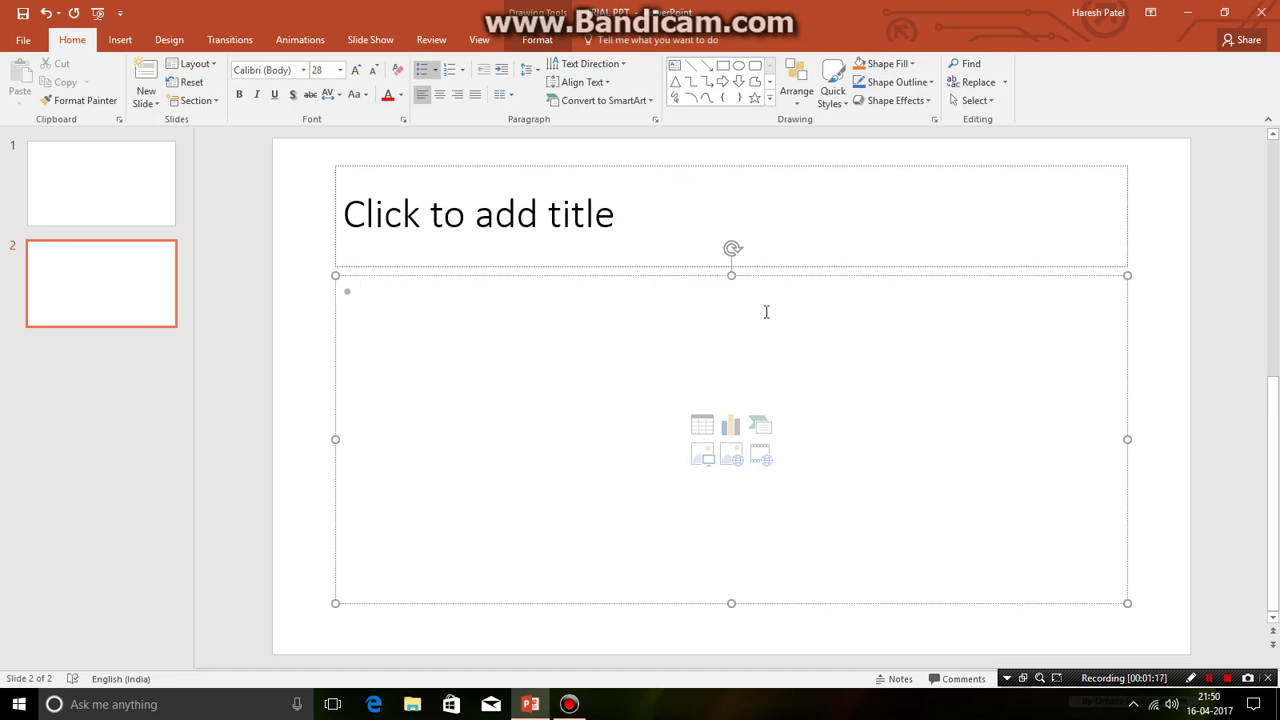
pyautogui.press('pageup')
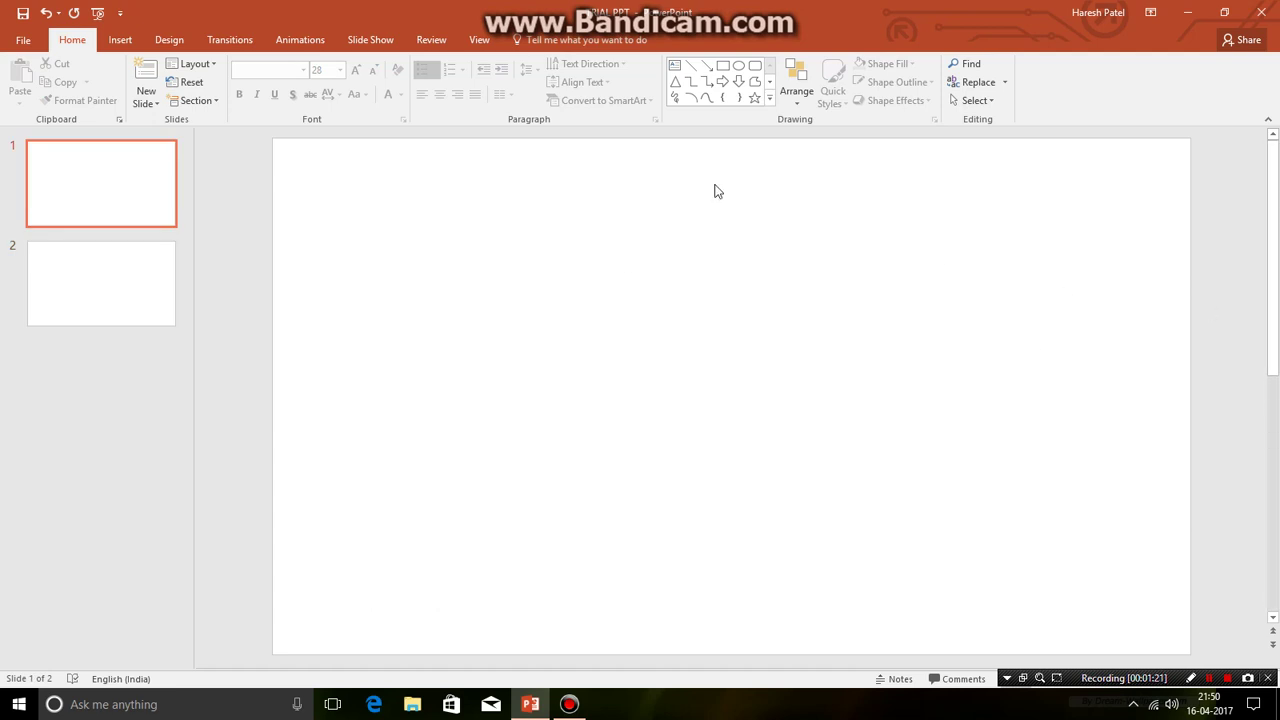
pyautogui.scroll(-3, 457, 231)
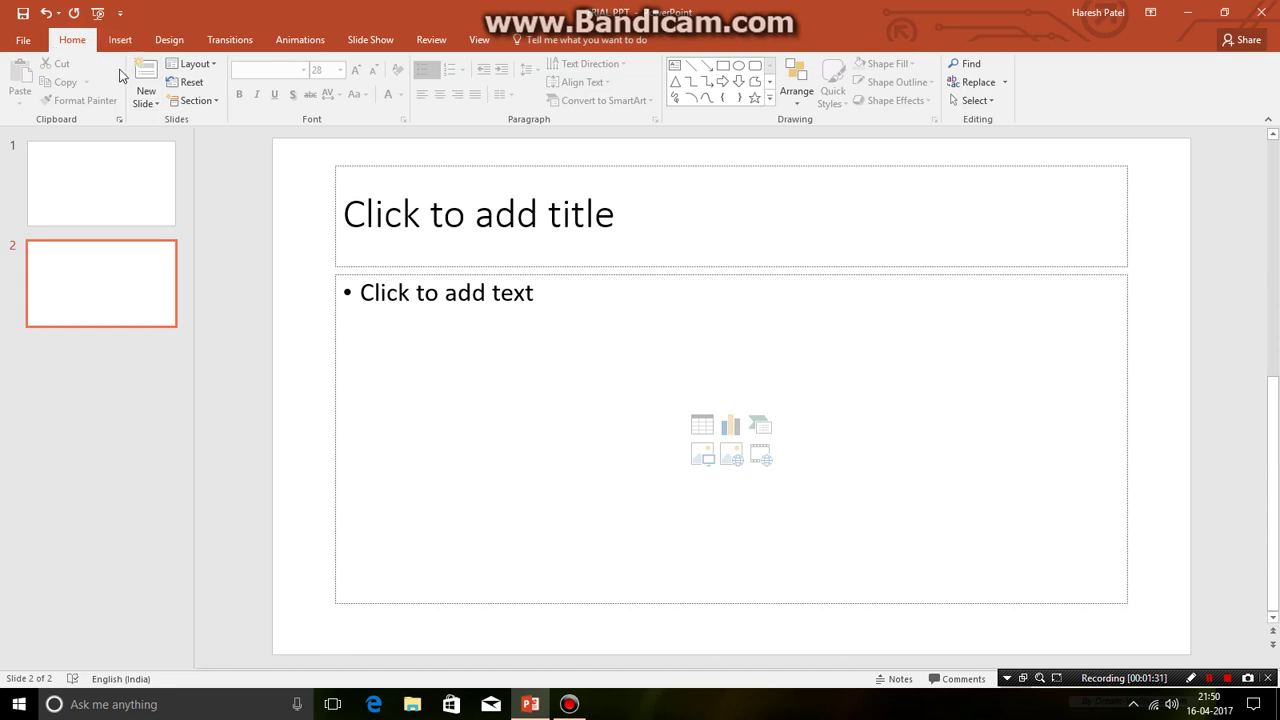
# Step: Apply the Comparison layout to the second slide, and replace it with the Blank layout
pyautogui.click(201, 68)
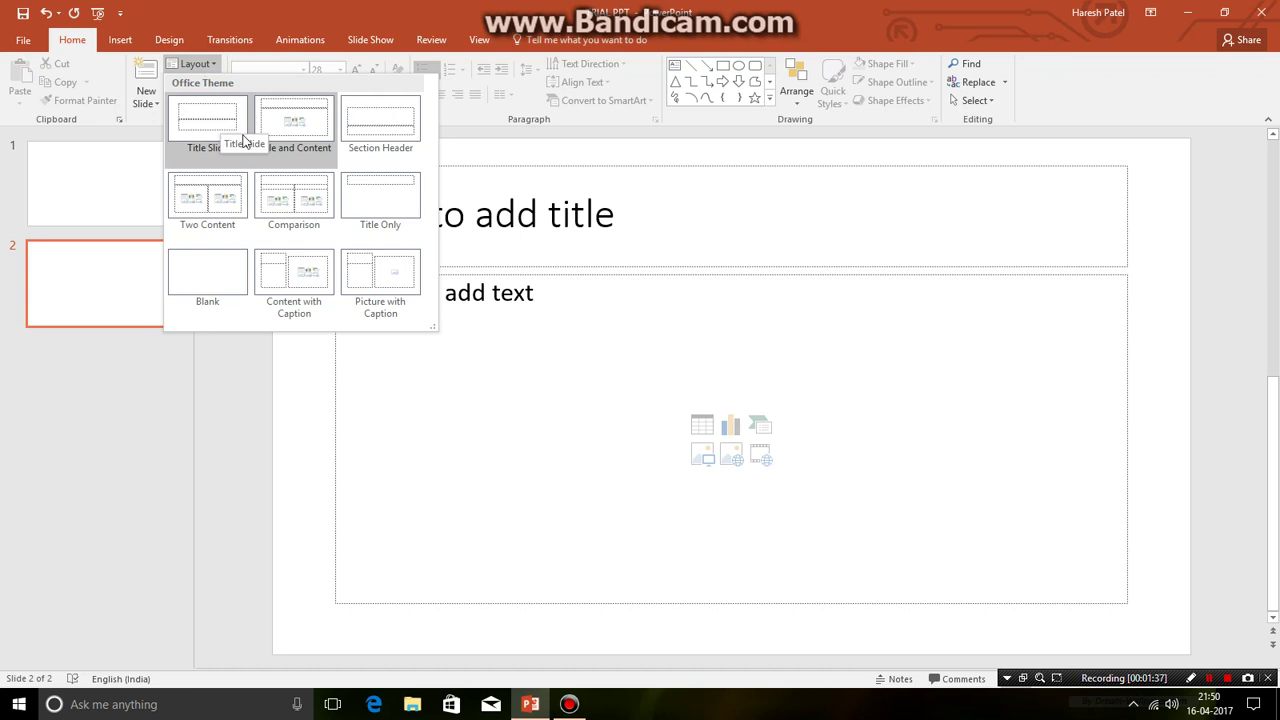
pyautogui.click(302, 200)
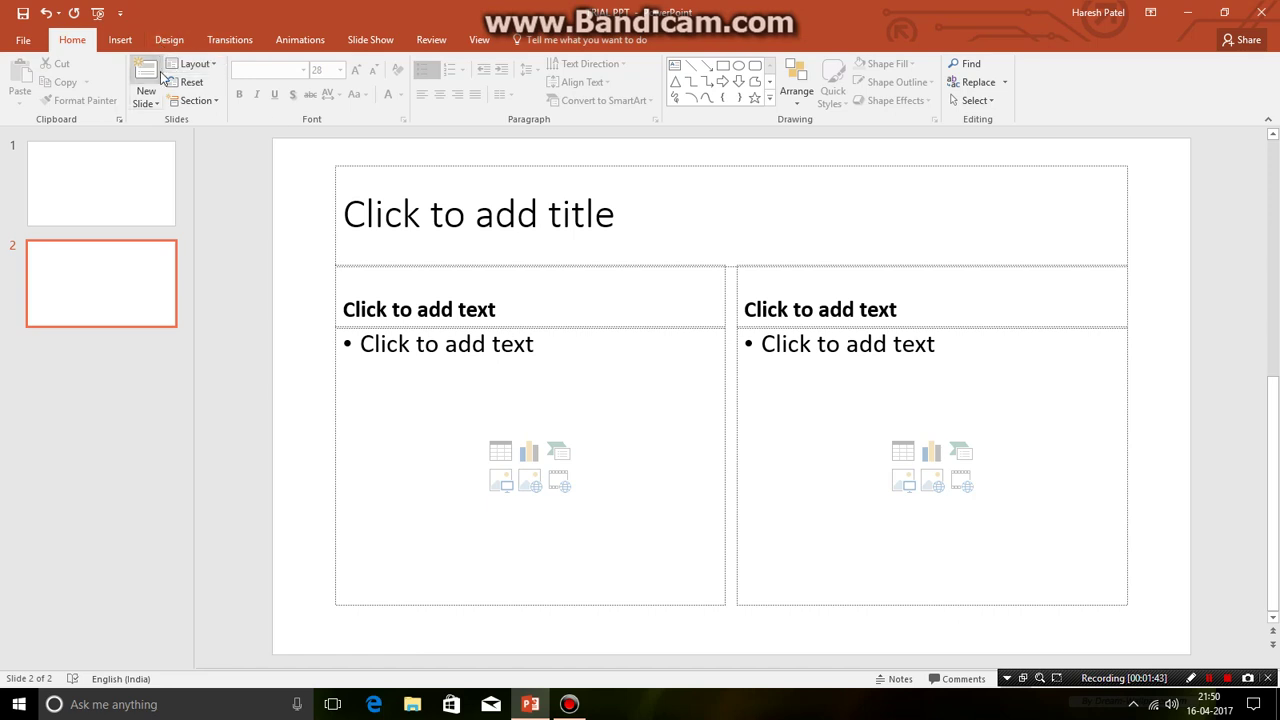
pyautogui.click(193, 64)
pyautogui.click(248, 270)
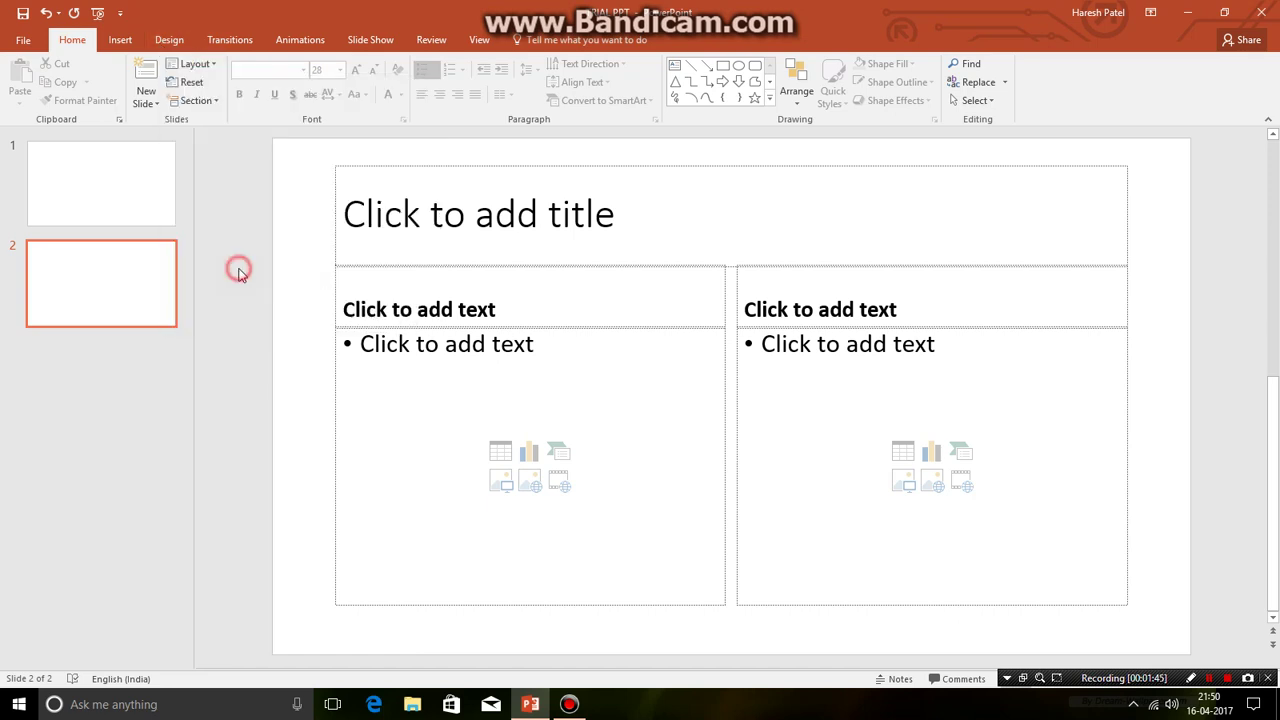
# Step: Apply the Title Only layout to the second slide and try out the title placeholder with the text CHJVCN, erasing it again
pyautogui.click(205, 68)
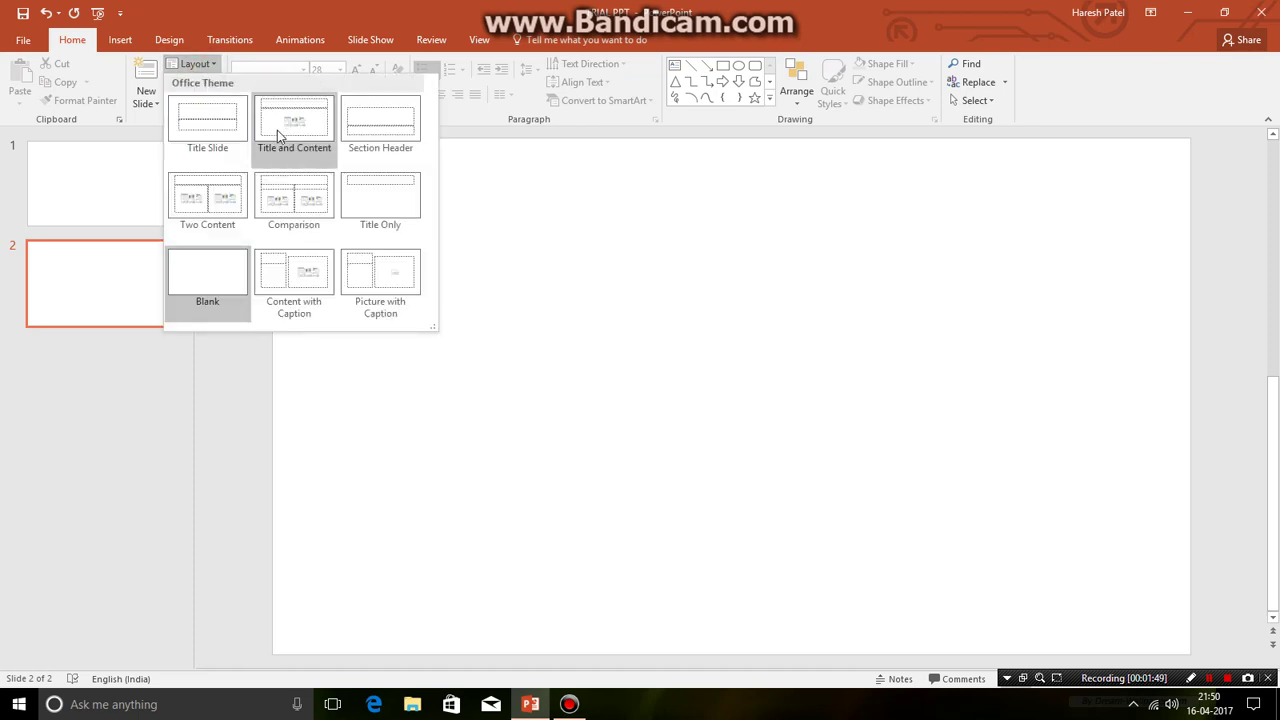
pyautogui.click(397, 226)
pyautogui.click(489, 230)
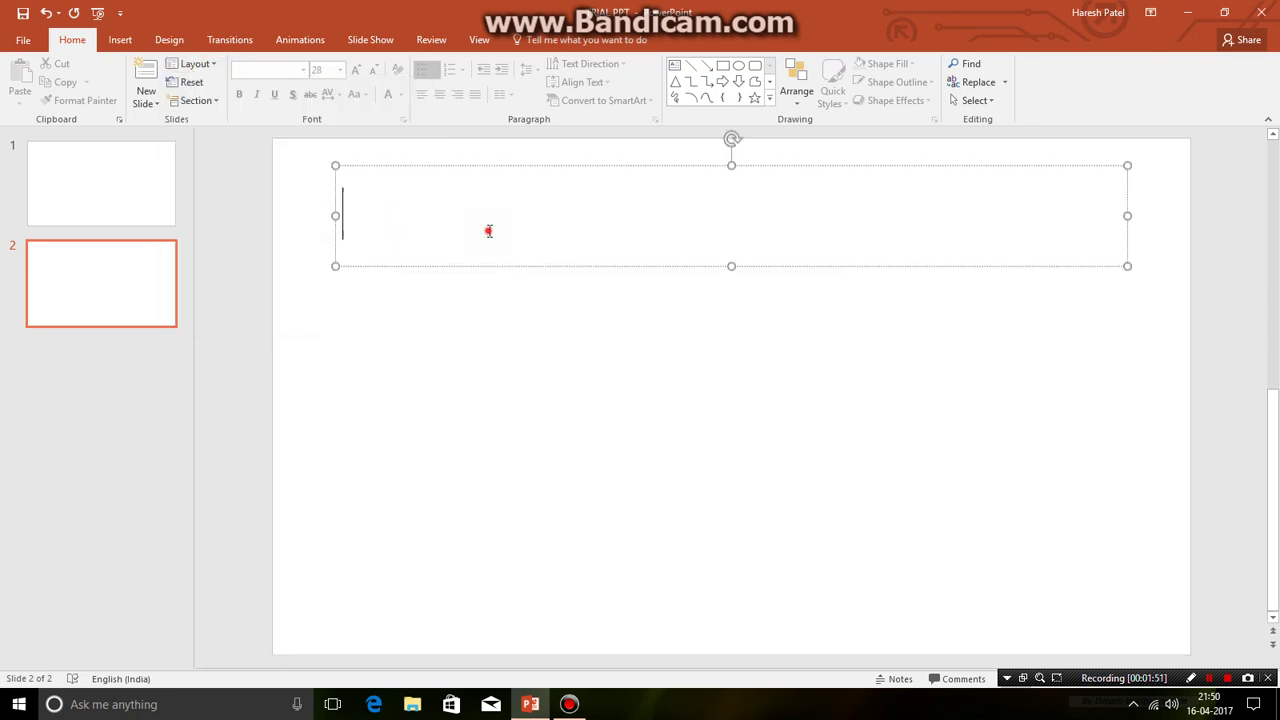
pyautogui.write('CHJVCN')
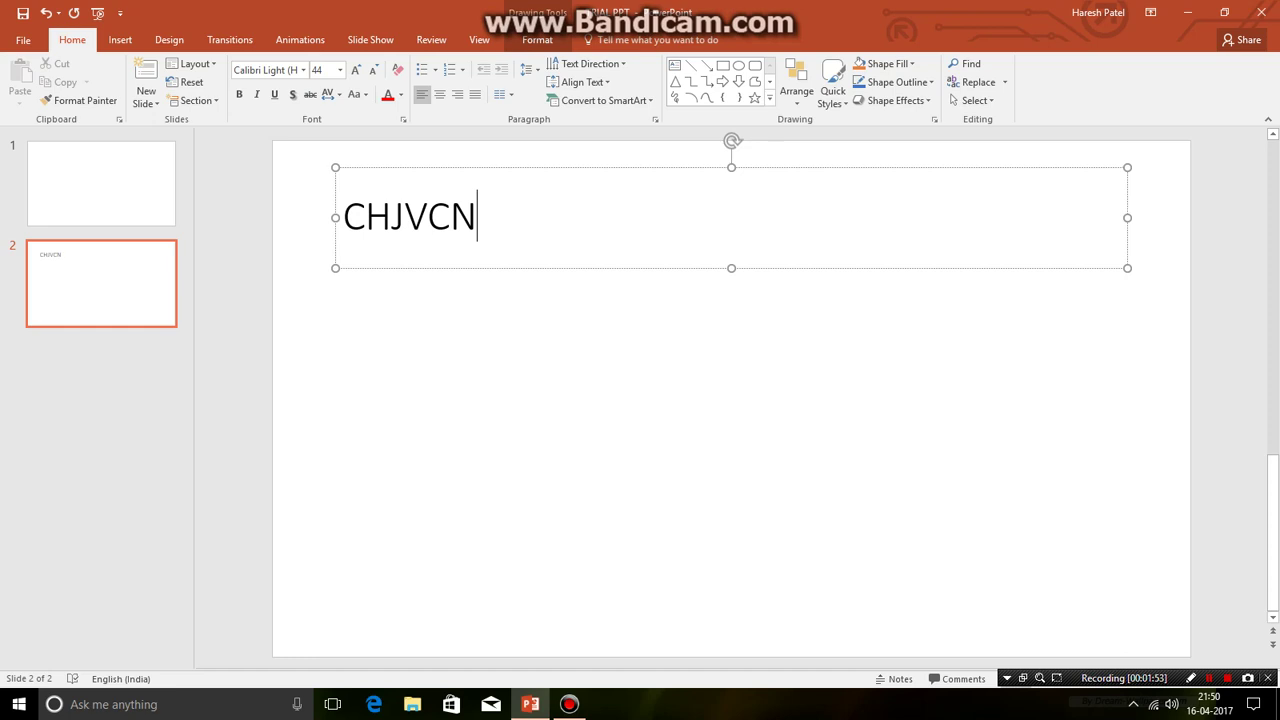
pyautogui.press('BackSpace')
pyautogui.press('BackSpace')
pyautogui.press('BackSpace')
pyautogui.press('BackSpace')
pyautogui.press('BackSpace')
pyautogui.press('BackSpace')
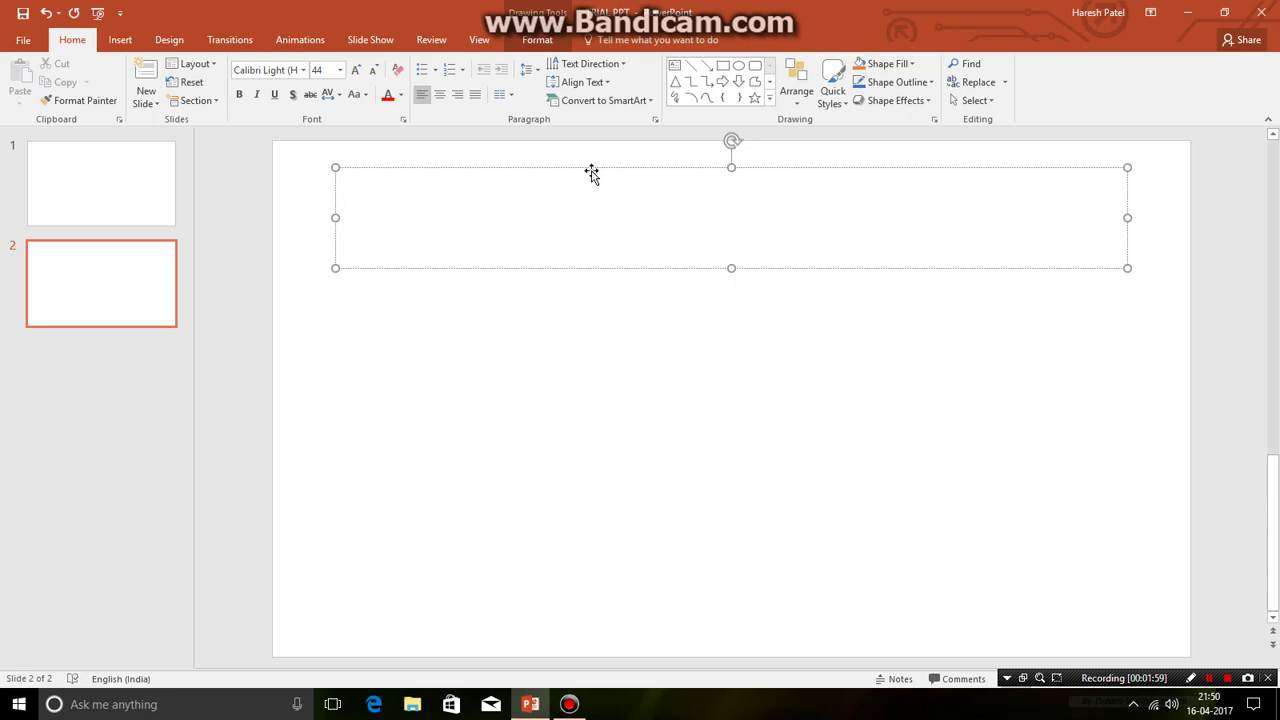
# Step: Change the second slide's layout from Title Only to Blank
pyautogui.hotkey('ctrl', 'a')
pyautogui.click(190, 64)
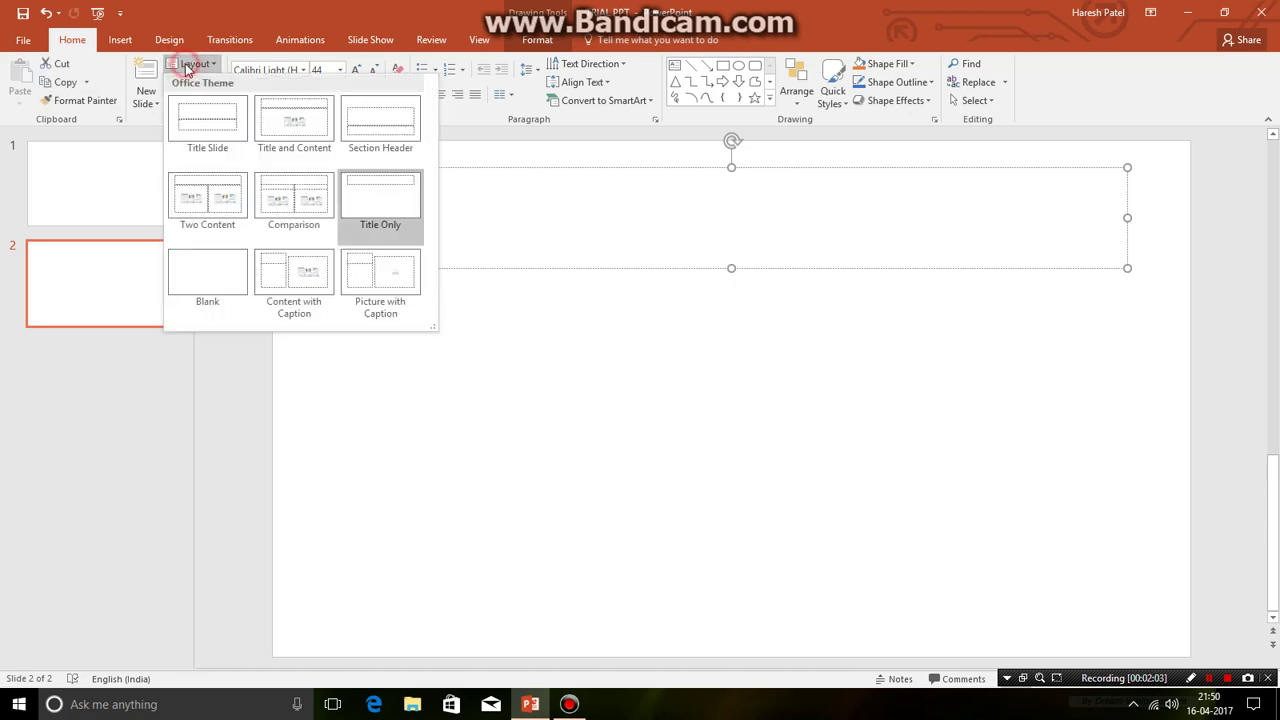
pyautogui.click(206, 265)
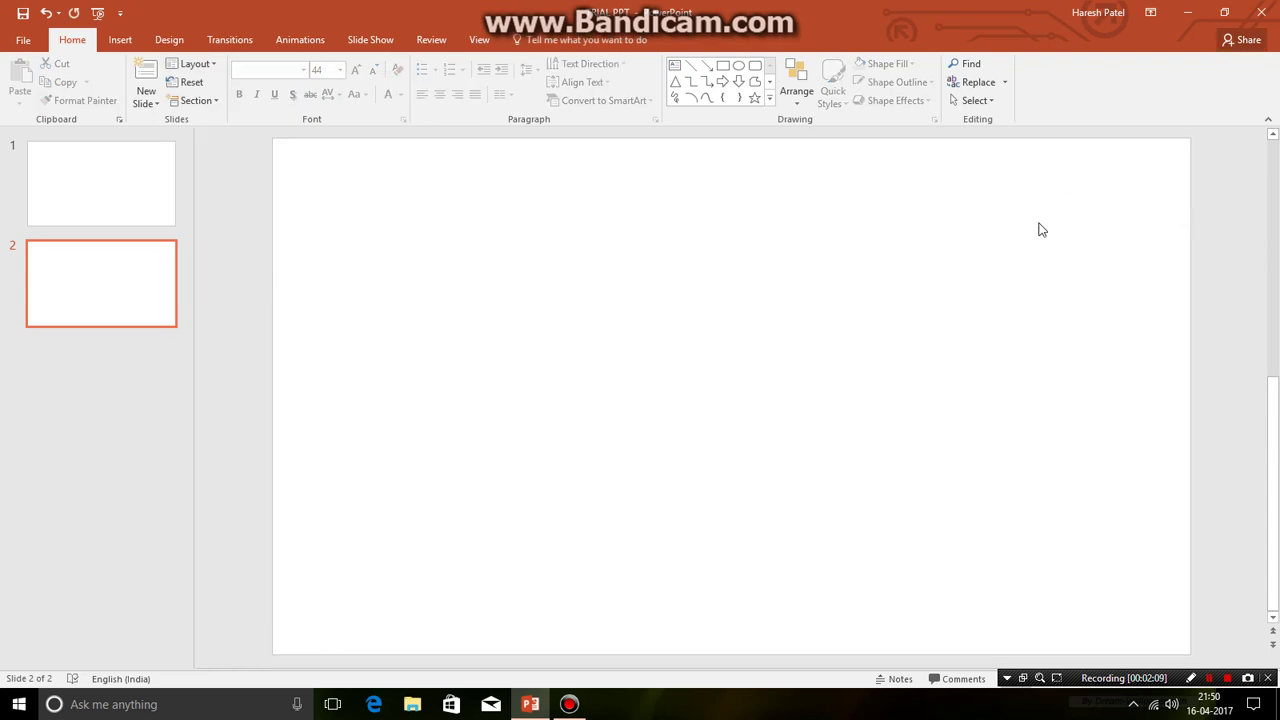
# Step: Insert WordArt in the dark blue striped style on the first slide, and widen its box to about 16.6 cm in the slide's upper part
pyautogui.click(137, 180)
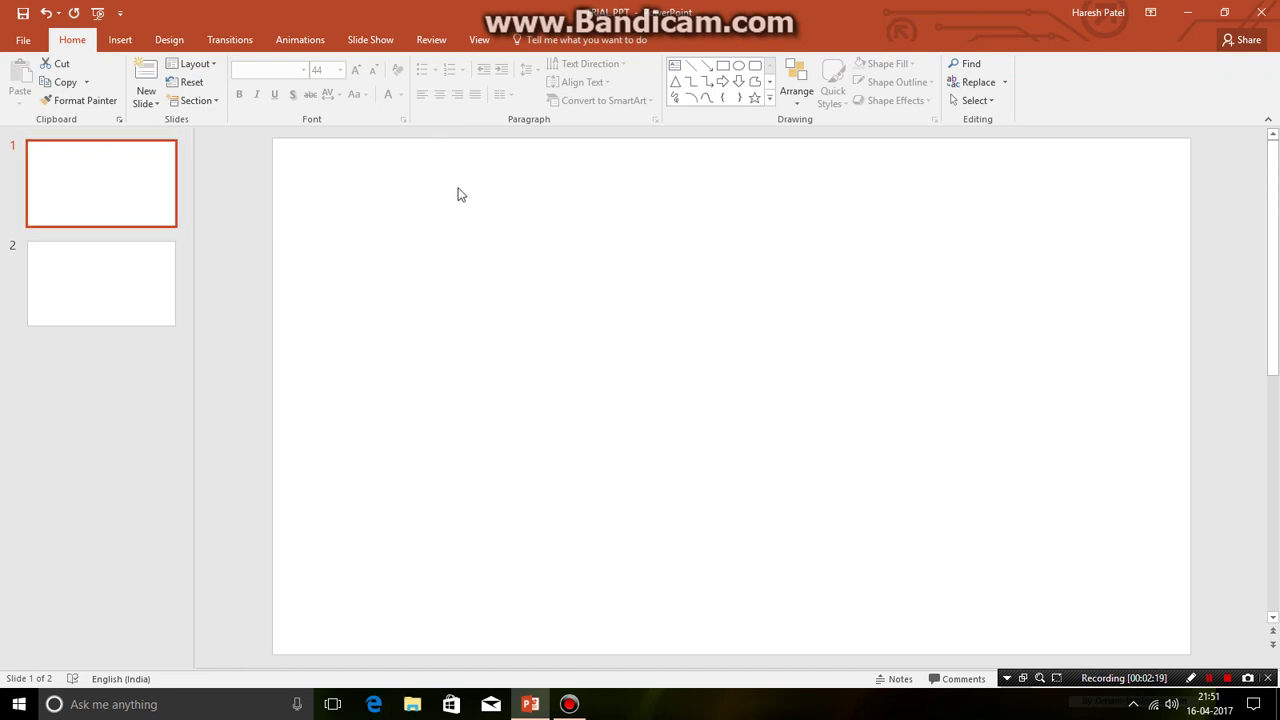
pyautogui.click(122, 40)
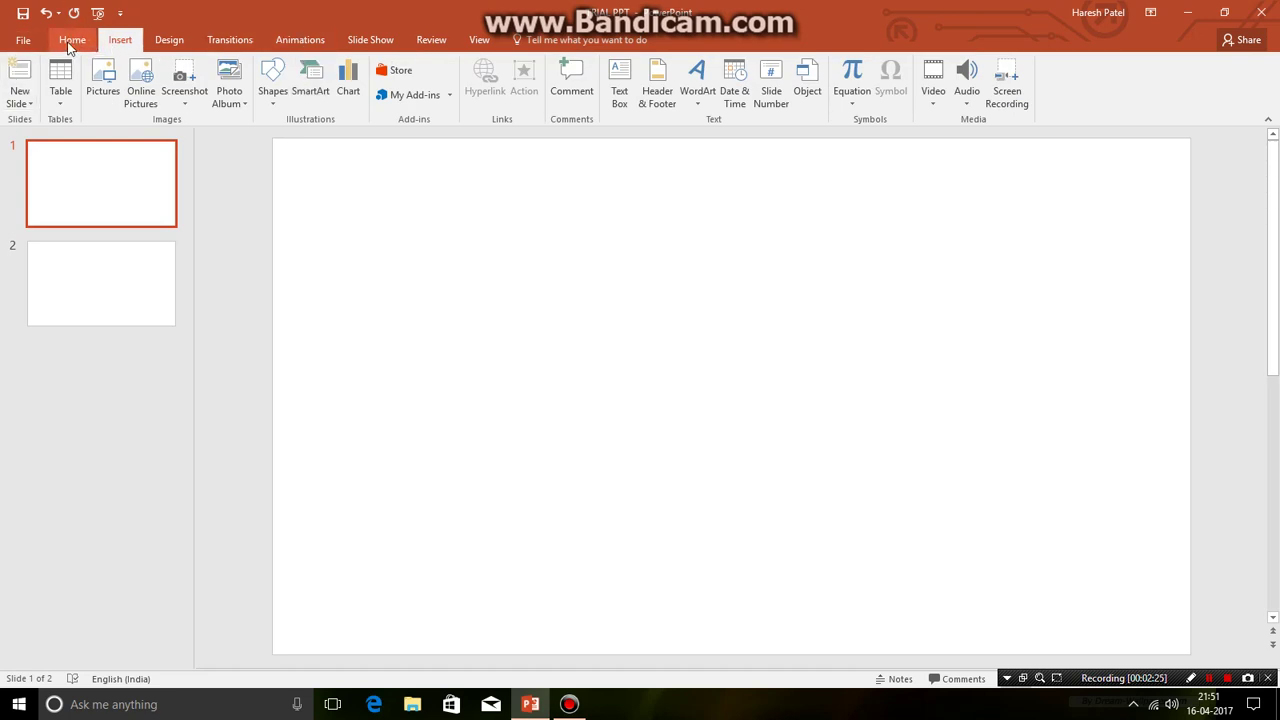
pyautogui.click(702, 92)
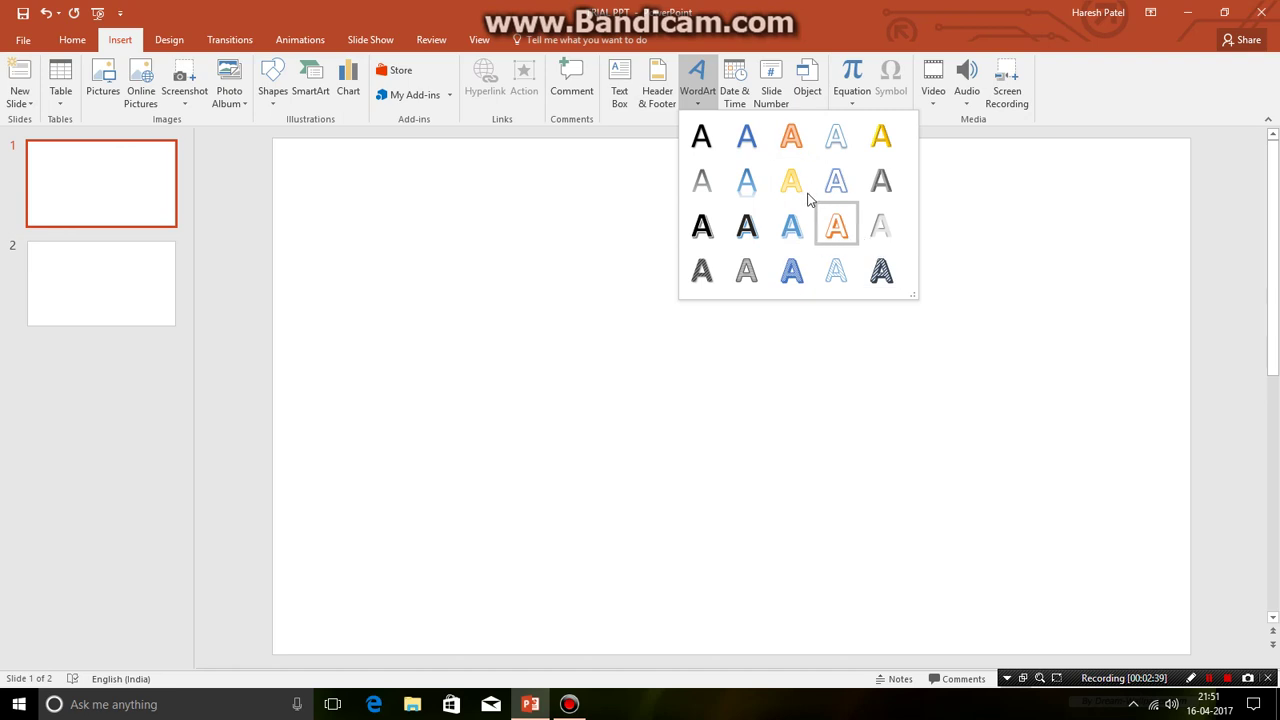
pyautogui.click(883, 266)
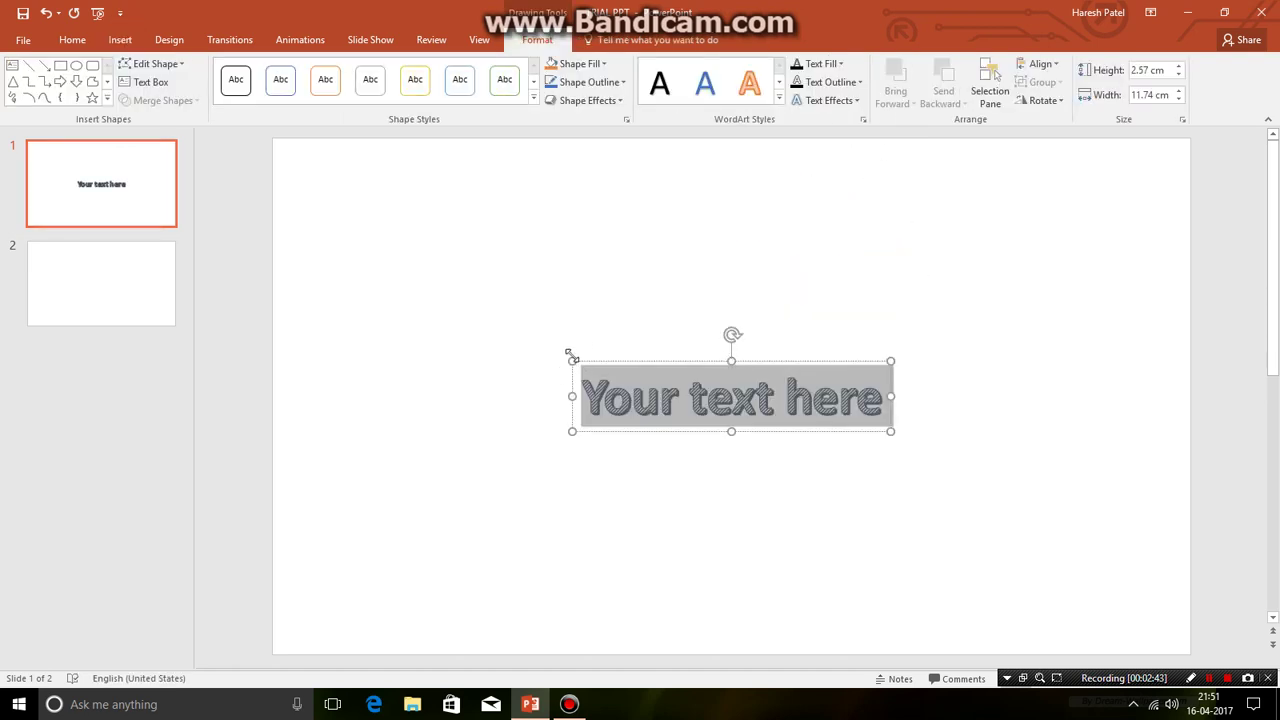
pyautogui.moveTo(569, 360); pyautogui.dragTo(440, 234)
pyautogui.press('Escape')
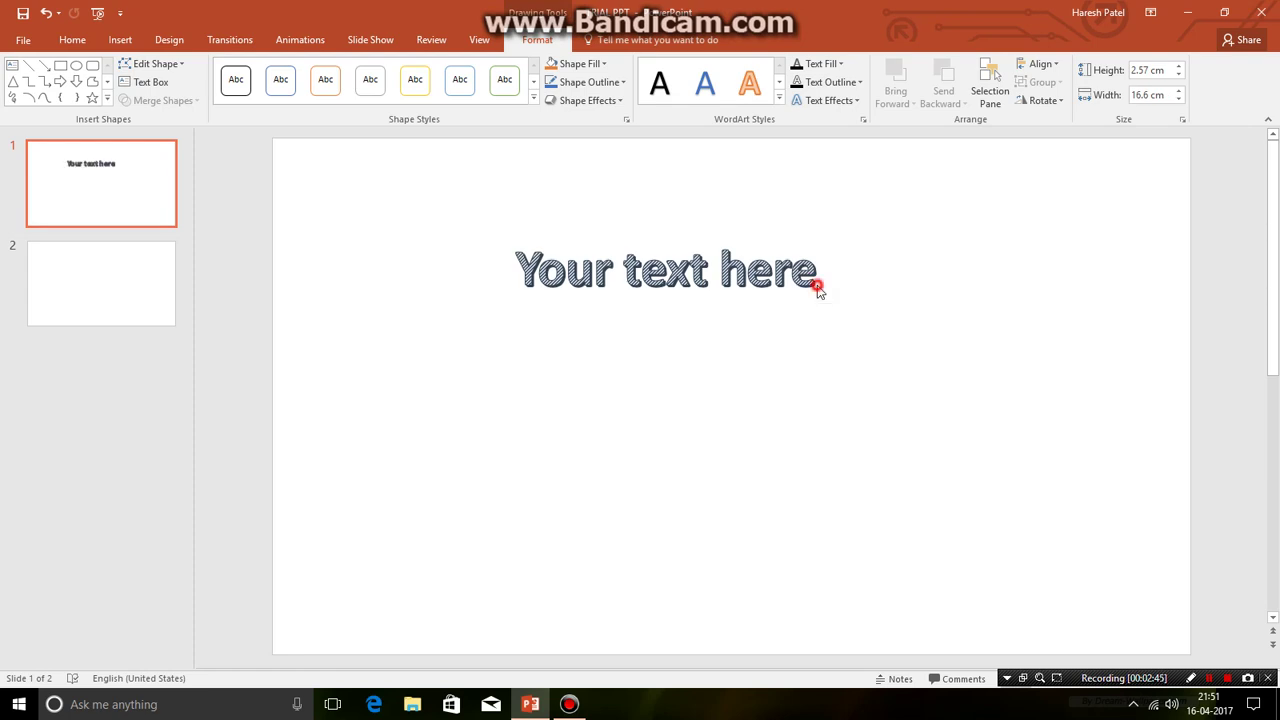
# Step: Replace the WordArt placeholder text on the first slide with HOW TO LEARN POWER POINT PRESENTATION
pyautogui.click(808, 273)
pyautogui.press('BackSpace')
pyautogui.press('BackSpace')
pyautogui.press('BackSpace')
pyautogui.press('BackSpace')
pyautogui.press('BackSpace')
pyautogui.press('BackSpace')
pyautogui.press('BackSpace')
pyautogui.press('BackSpace')
pyautogui.press('BackSpace')
pyautogui.press('BackSpace')
pyautogui.press('BackSpace')
pyautogui.press('BackSpace')
pyautogui.press('BackSpace')
pyautogui.press('BackSpace')
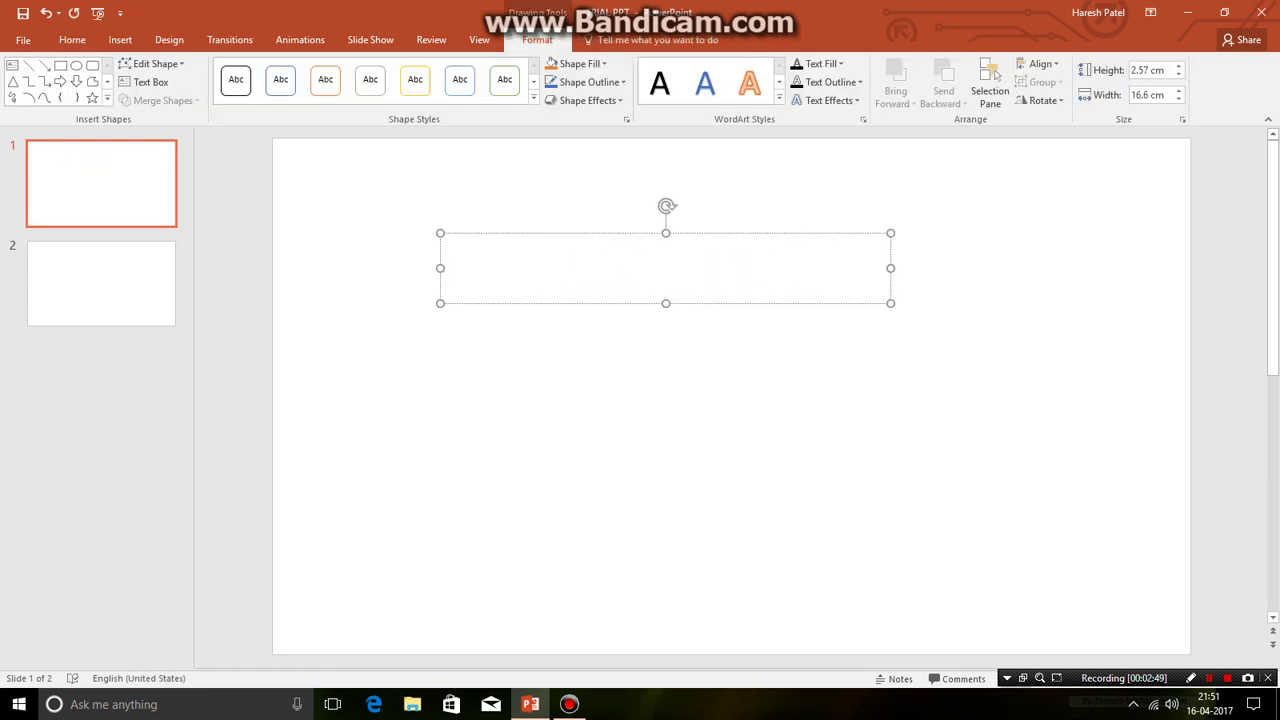
pyautogui.write('HOW TP')
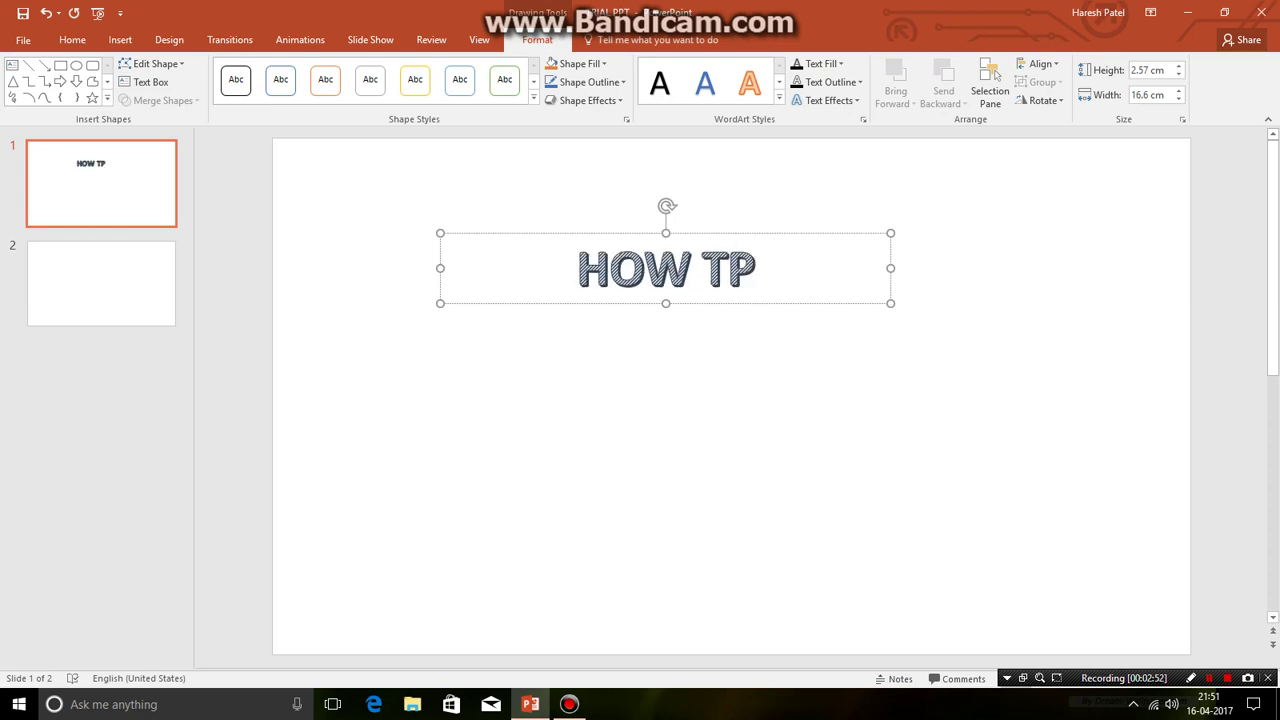
pyautogui.press('BackSpace')
pyautogui.write('O LEAR')
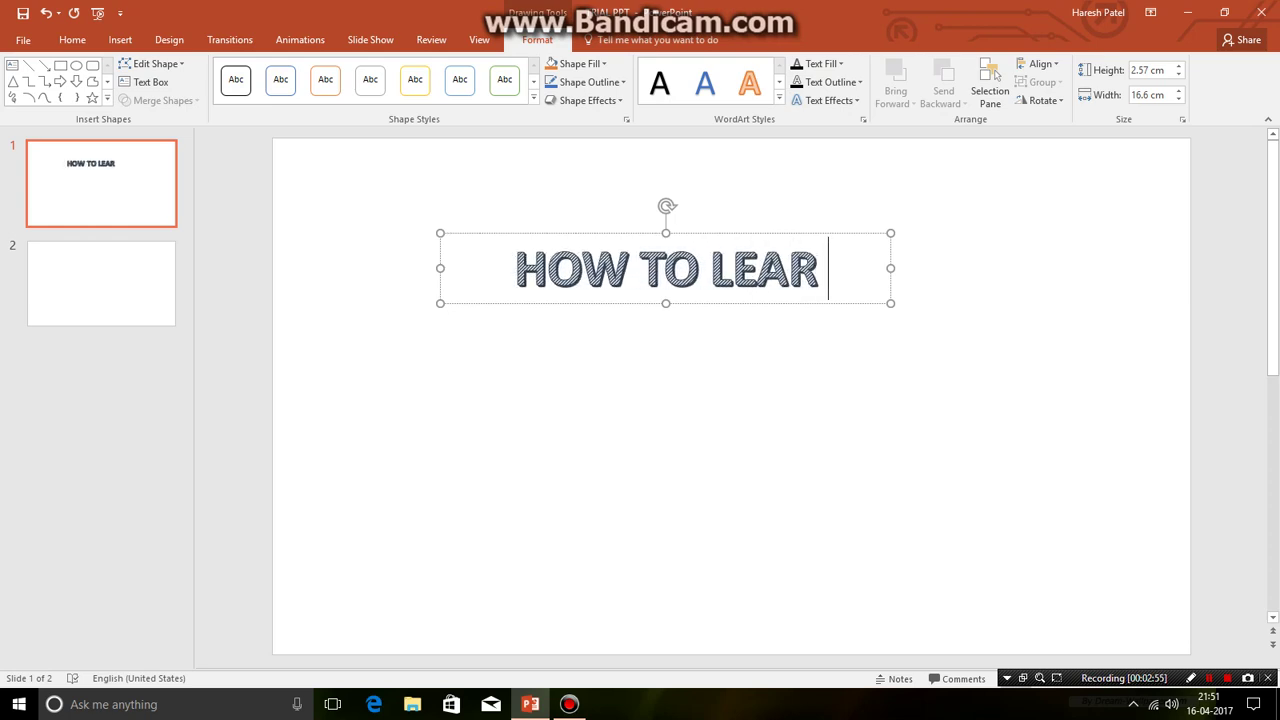
pyautogui.press('BackSpace')
pyautogui.press('BackSpace')
pyautogui.write('RN')
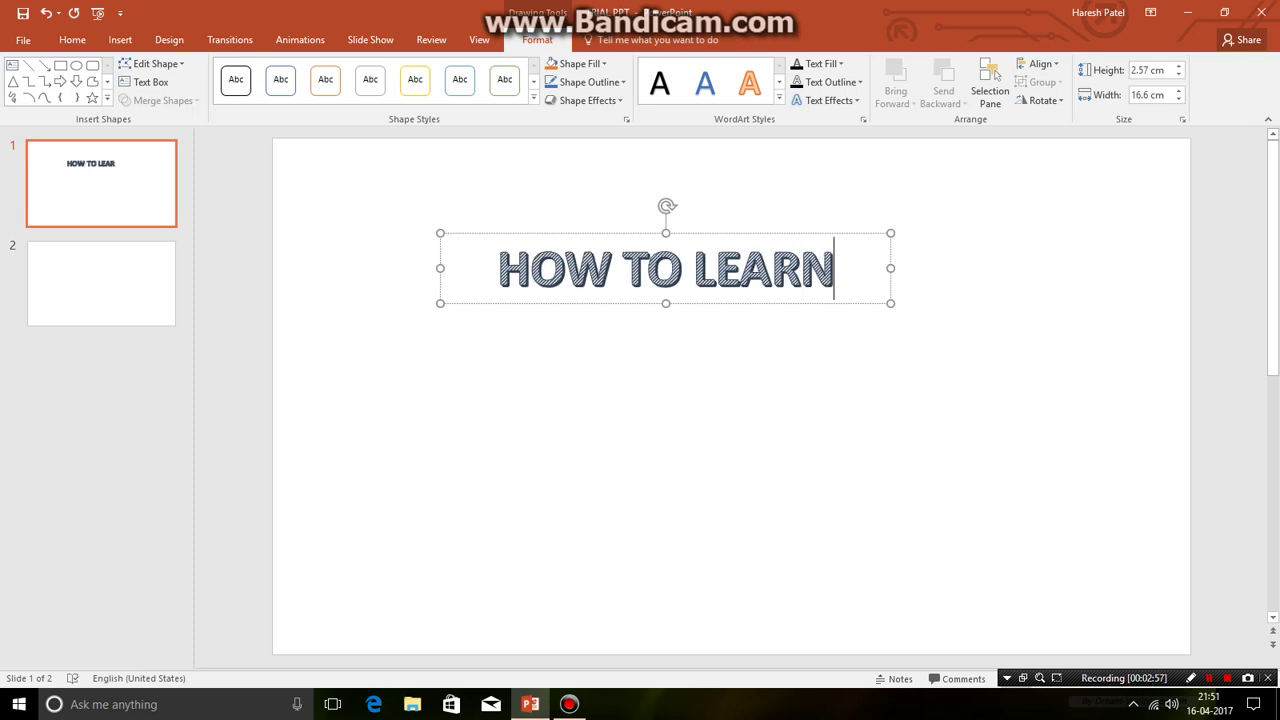
pyautogui.write(' P')
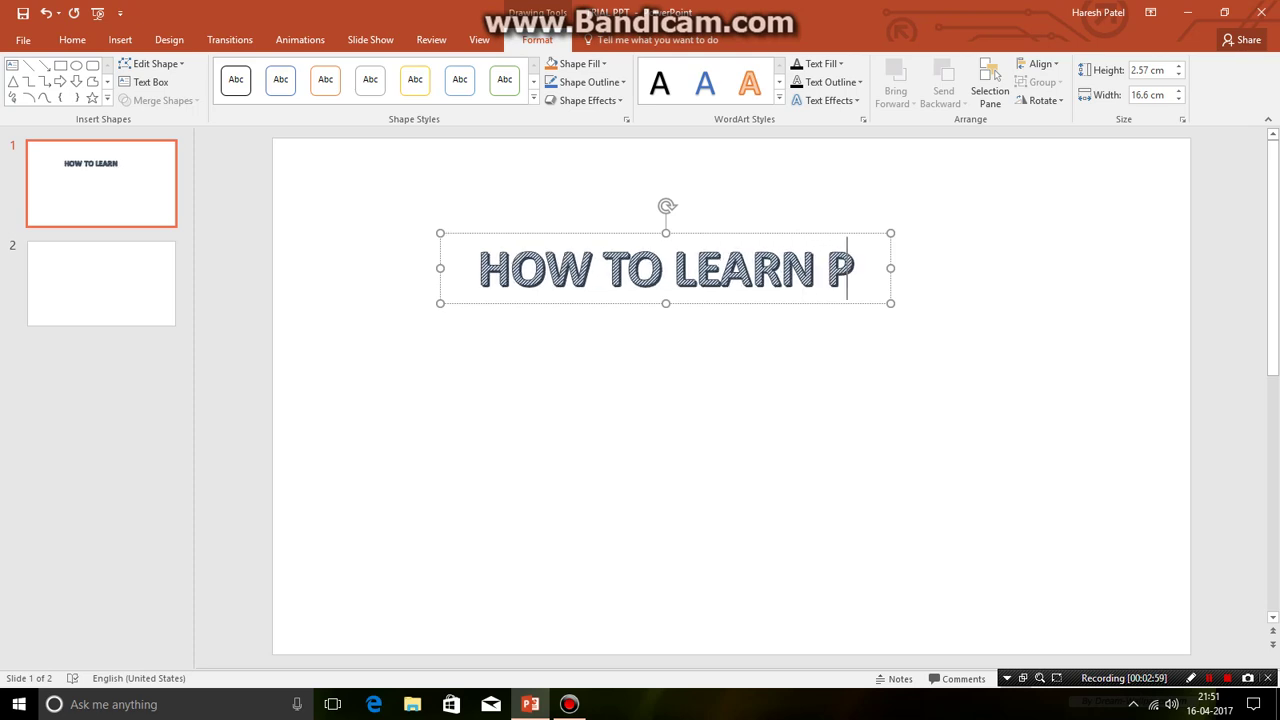
pyautogui.write('OWER POINT ')
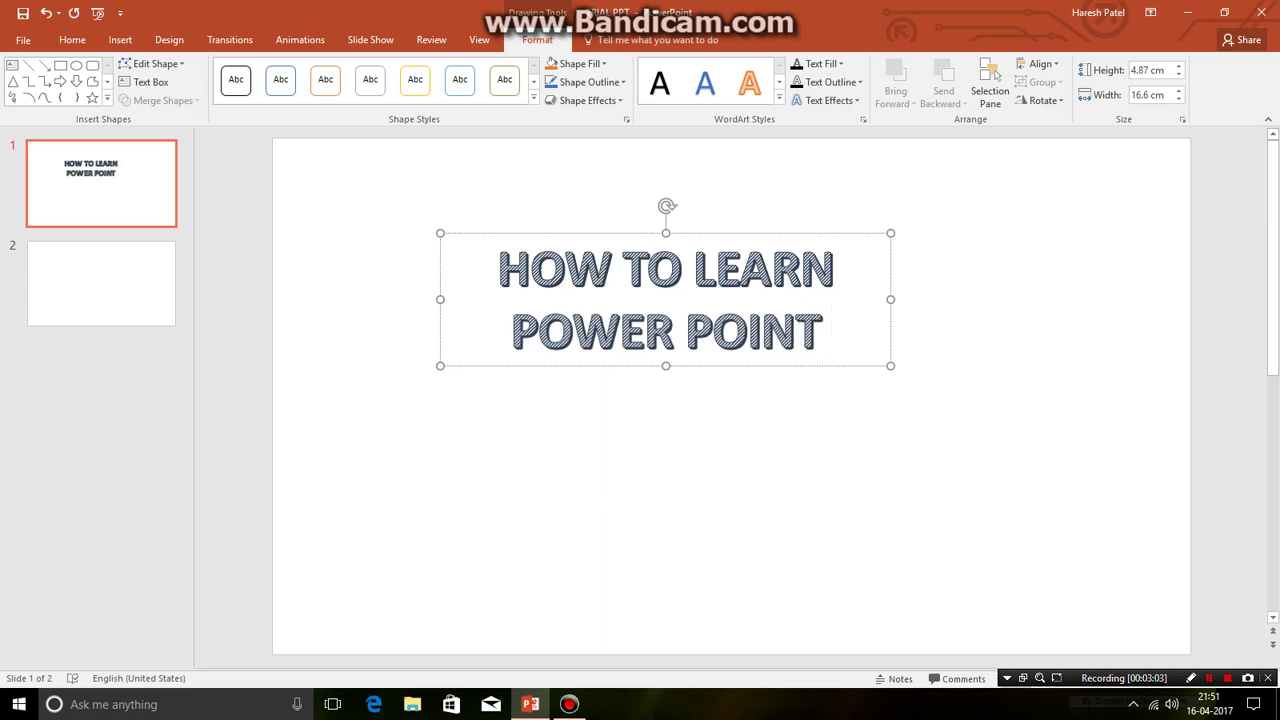
pyautogui.write('PRESENT')
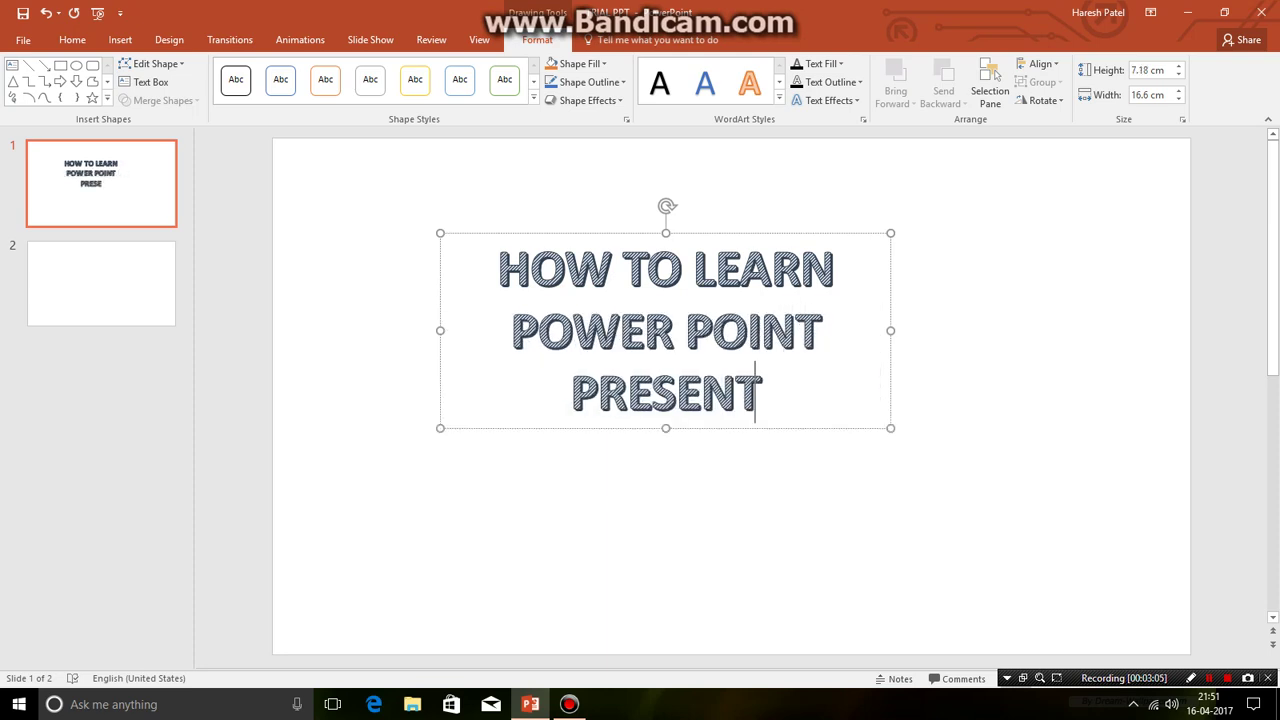
pyautogui.write('ATION')
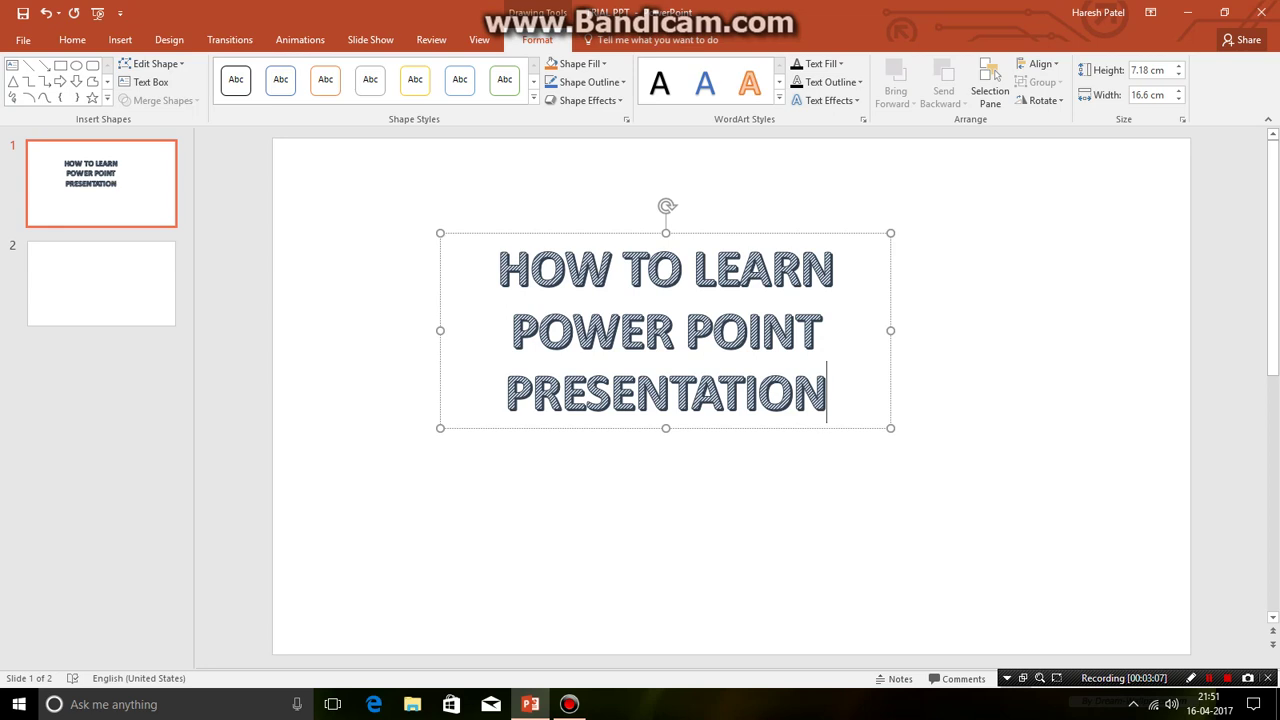
pyautogui.click(982, 366)
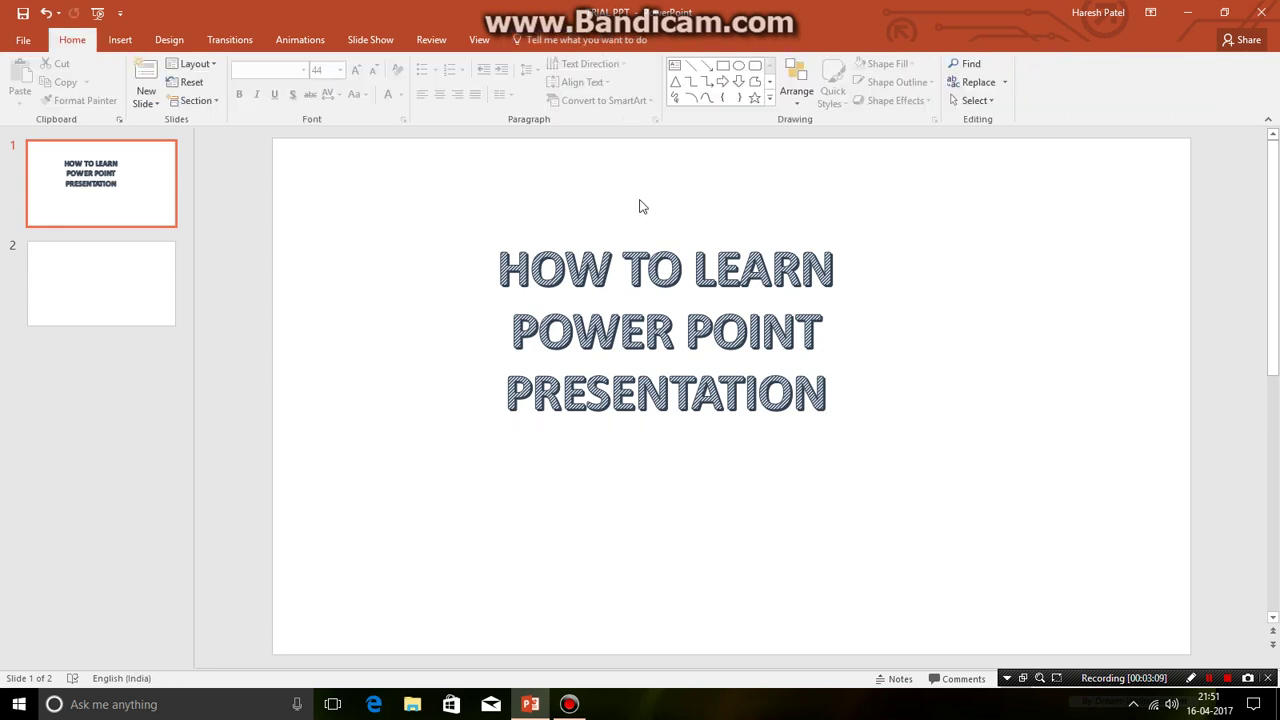
pyautogui.click(702, 275)
pyautogui.rightClick(723, 284)
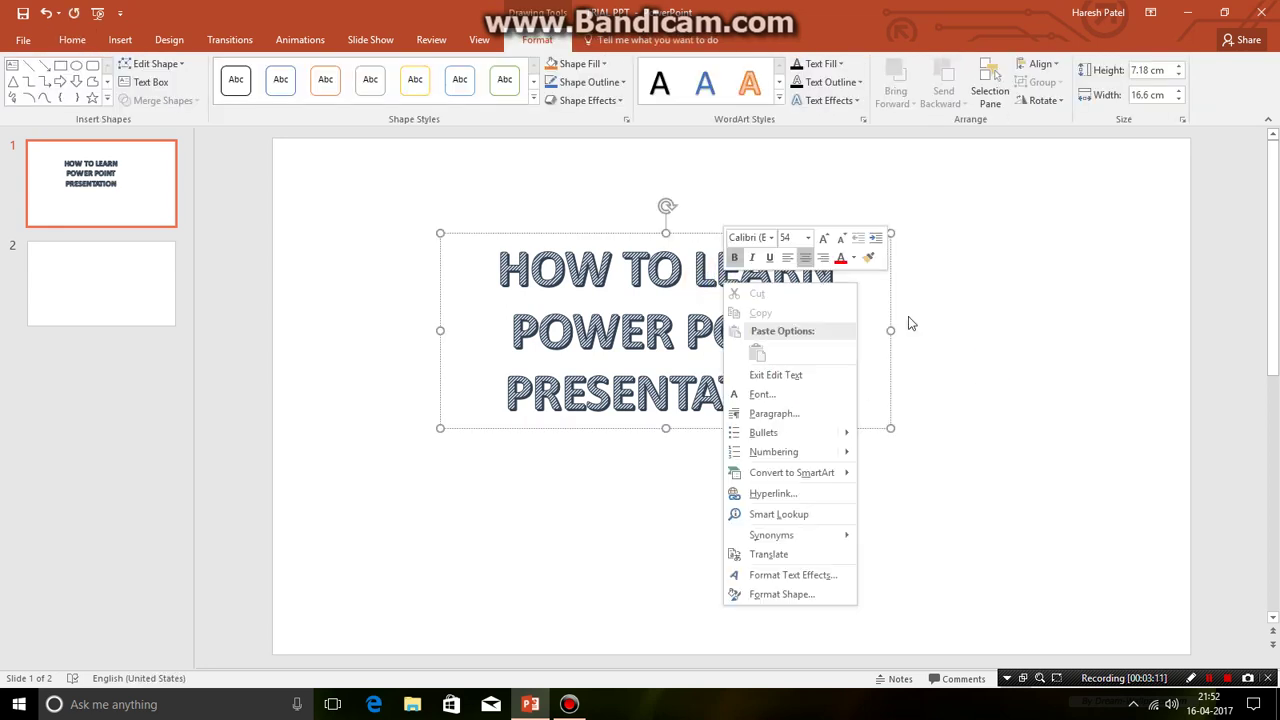
pyautogui.click(982, 357)
pyautogui.rightClick(864, 372)
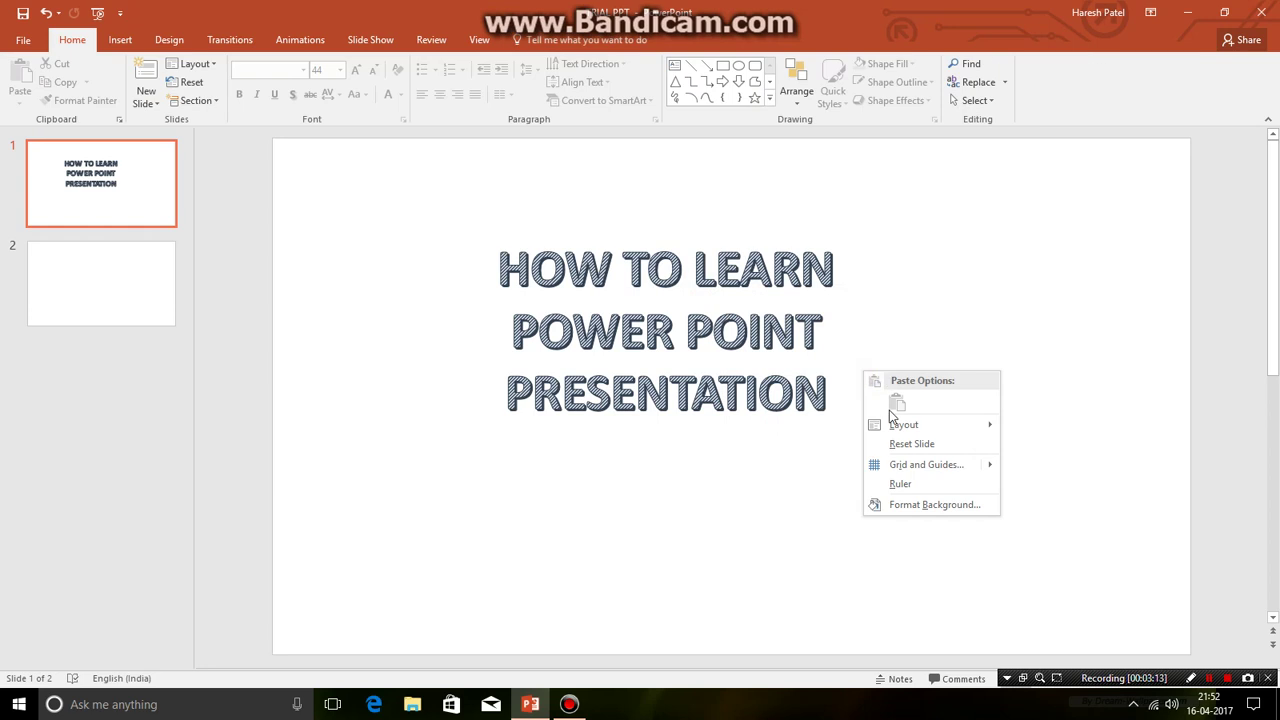
pyautogui.click(826, 376)
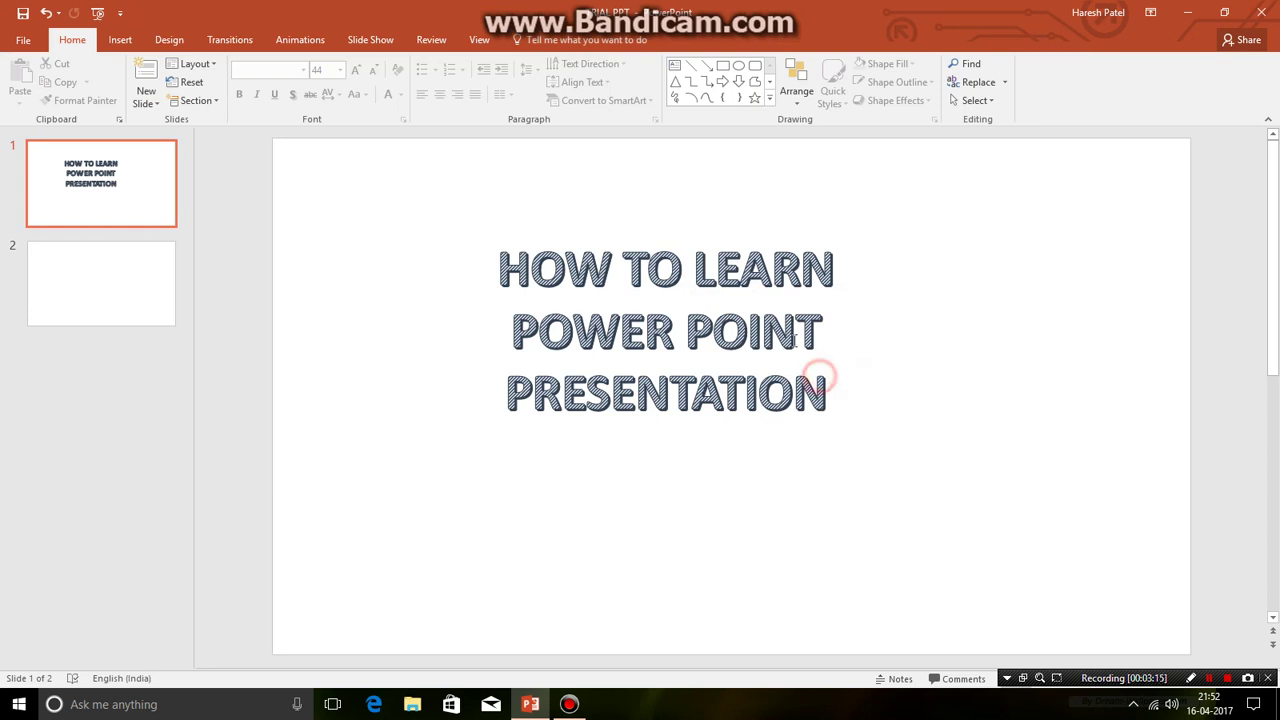
pyautogui.moveTo(795, 330); pyautogui.dragTo(762, 330)
pyautogui.press('Escape')
pyautogui.press('Escape')
# Step: Set the font color of the word POINT in the WordArt title to standard red
pyautogui.click(785, 305)
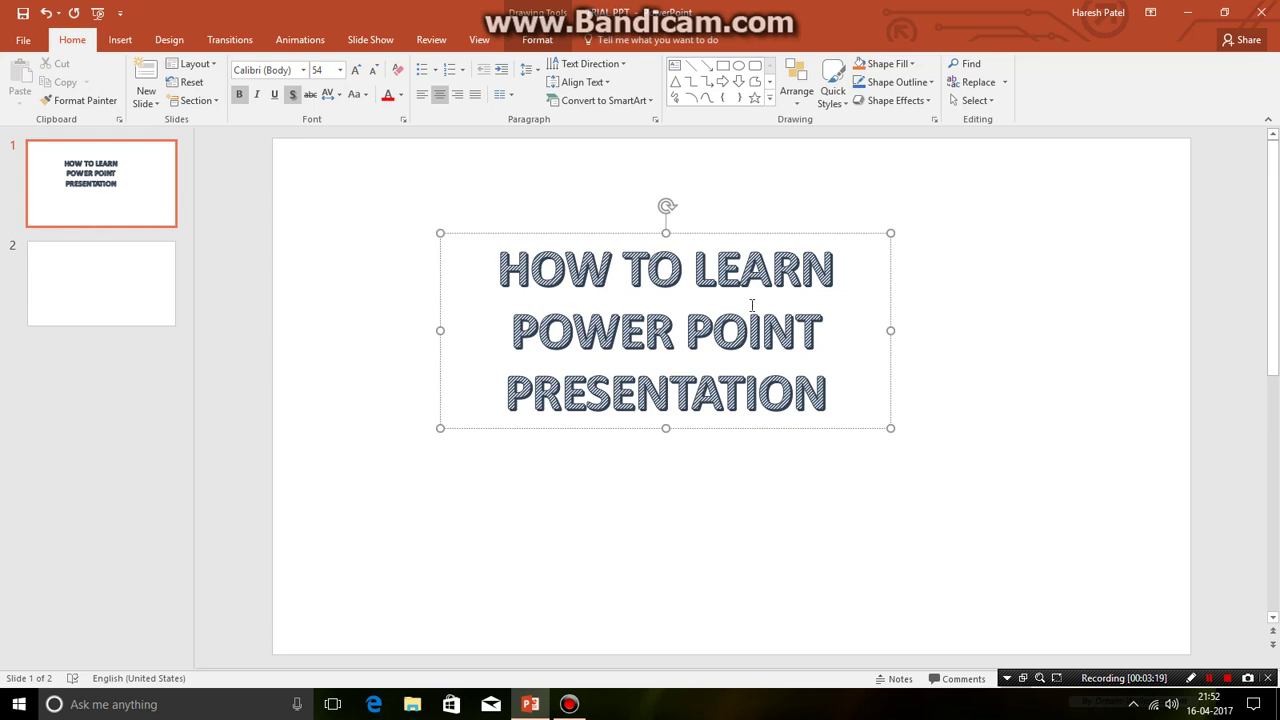
pyautogui.rightClick(752, 307)
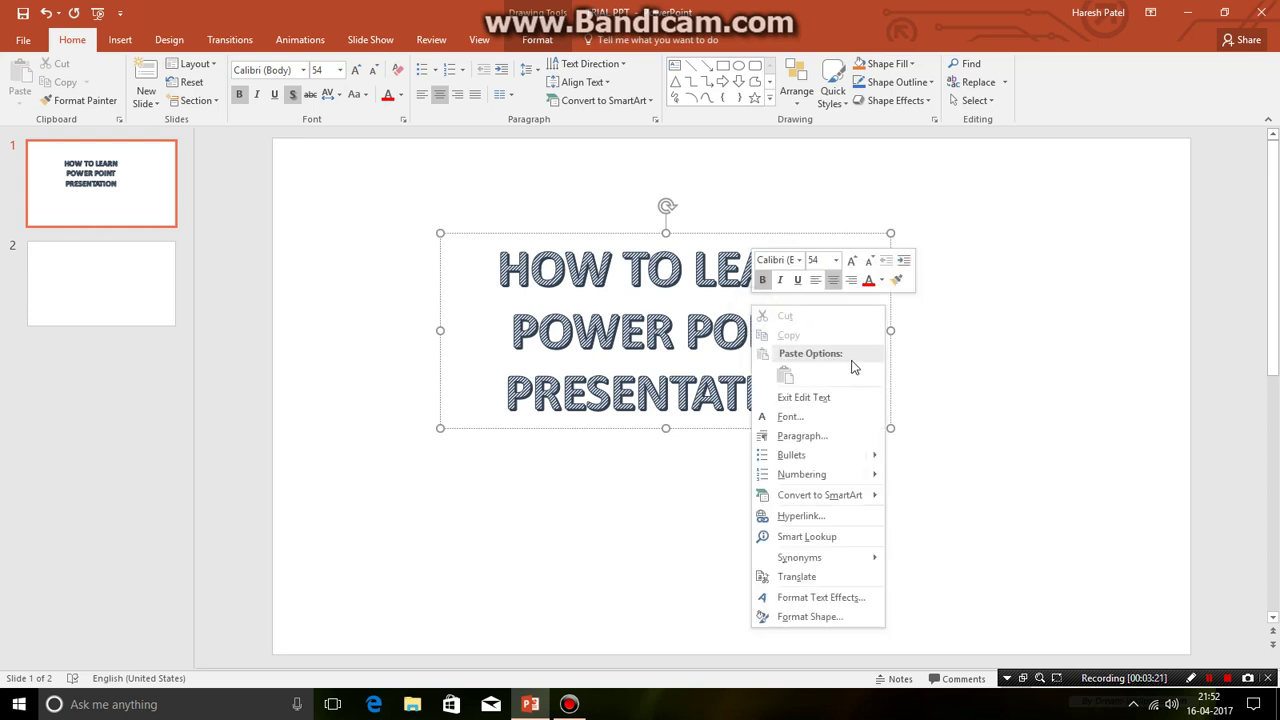
pyautogui.click(880, 282)
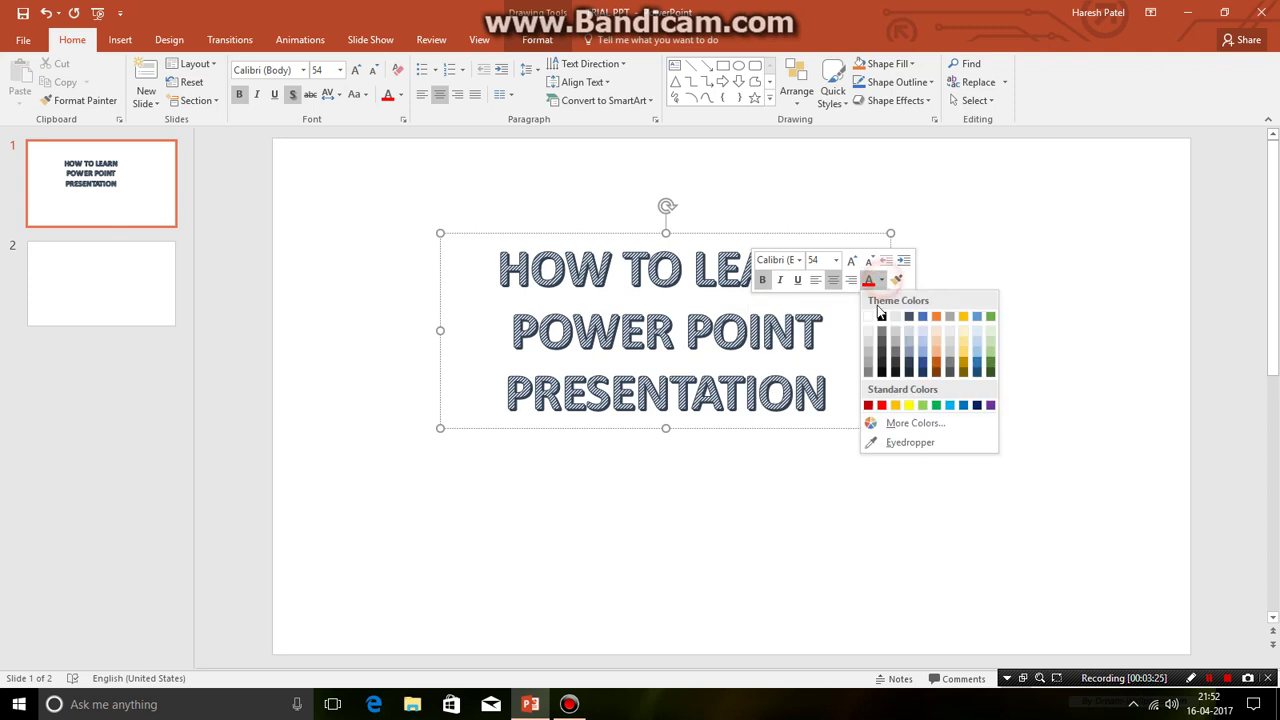
pyautogui.click(880, 406)
pyautogui.click(820, 372)
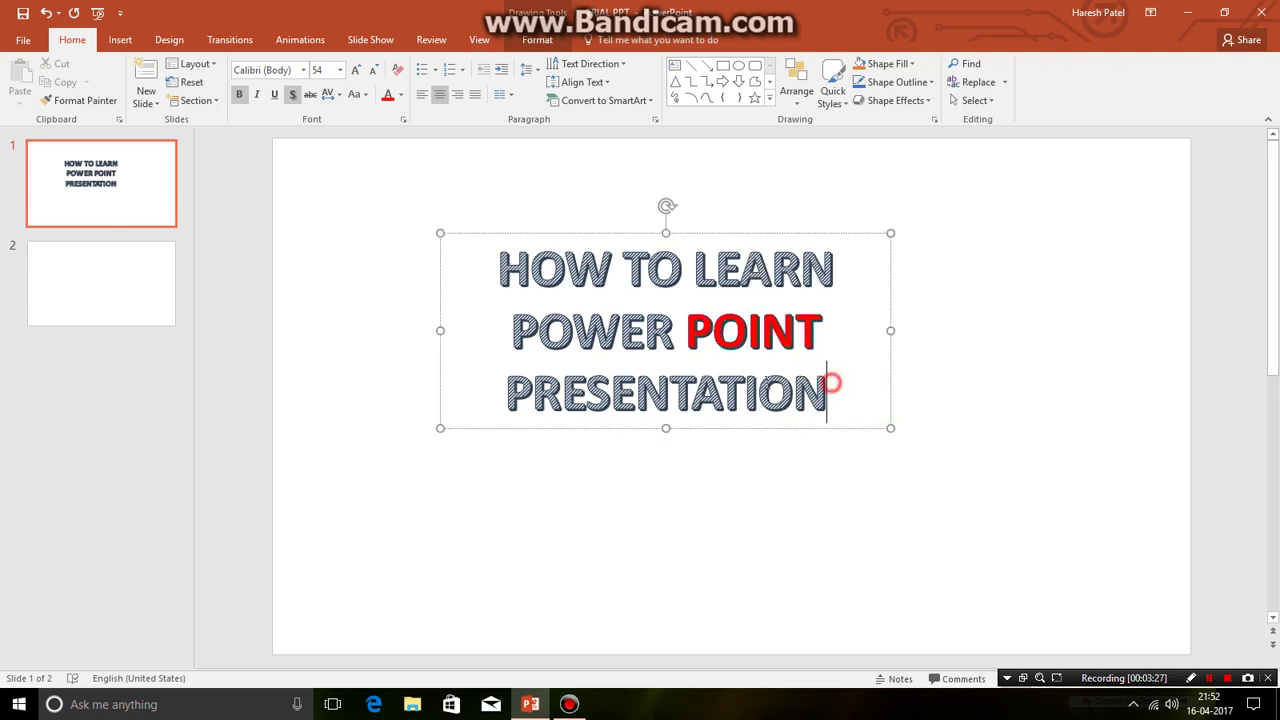
# Step: Set the font color of the whole WordArt title to standard red, and replace it with standard yellow
pyautogui.moveTo(832, 383); pyautogui.dragTo(498, 258)
pyautogui.rightClick(768, 296)
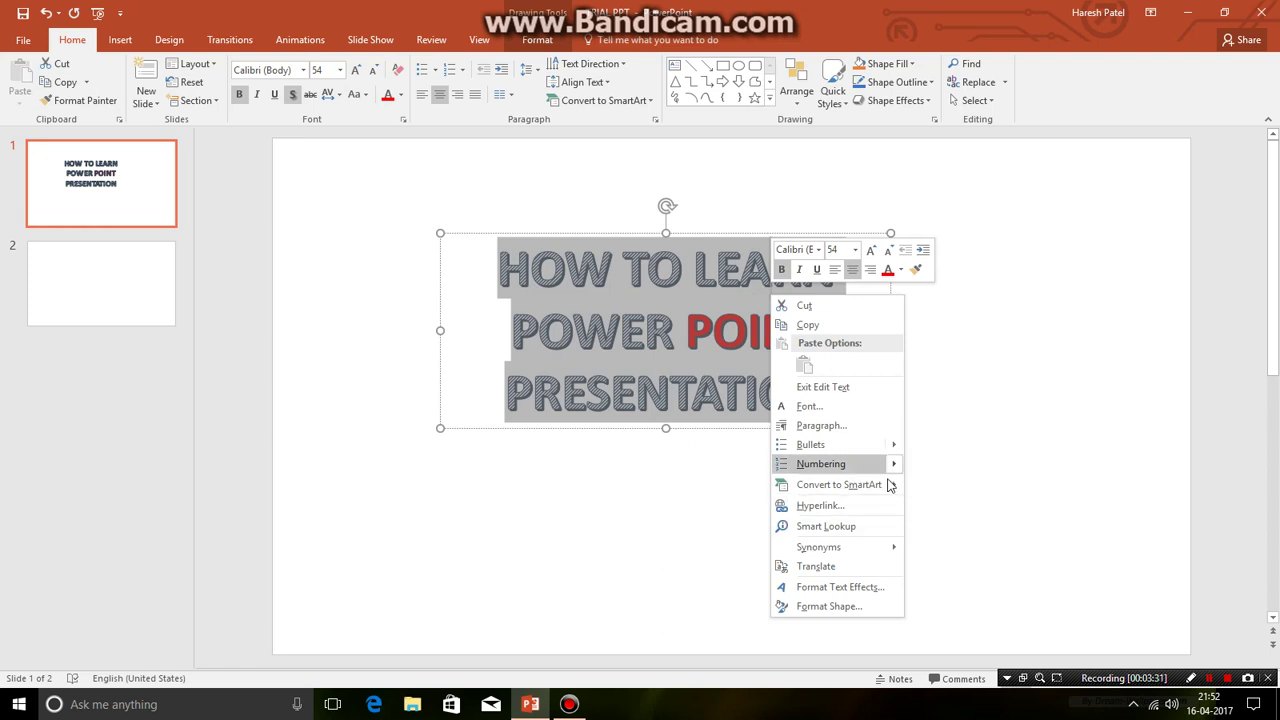
pyautogui.click(900, 269)
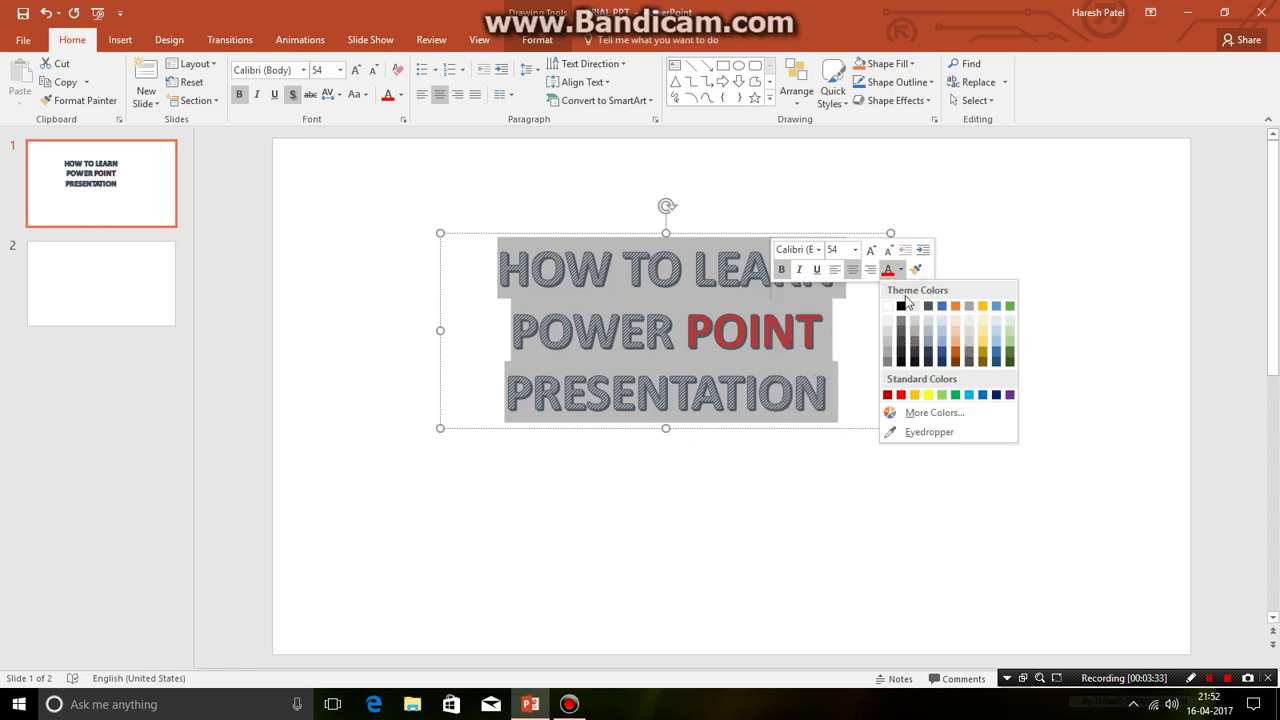
pyautogui.click(896, 393)
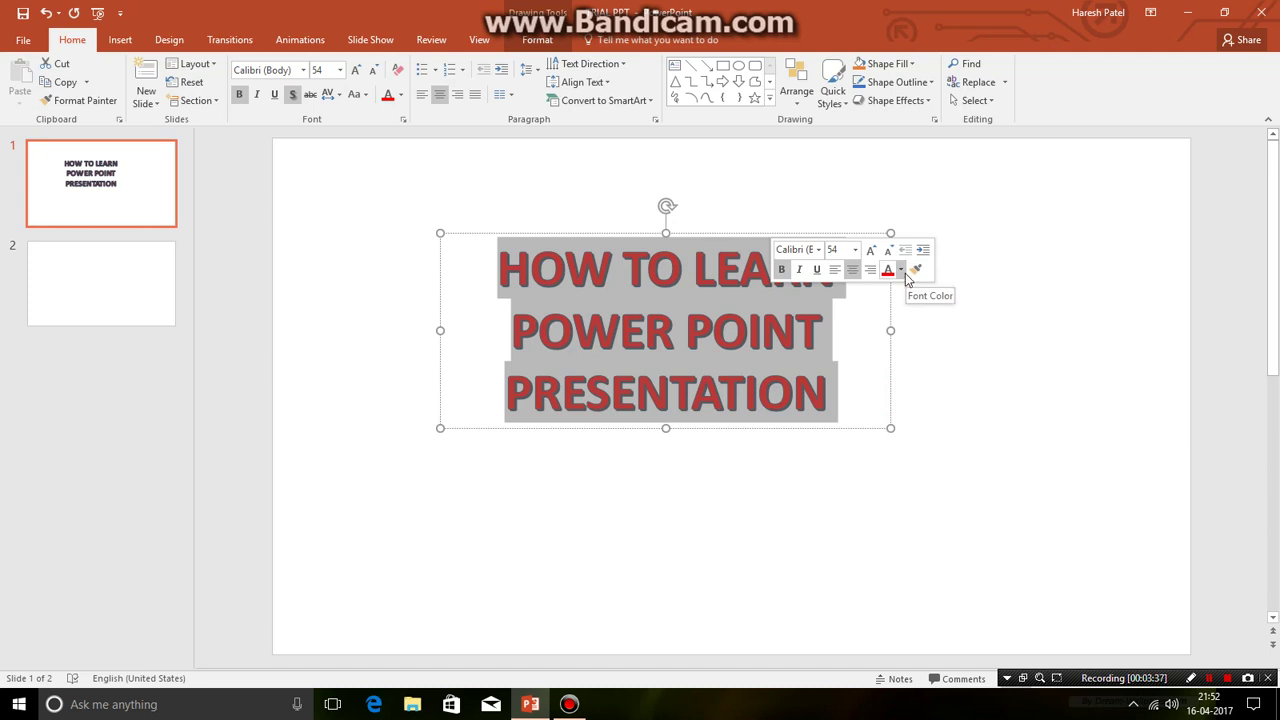
pyautogui.click(902, 271)
pyautogui.click(927, 395)
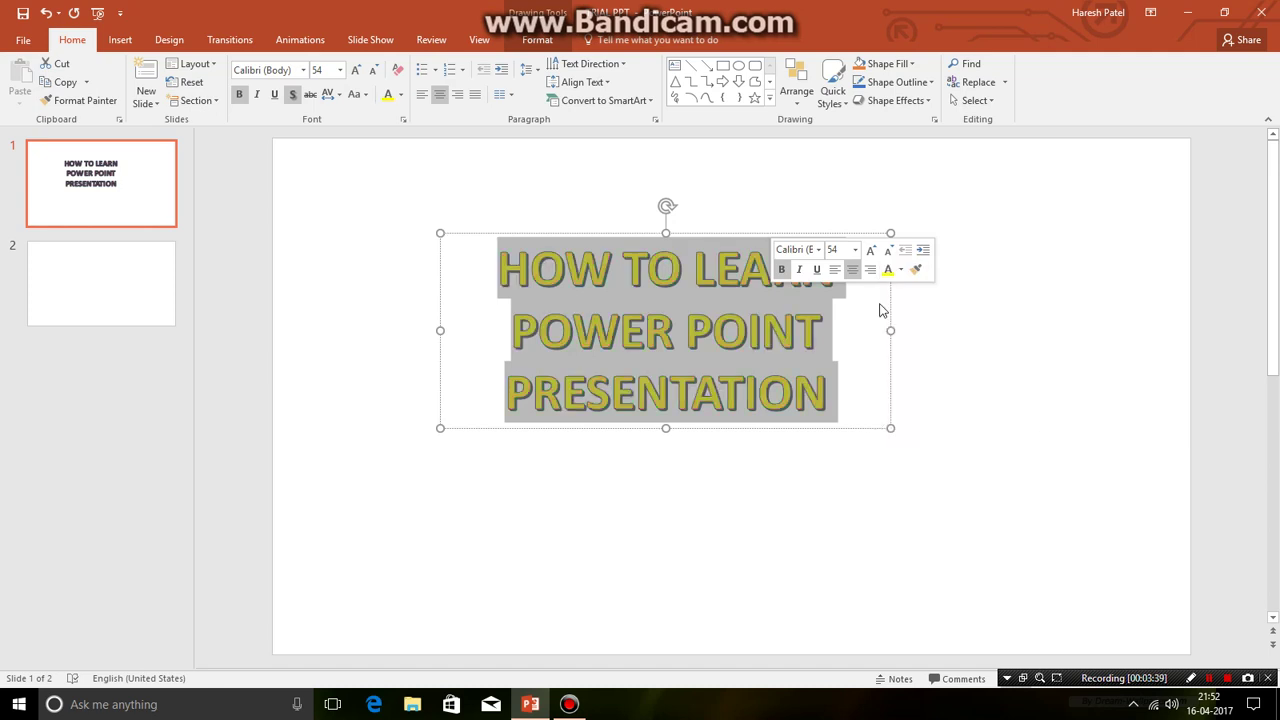
pyautogui.click(930, 318)
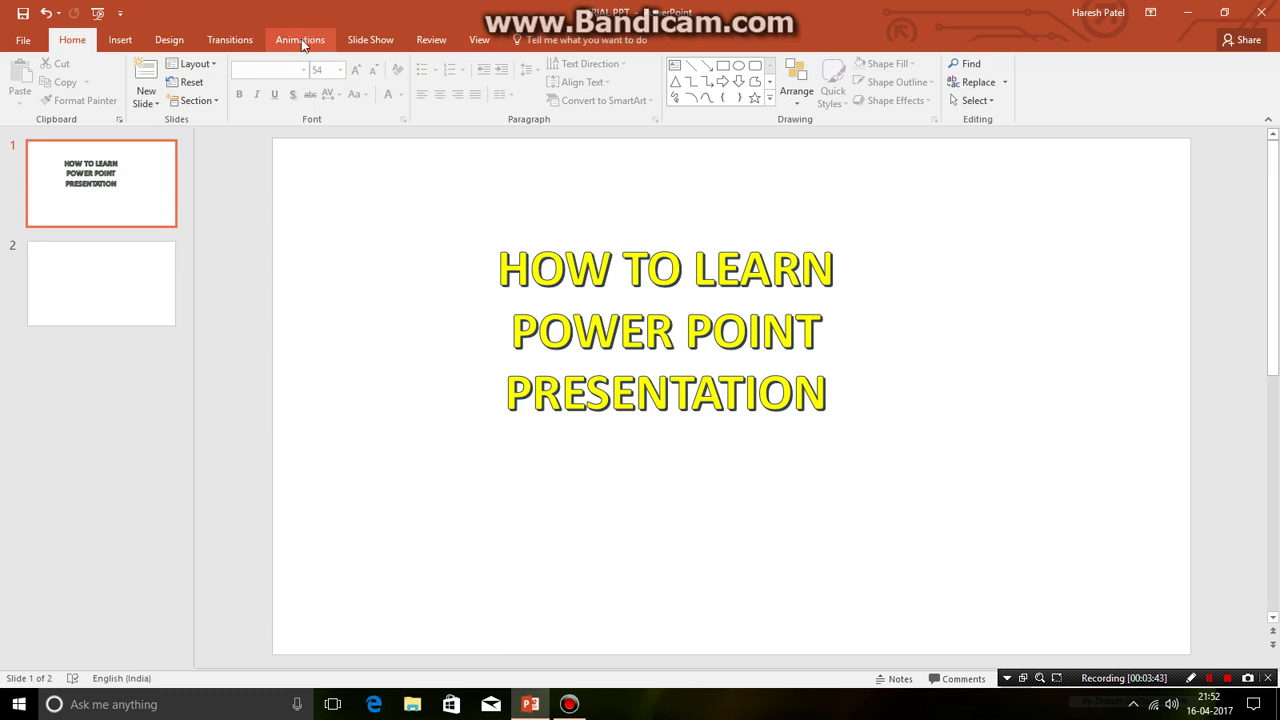
# Step: Insert a second WordArt in the gold style on the first slide and move its text below the title
pyautogui.click(115, 39)
pyautogui.click(697, 82)
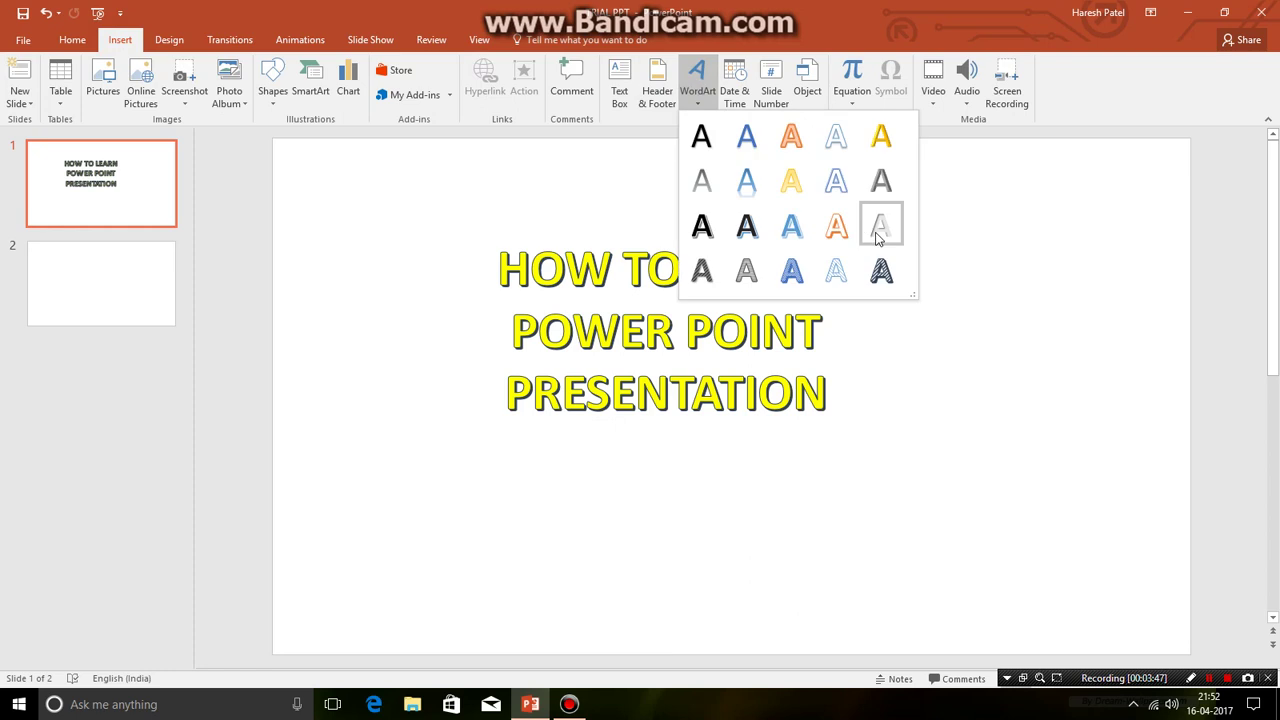
pyautogui.click(806, 194)
pyautogui.click(810, 432)
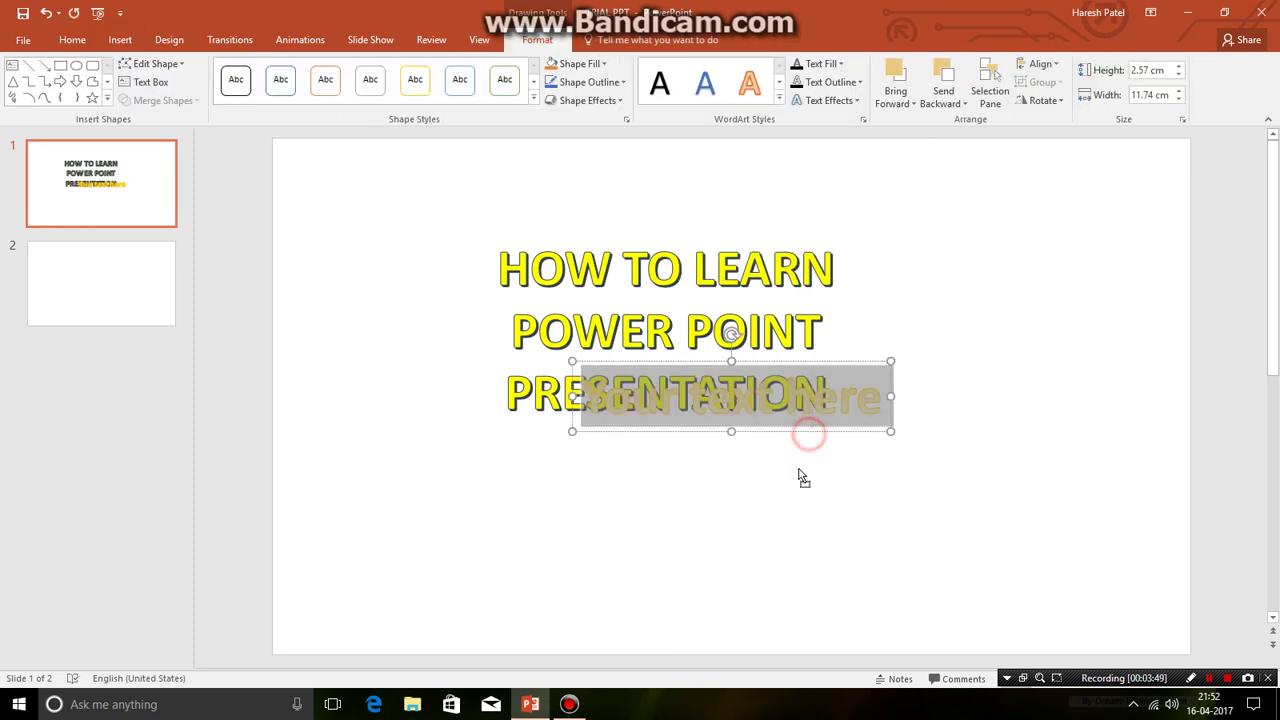
pyautogui.moveTo(803, 478); pyautogui.dragTo(803, 478)
pyautogui.click(931, 458)
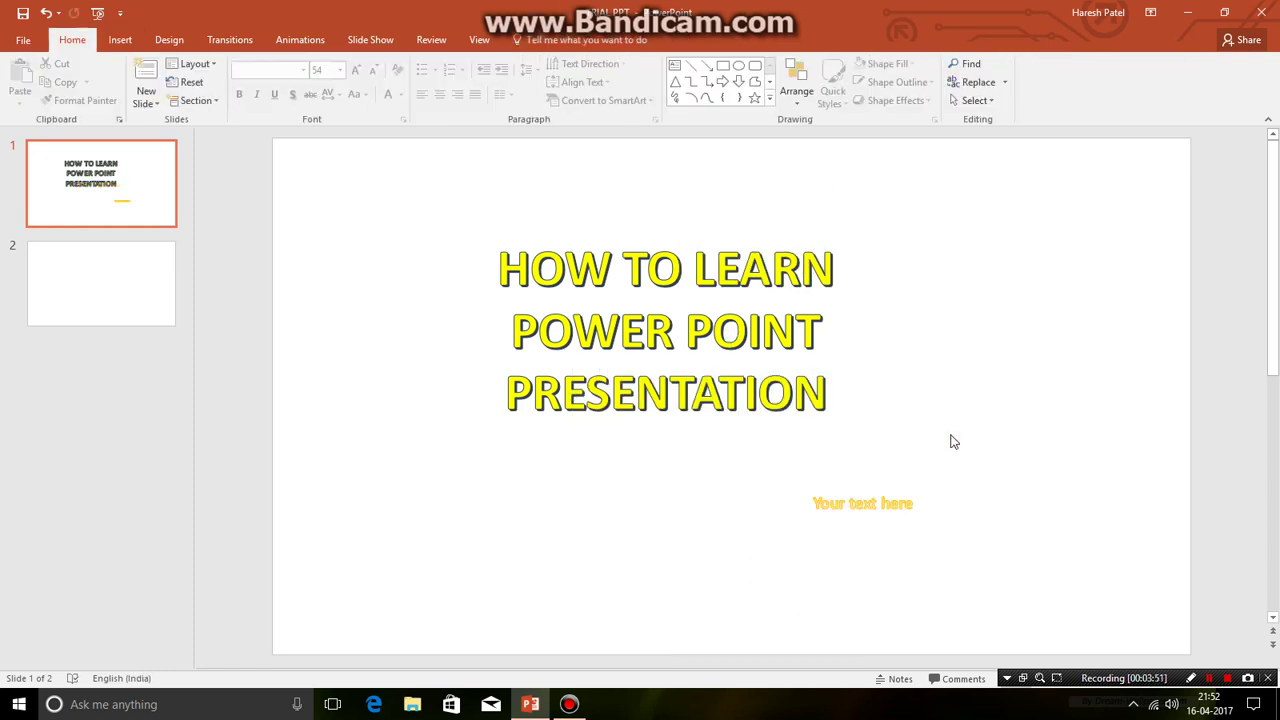
# Step: Undo the move and the insertion of the gold WordArt on the first slide
pyautogui.click(835, 510)
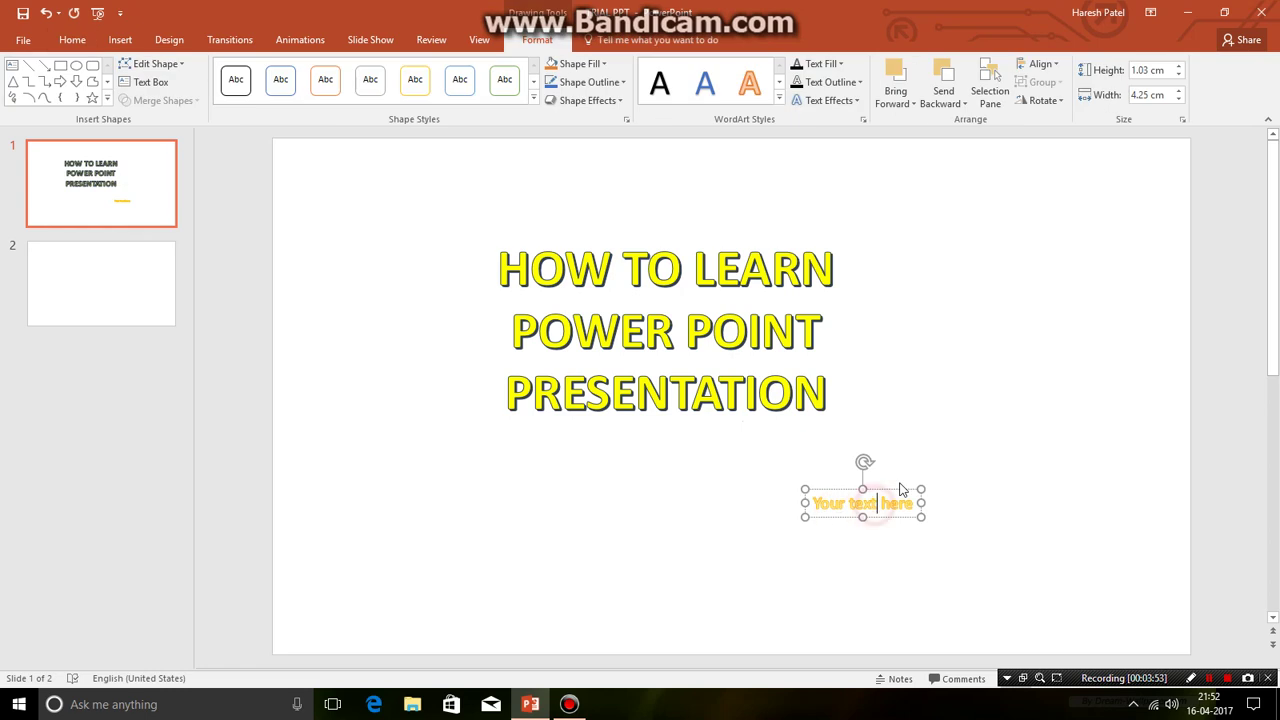
pyautogui.hotkey('ctrl', 'a')
pyautogui.hotkey('ctrl', 'shift', '.')
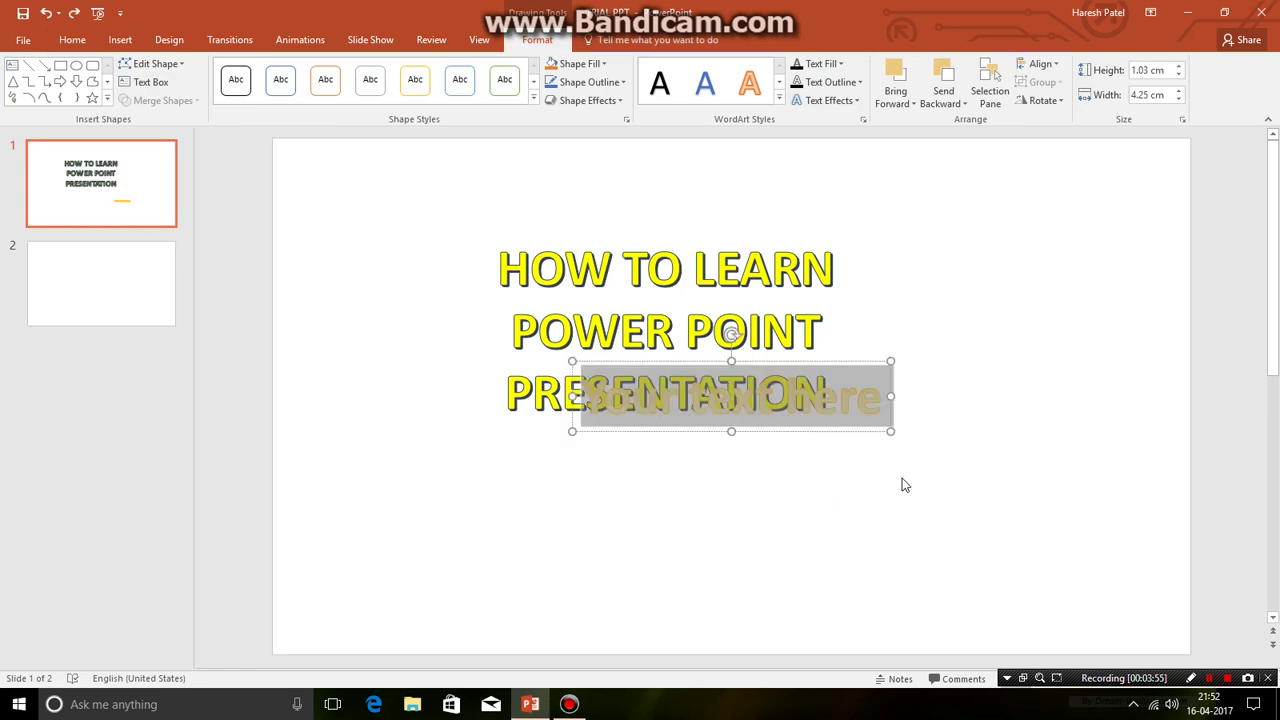
pyautogui.click(882, 411)
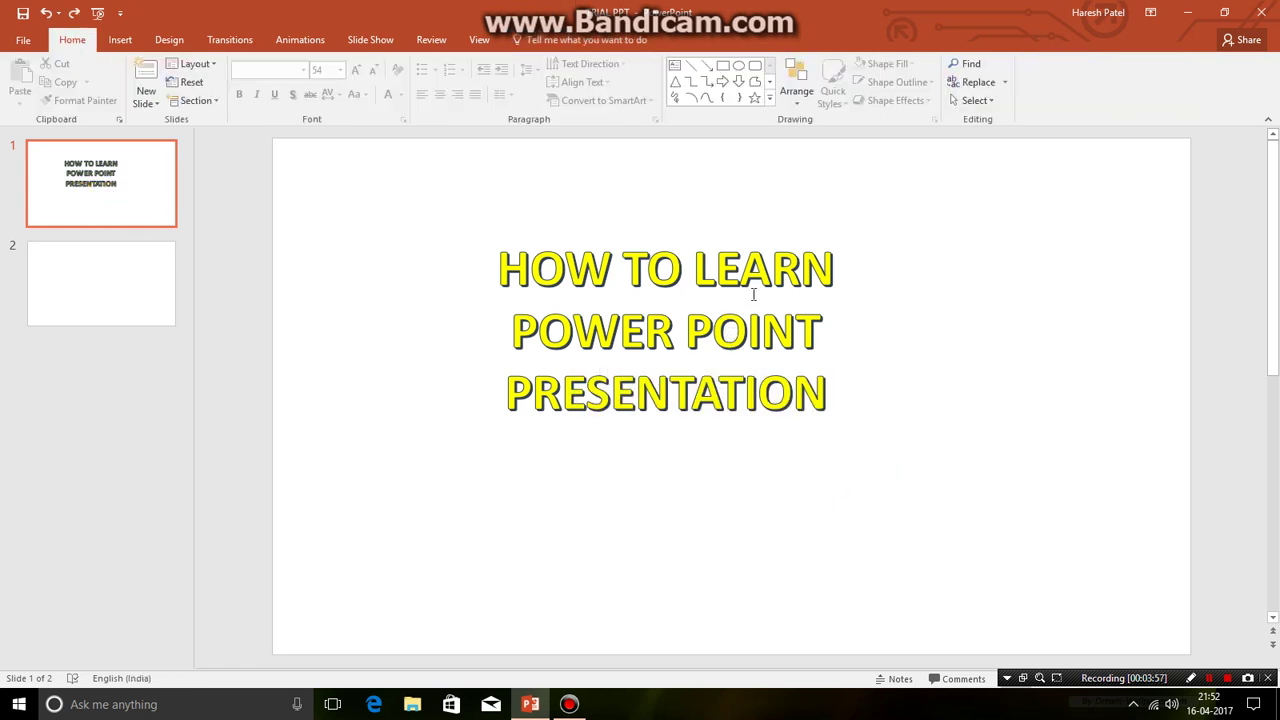
# Step: Browse back and forth between the title slide and the blank second slide, ending on the second
pyautogui.scroll(-1, 310, 240)
pyautogui.scroll(1, 340, 333)
pyautogui.scroll(-1, 1278, 497)
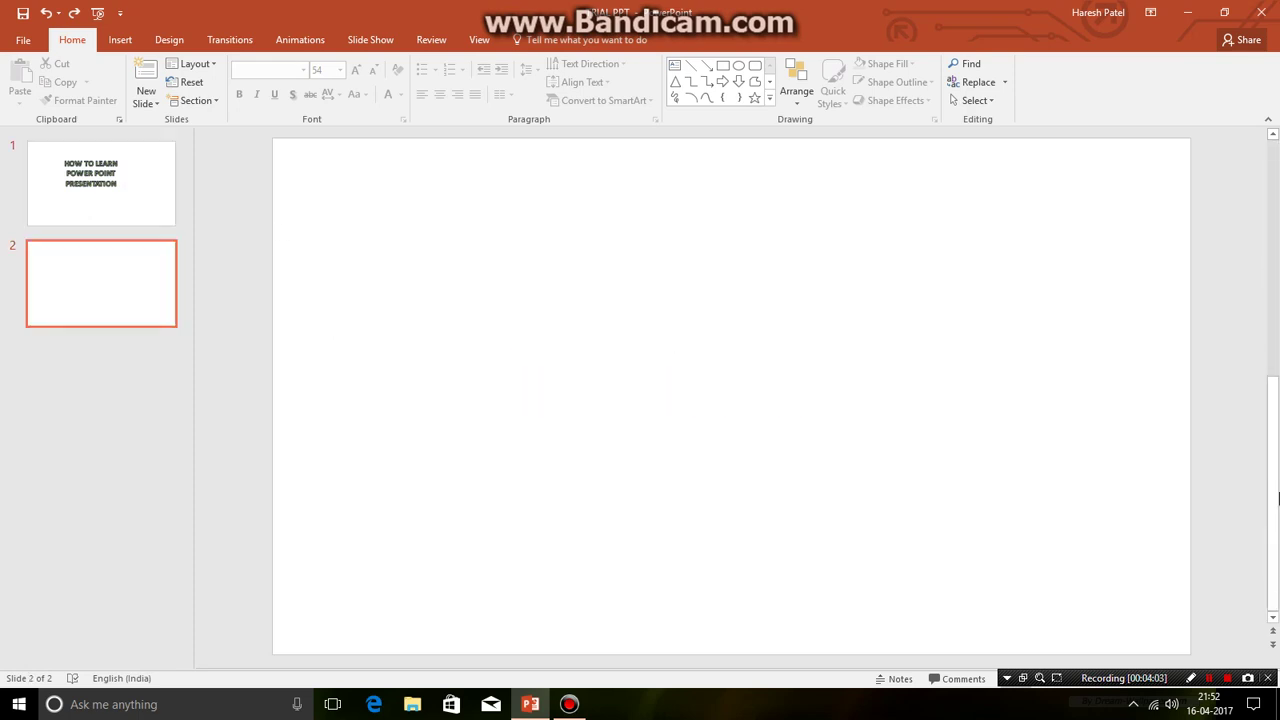
pyautogui.scroll(1, 1278, 497)
pyautogui.scroll(-1, 1278, 497)
pyautogui.scroll(1, 1278, 497)
pyautogui.scroll(-1, 1278, 497)
pyautogui.scroll(1, 1278, 497)
pyautogui.scroll(-1, 1278, 497)
pyautogui.scroll(1, 750, 332)
pyautogui.scroll(-1, 751, 337)
pyautogui.scroll(1, 751, 335)
pyautogui.scroll(-1, 750, 331)
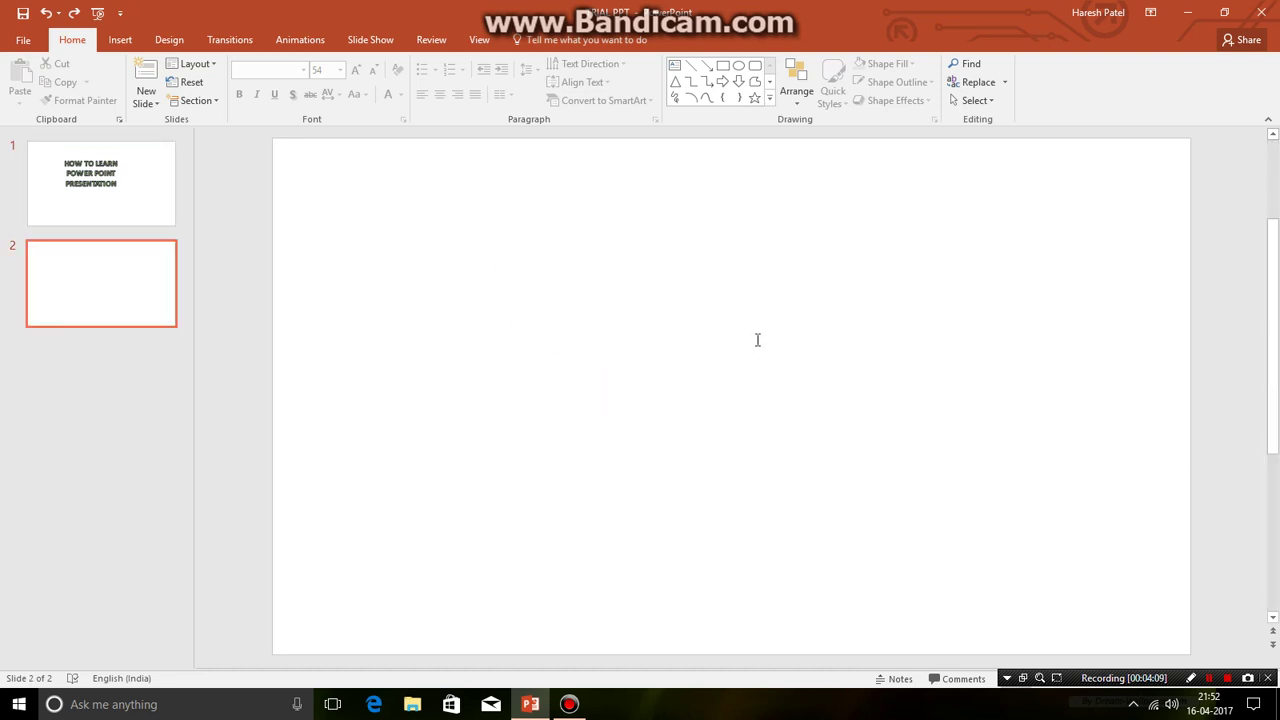
pyautogui.scroll(1, 757, 337)
pyautogui.scroll(-1, 734, 337)
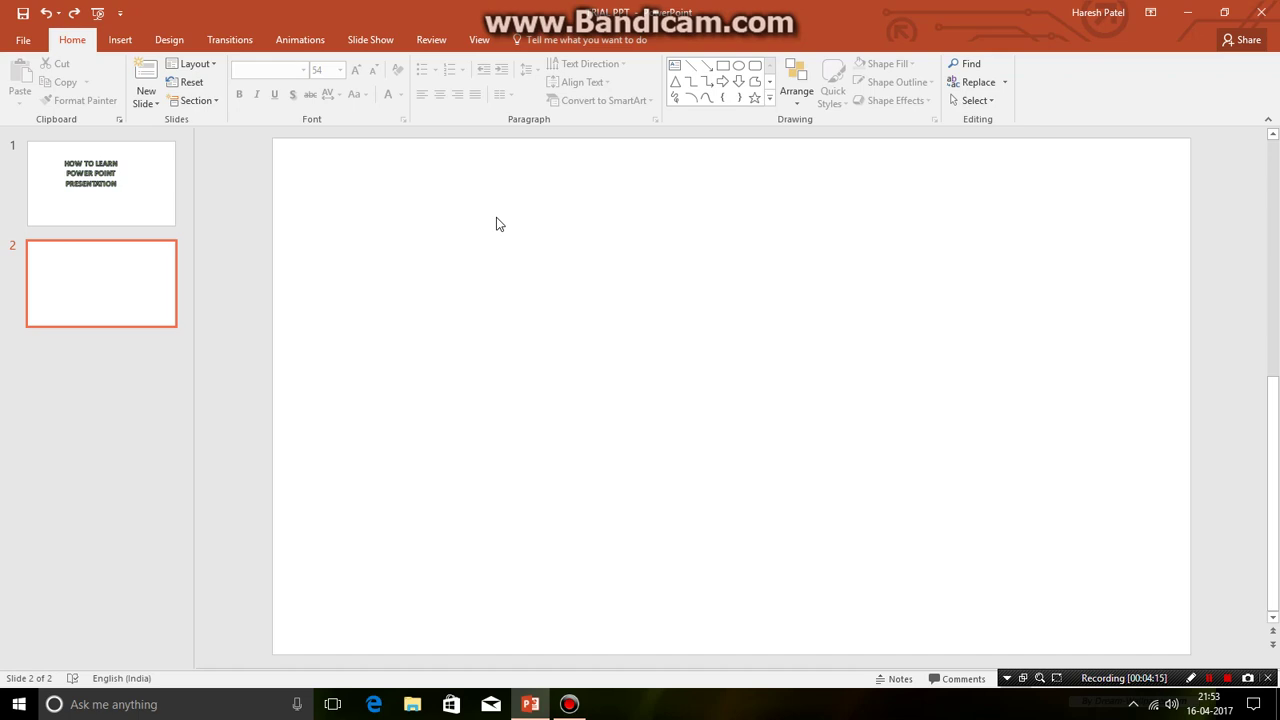
# Step: Examine the chart types available for the blank second slide, from Column and Line through Bar, Scatter and Radar to Combo
pyautogui.click(114, 42)
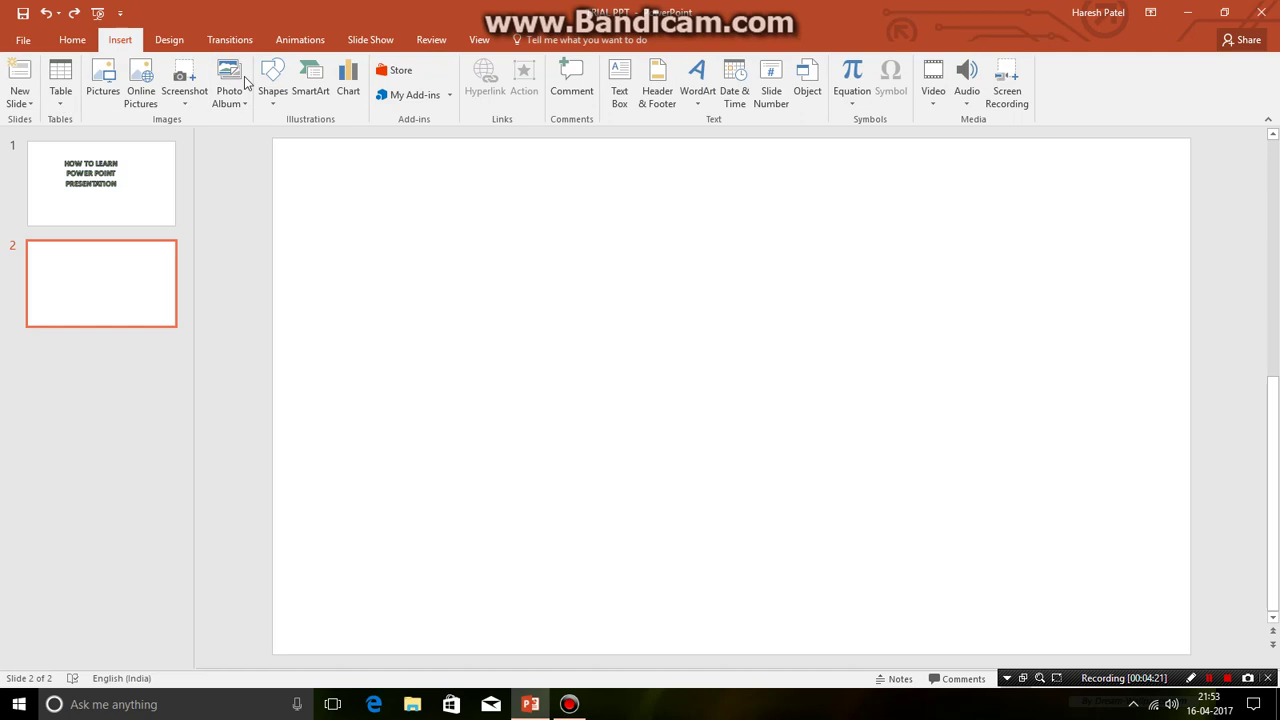
pyautogui.click(348, 82)
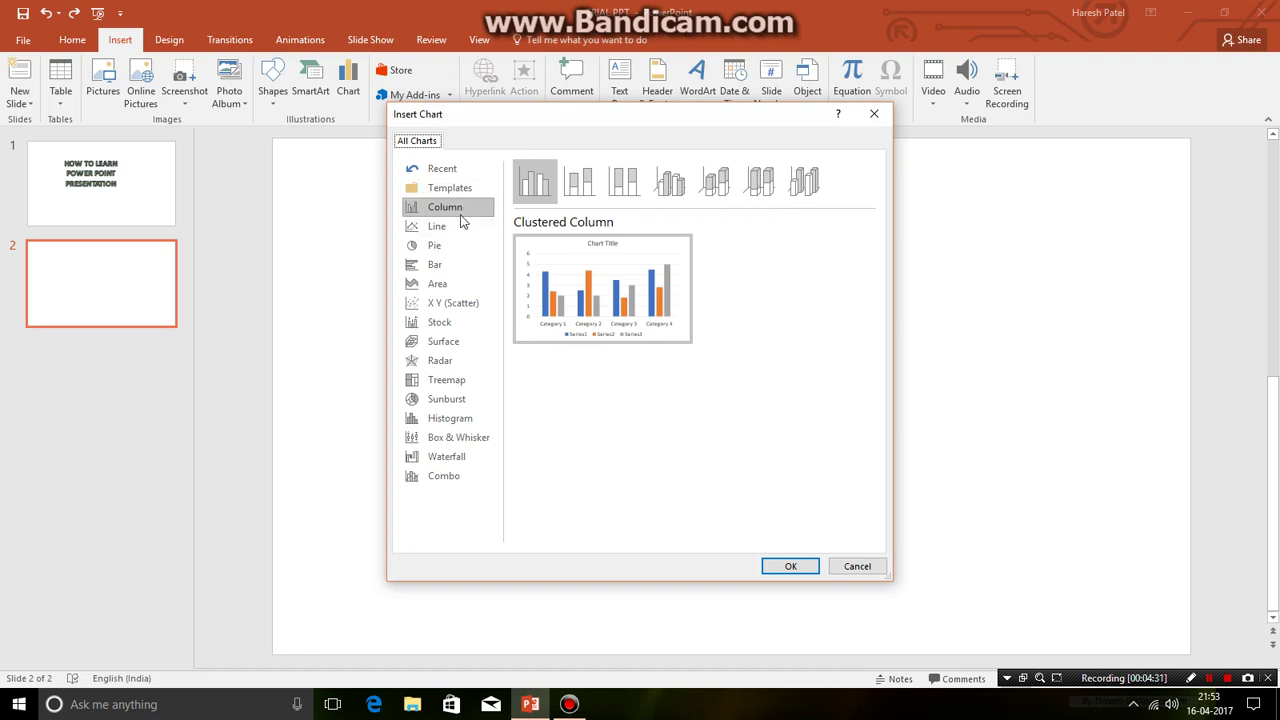
pyautogui.click(462, 227)
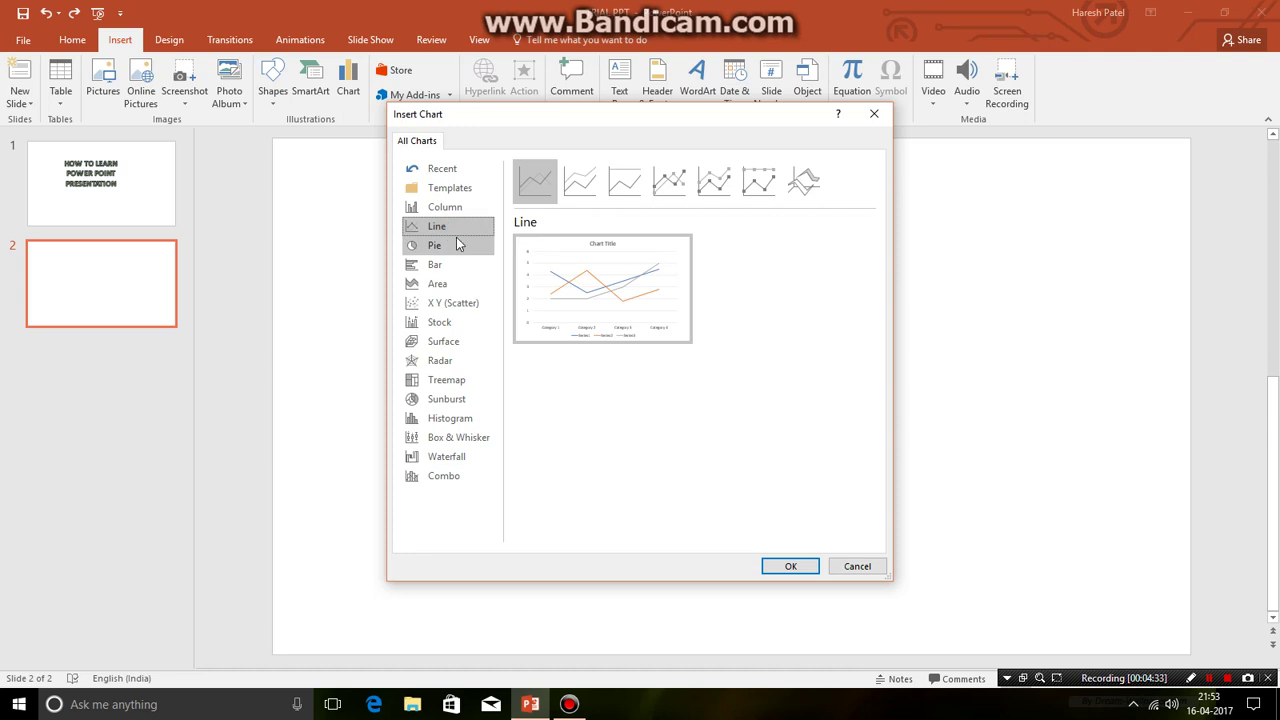
pyautogui.click(450, 254)
pyautogui.click(449, 264)
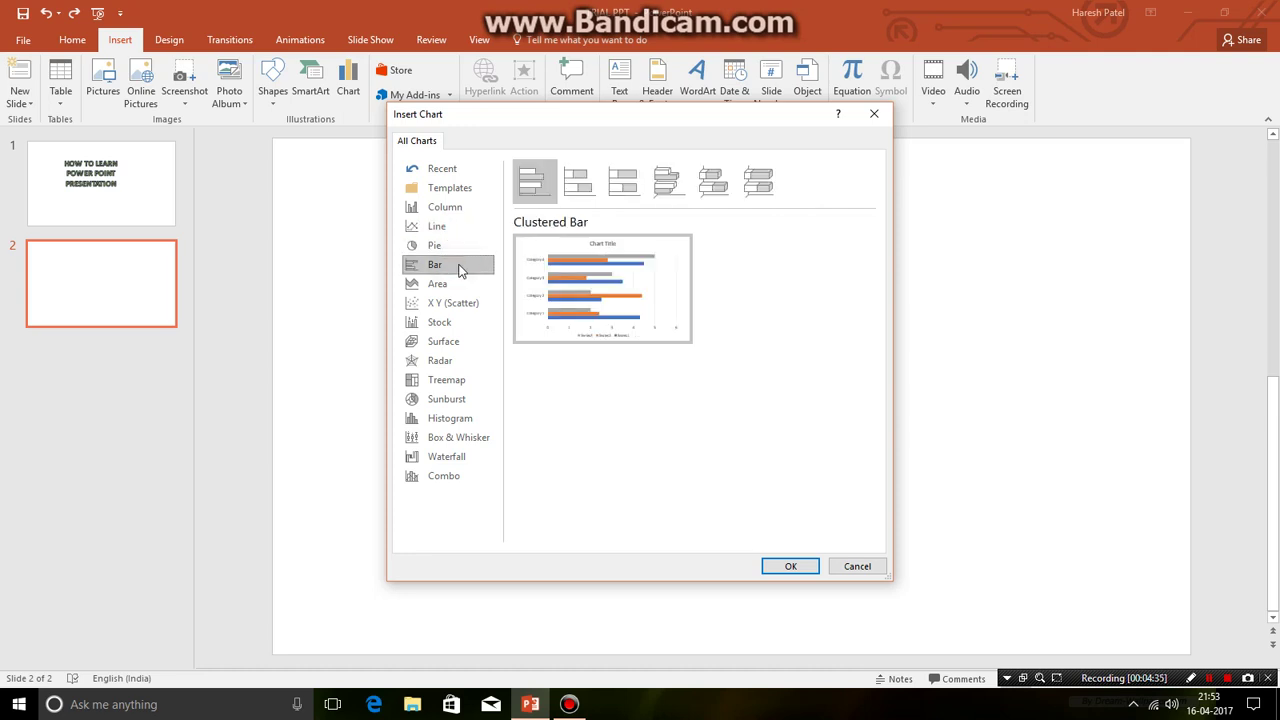
pyautogui.click(440, 285)
pyautogui.click(450, 304)
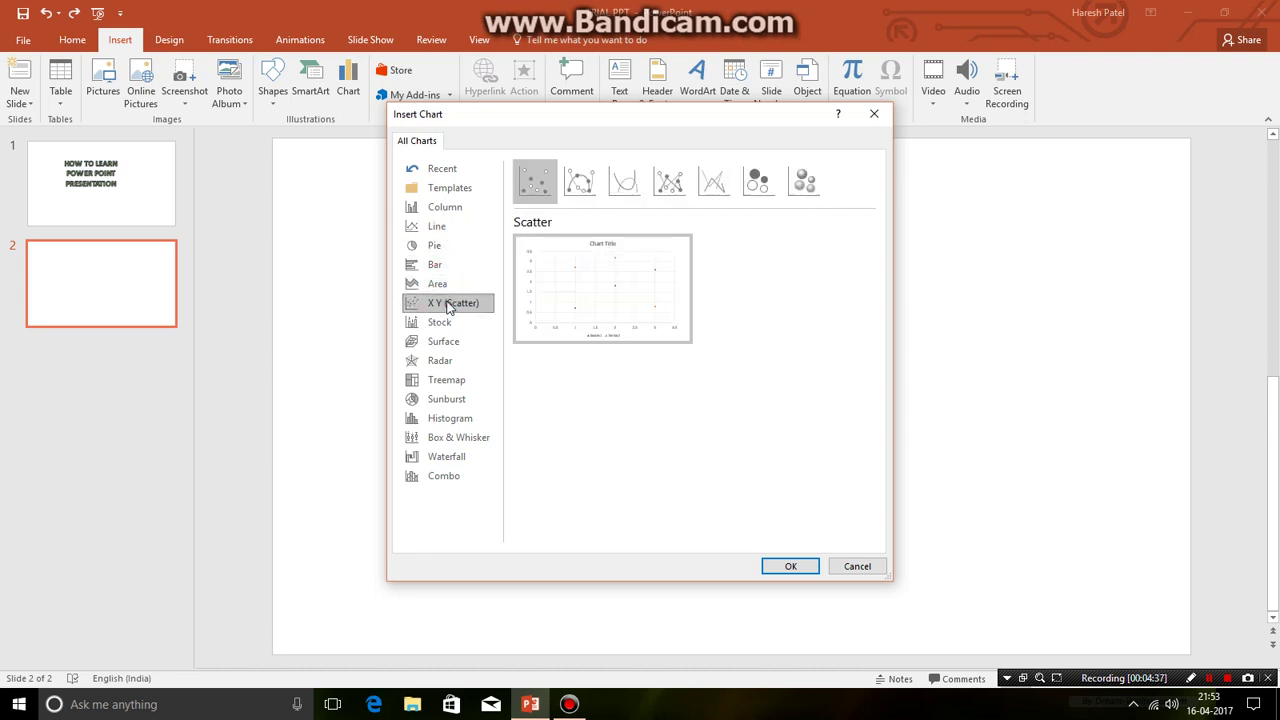
pyautogui.click(445, 342)
pyautogui.click(446, 380)
pyautogui.click(440, 361)
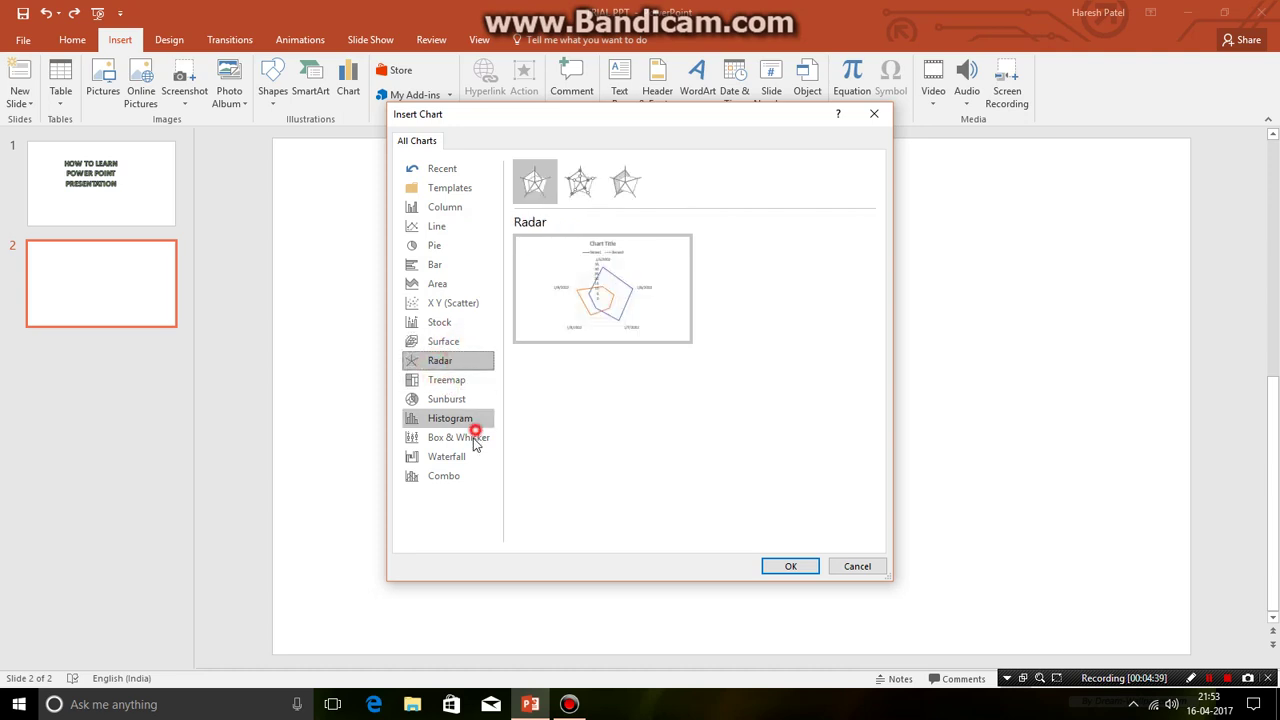
pyautogui.click(450, 418)
pyautogui.click(455, 475)
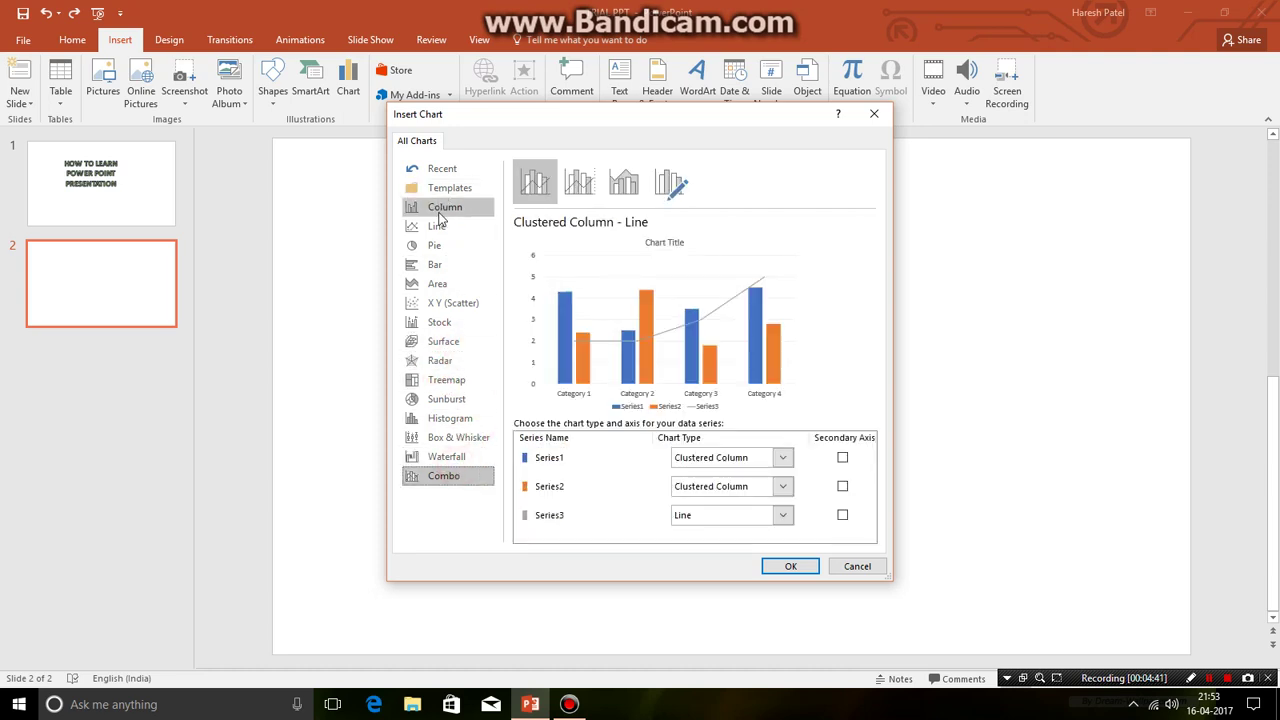
# Step: Insert a doughnut chart from the Pie category on the second slide
pyautogui.click(450, 247)
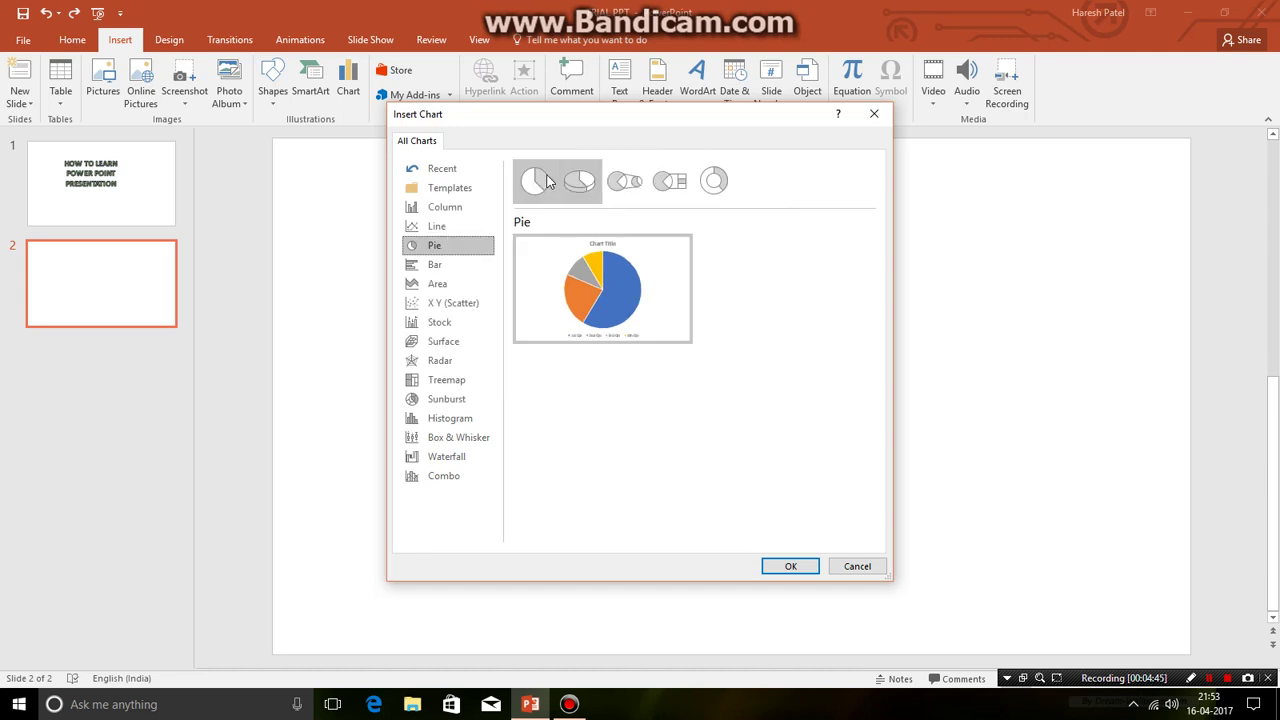
pyautogui.click(727, 193)
pyautogui.click(789, 566)
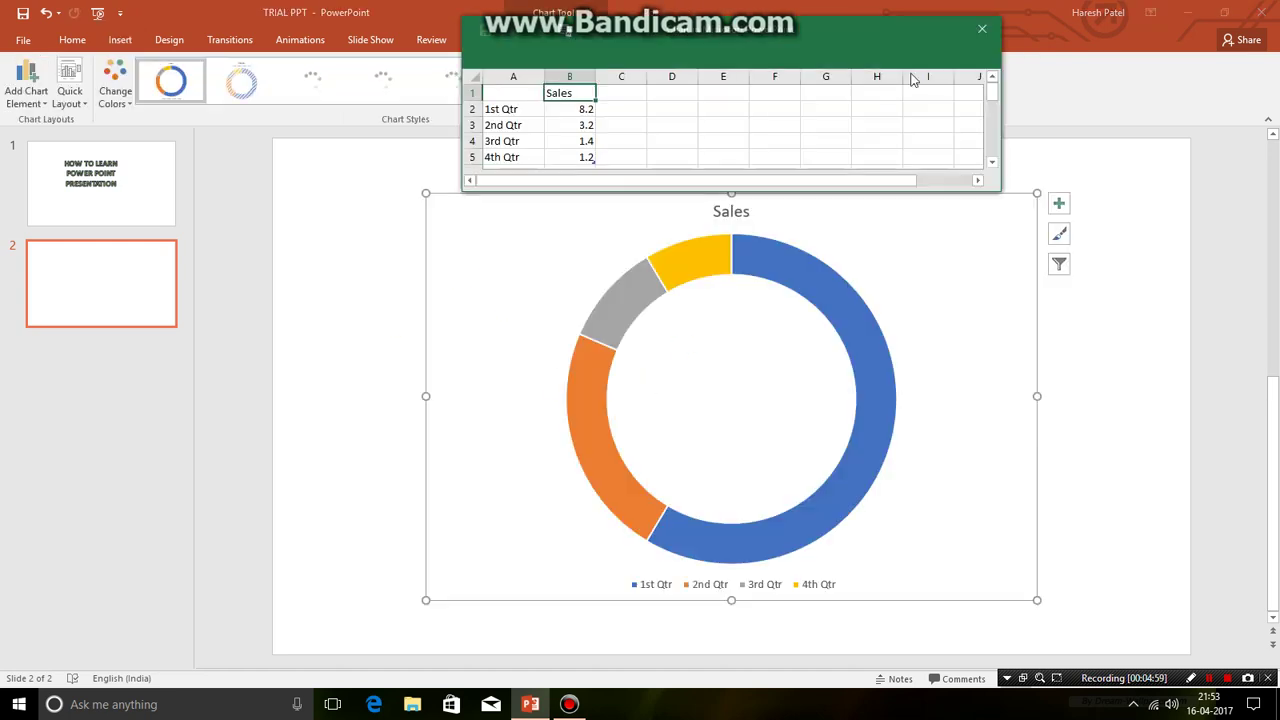
# Step: Add a "5TH QTR" row below 4th Qtr in the chart data with a Sales value of 1
pyautogui.moveTo(731, 52)
pyautogui.mouseDown()
pyautogui.moveTo(726, 174)
pyautogui.moveTo(680, 140)
pyautogui.mouseUp()
pyautogui.click(569, 203)
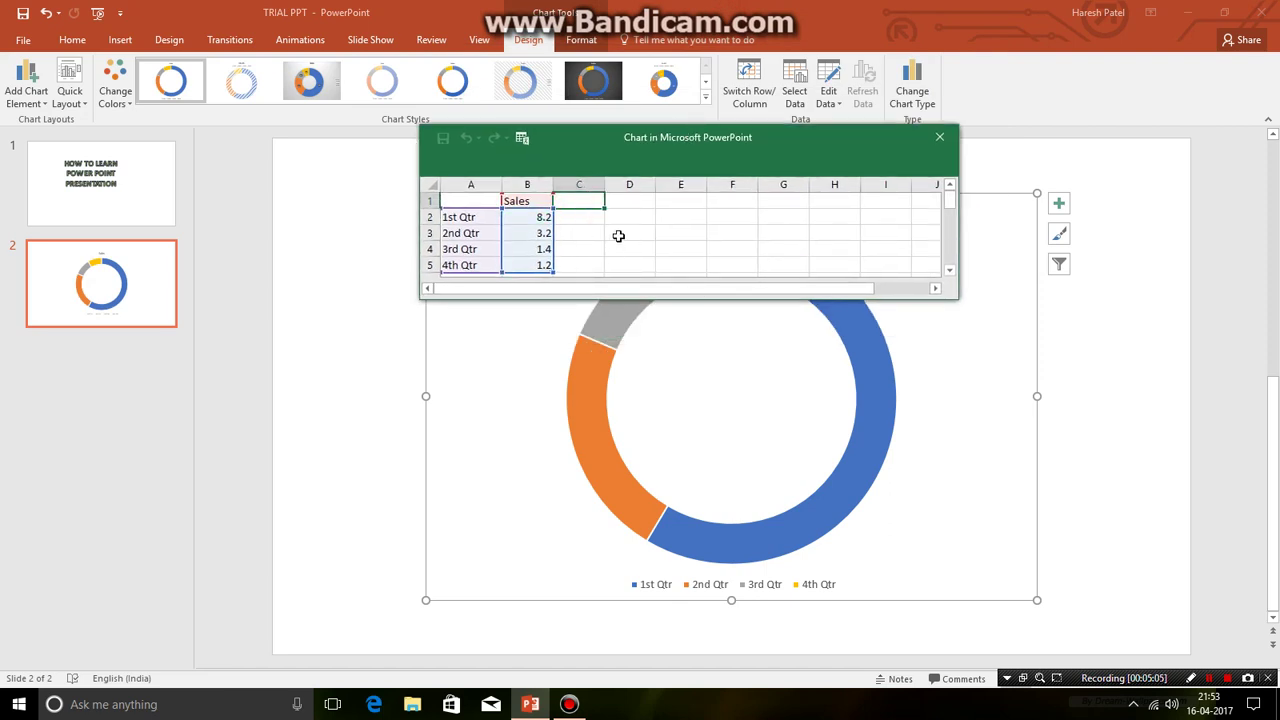
pyautogui.scroll(-2, 486, 248)
pyautogui.scroll(1, 509, 254)
pyautogui.click(489, 236)
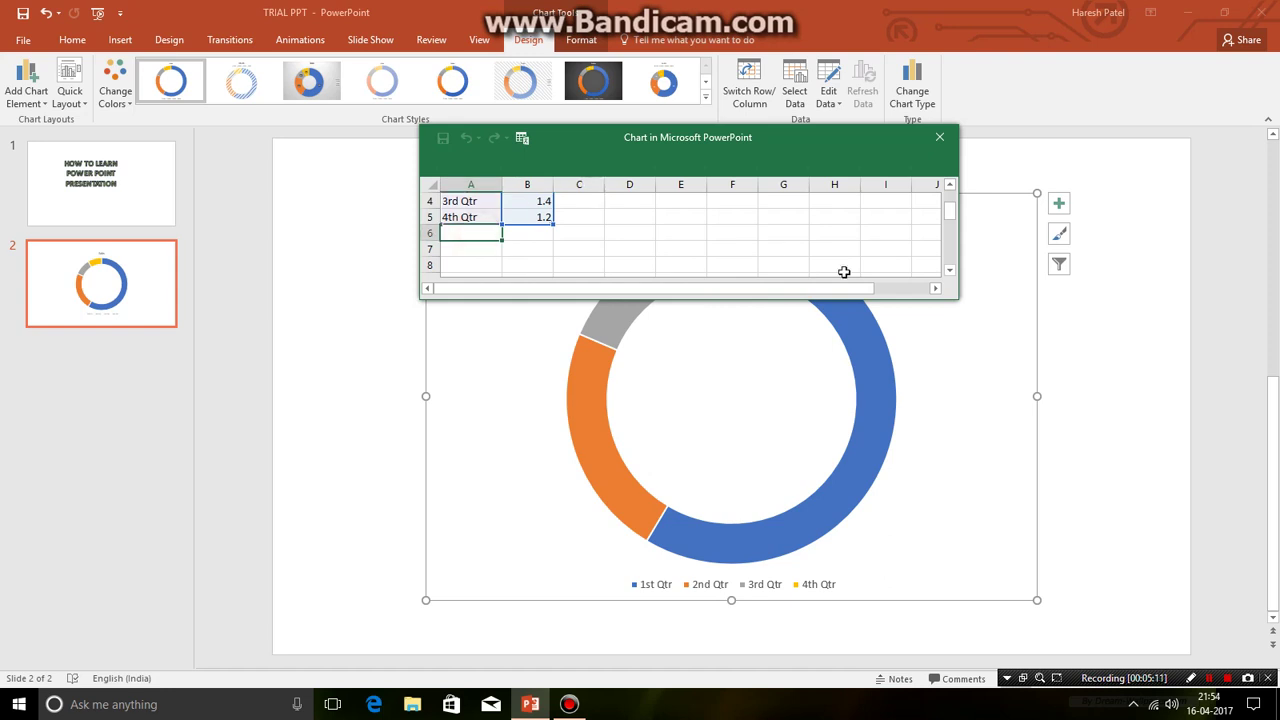
pyautogui.write('5TH QTR')
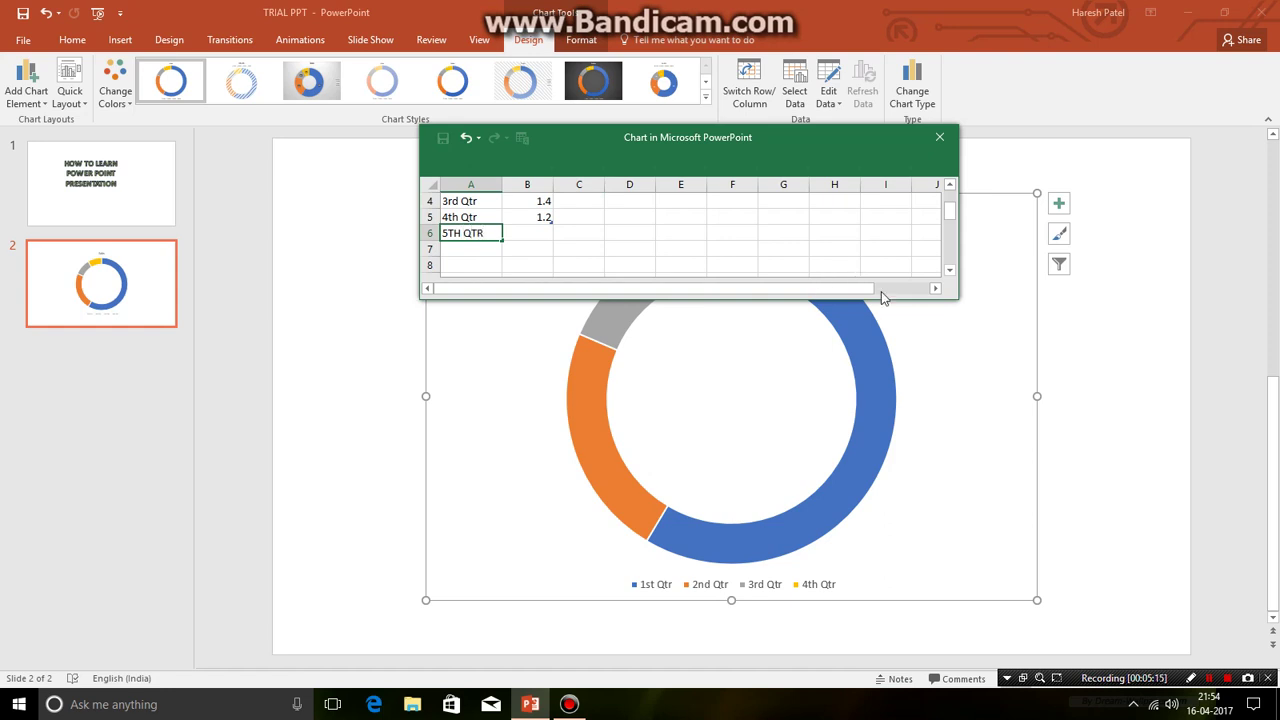
pyautogui.click(540, 237)
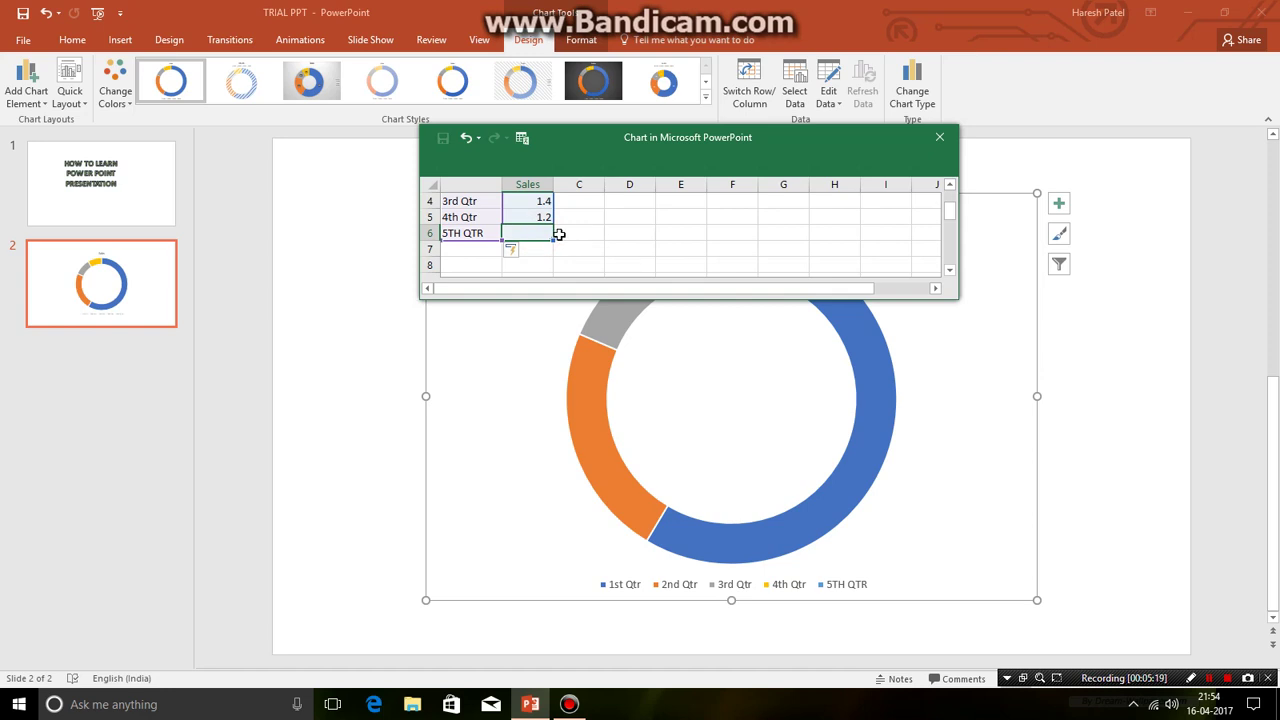
pyautogui.write('1')
pyautogui.scroll(1, 544, 240)
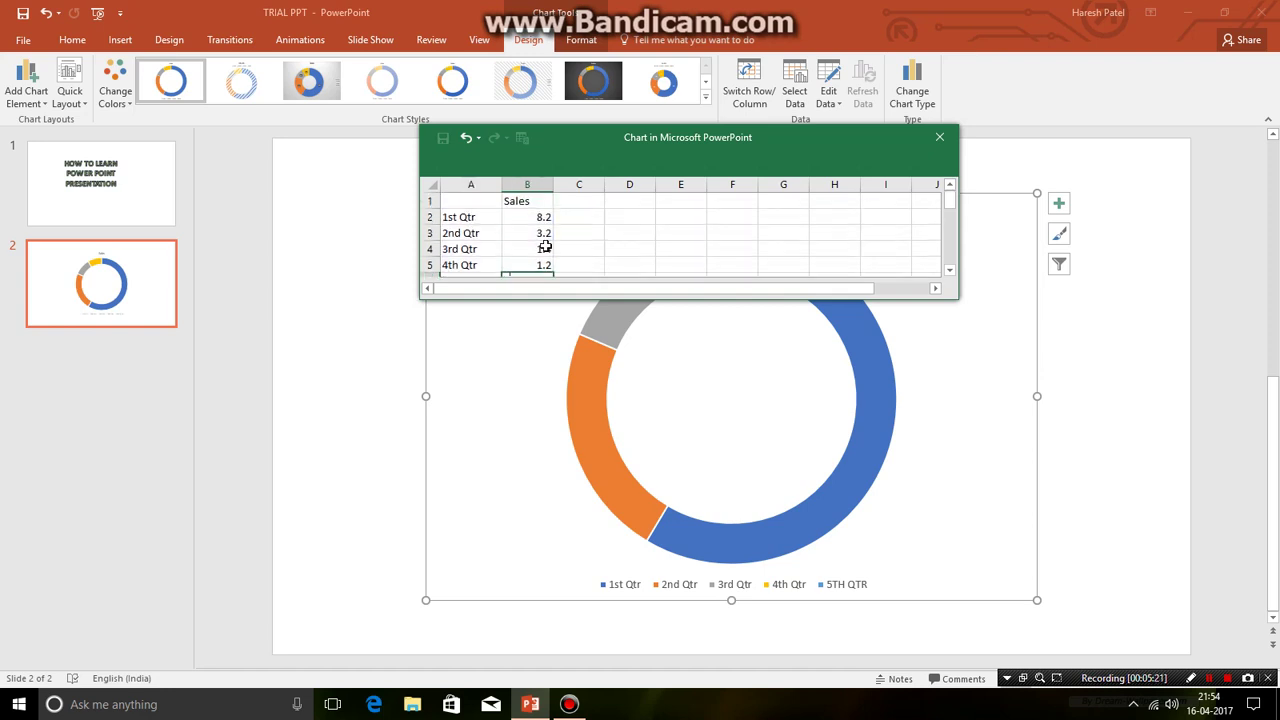
# Step: Set the 4th Qtr Sales value to 0.2 and close the chart's data sheet
pyautogui.click(544, 258)
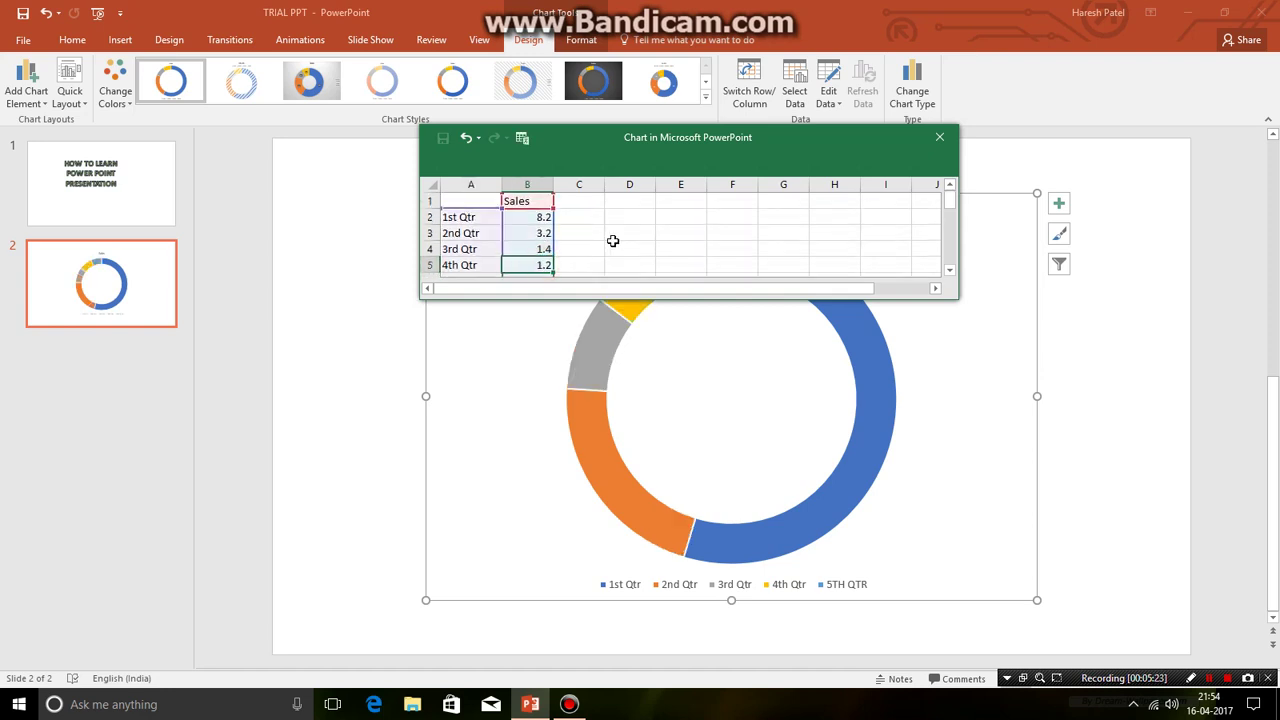
pyautogui.write('0.2')
pyautogui.scroll(-1, 640, 251)
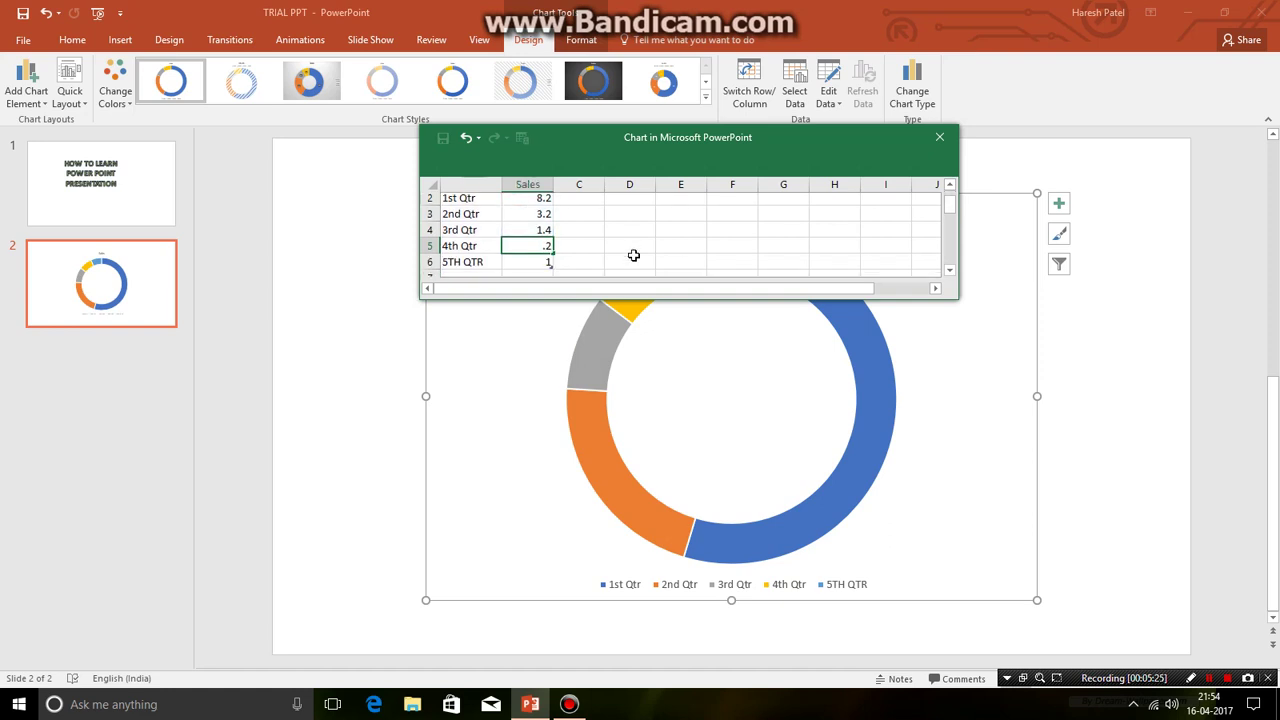
pyautogui.click(636, 245)
pyautogui.scroll(1, 766, 197)
pyautogui.scroll(-1, 850, 190)
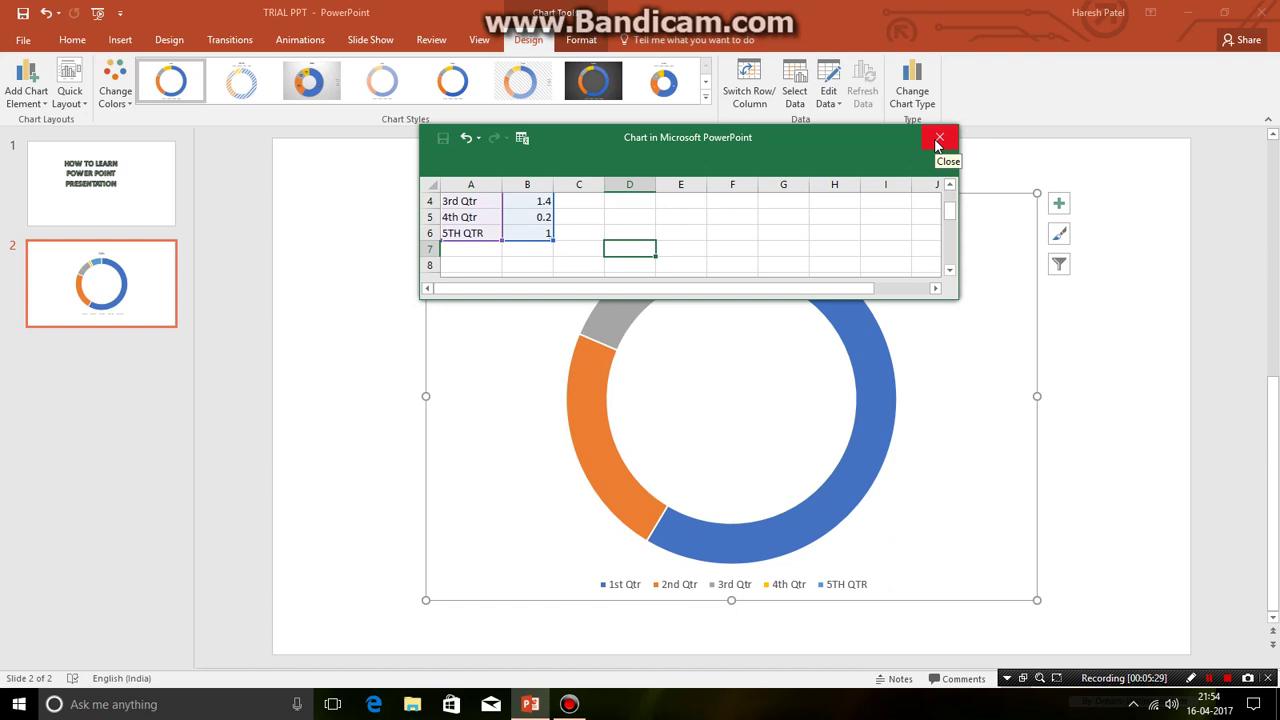
pyautogui.click(939, 139)
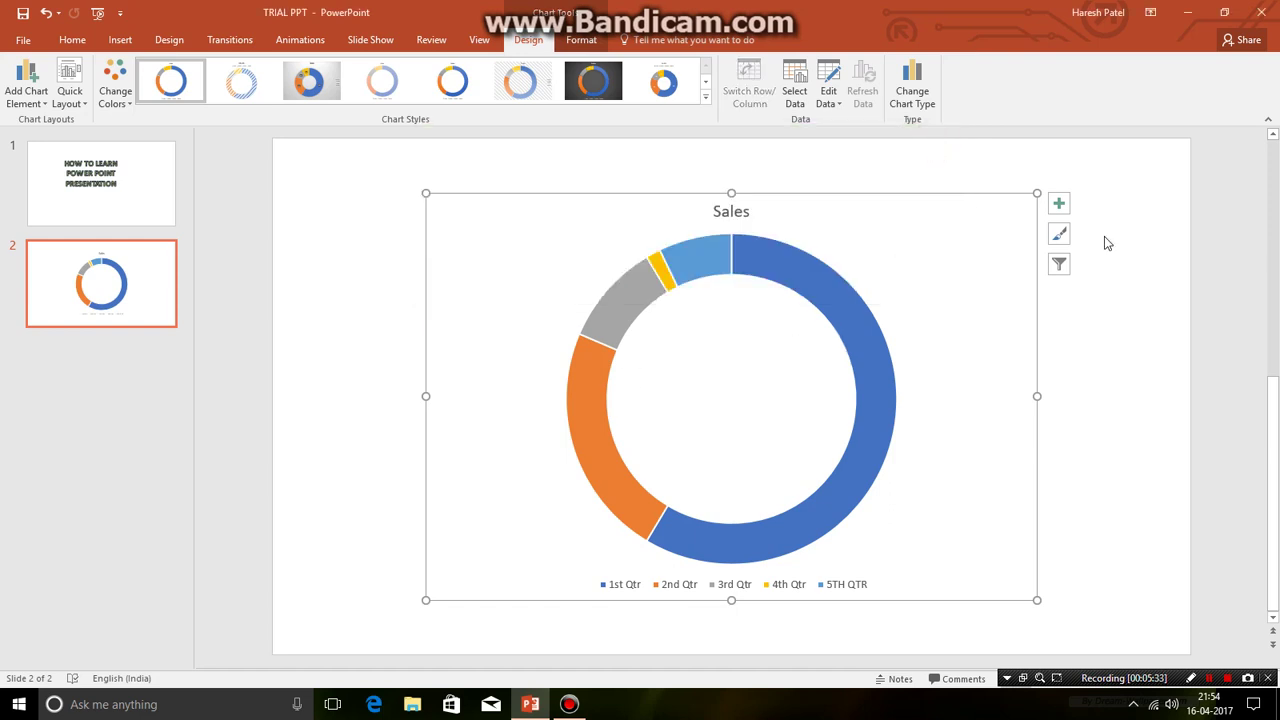
# Step: Try the hatched style on the doughnut chart, and replace it with the grey gradient style that has percentage labels
pyautogui.click(1059, 233)
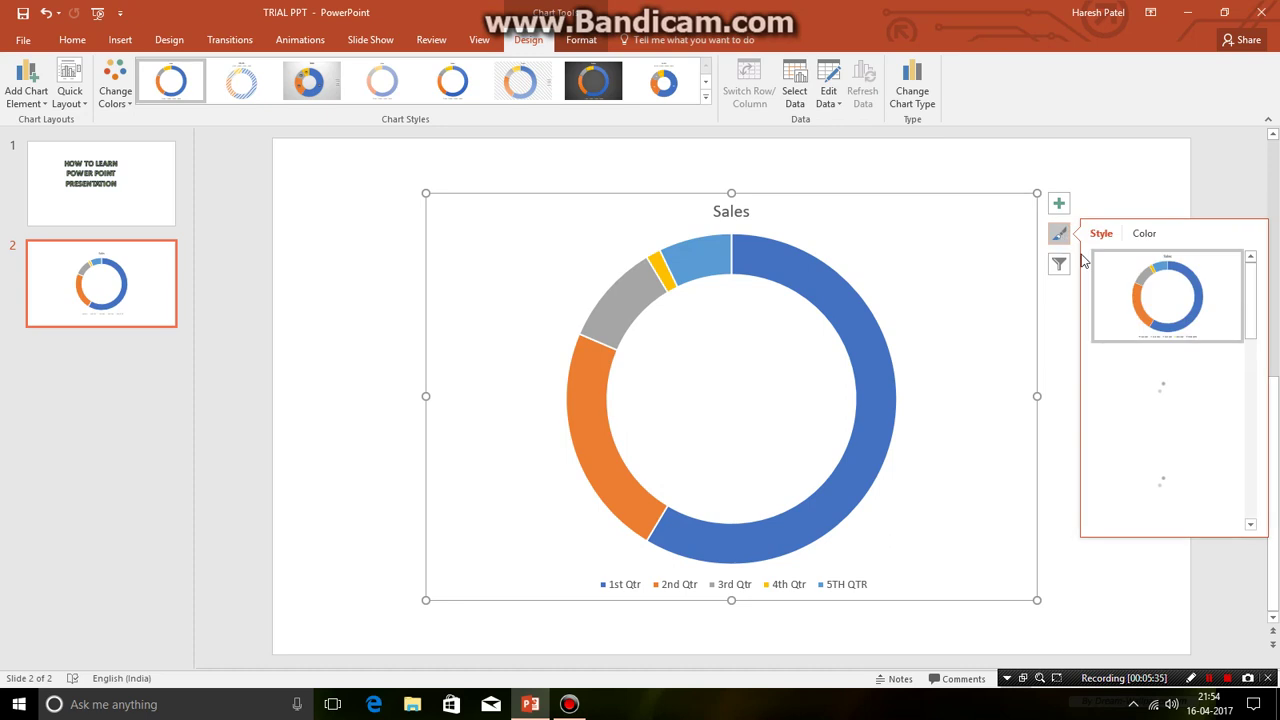
pyautogui.click(1165, 378)
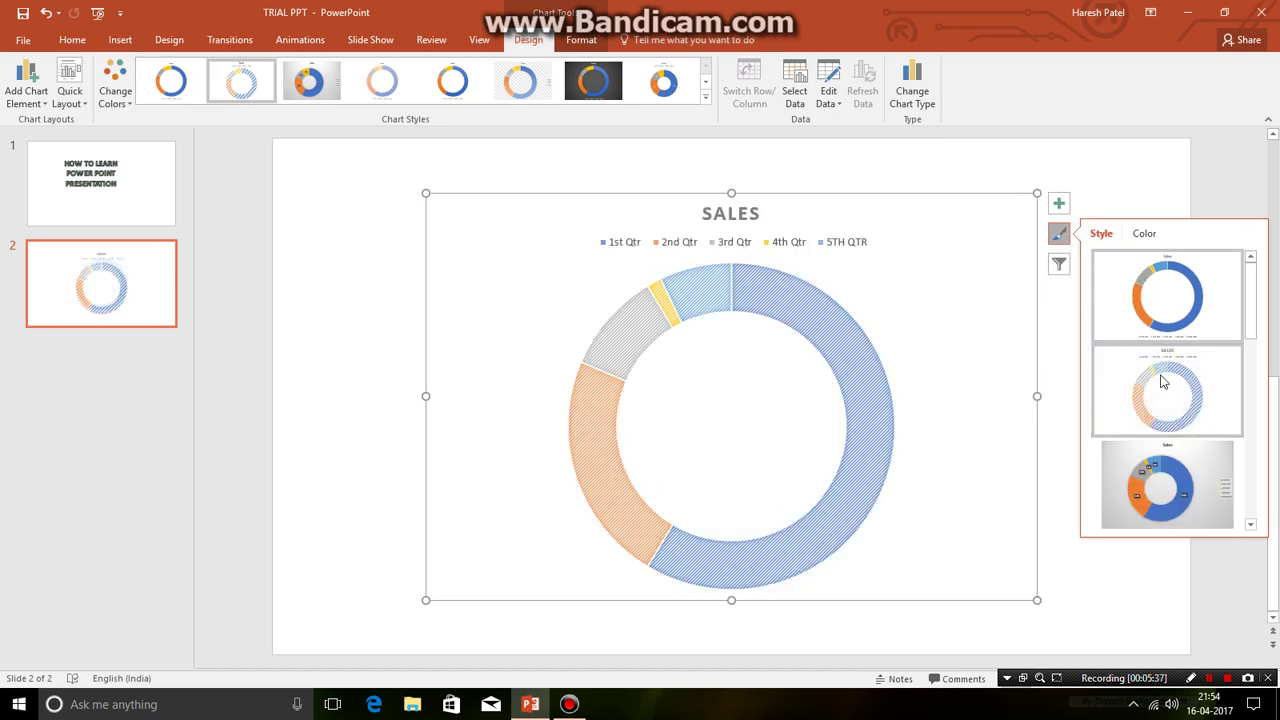
pyautogui.click(1155, 476)
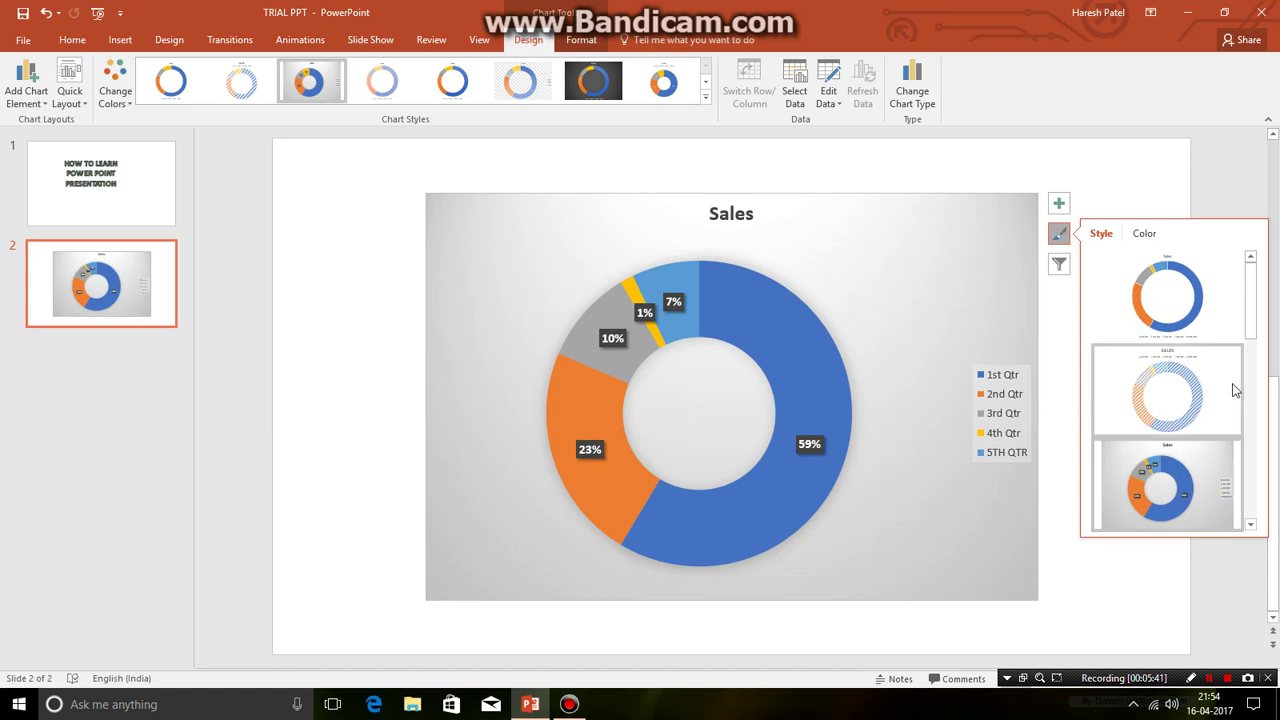
# Step: Try the green-blue and gold color schemes on the doughnut chart, and apply the Colorful palette that starts with orange, yellow and green
pyautogui.click(1145, 235)
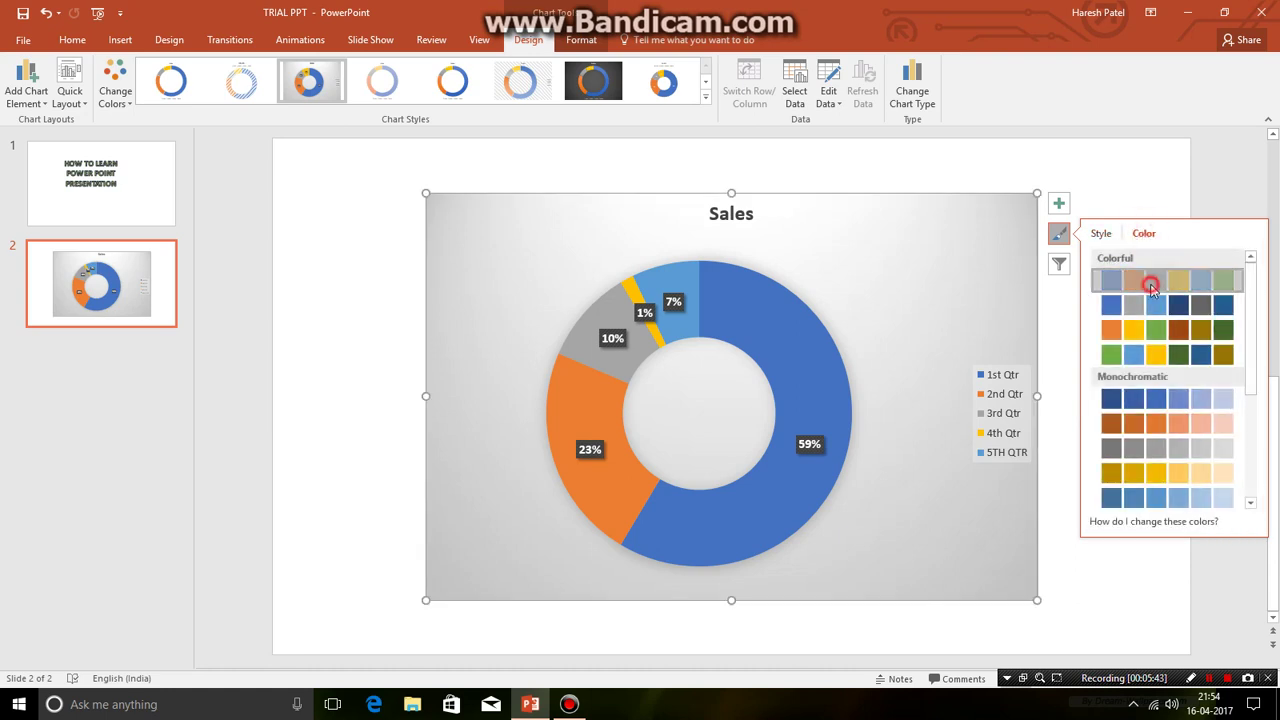
pyautogui.click(1130, 354)
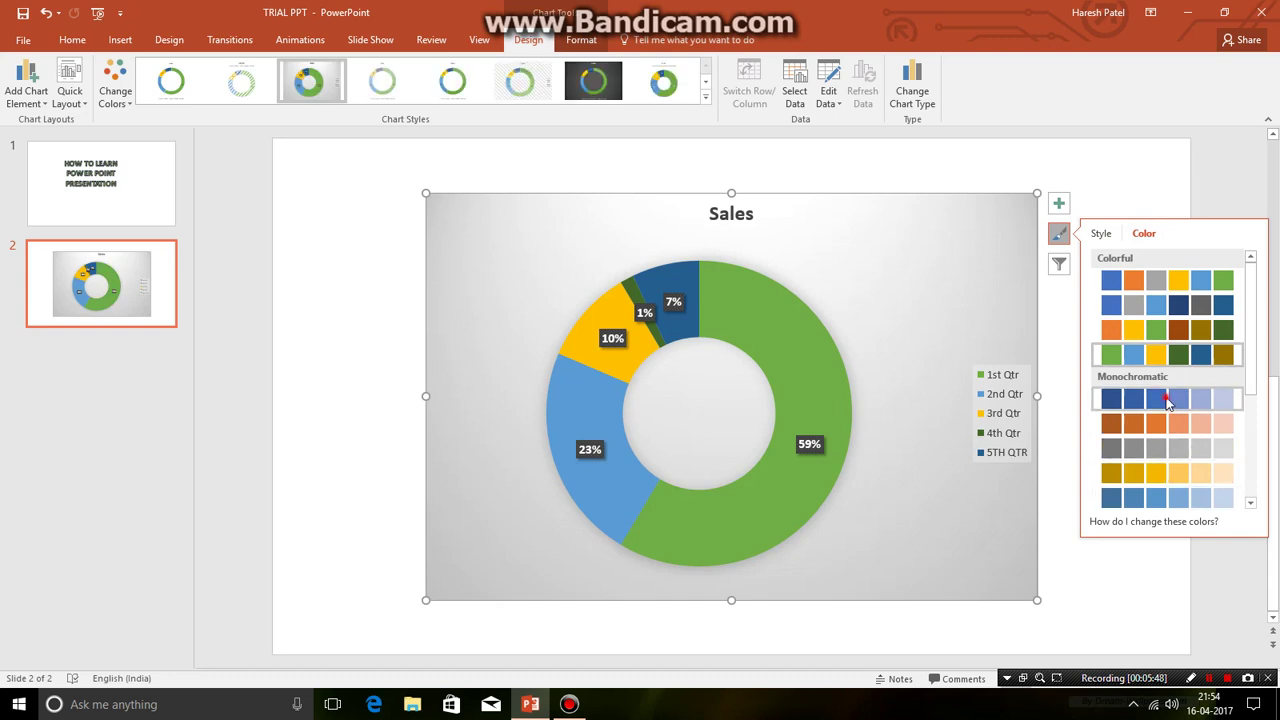
pyautogui.click(1172, 472)
pyautogui.scroll(-3, 1175, 403)
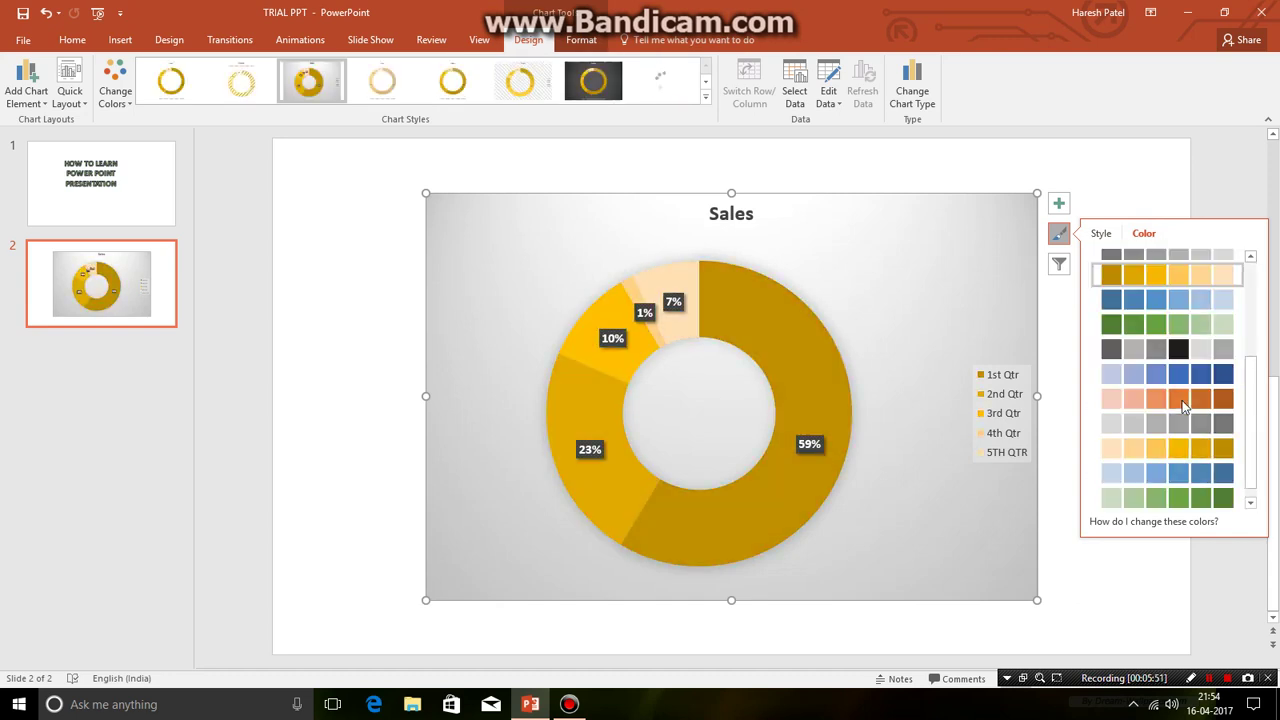
pyautogui.scroll(3, 1180, 404)
pyautogui.click(1145, 280)
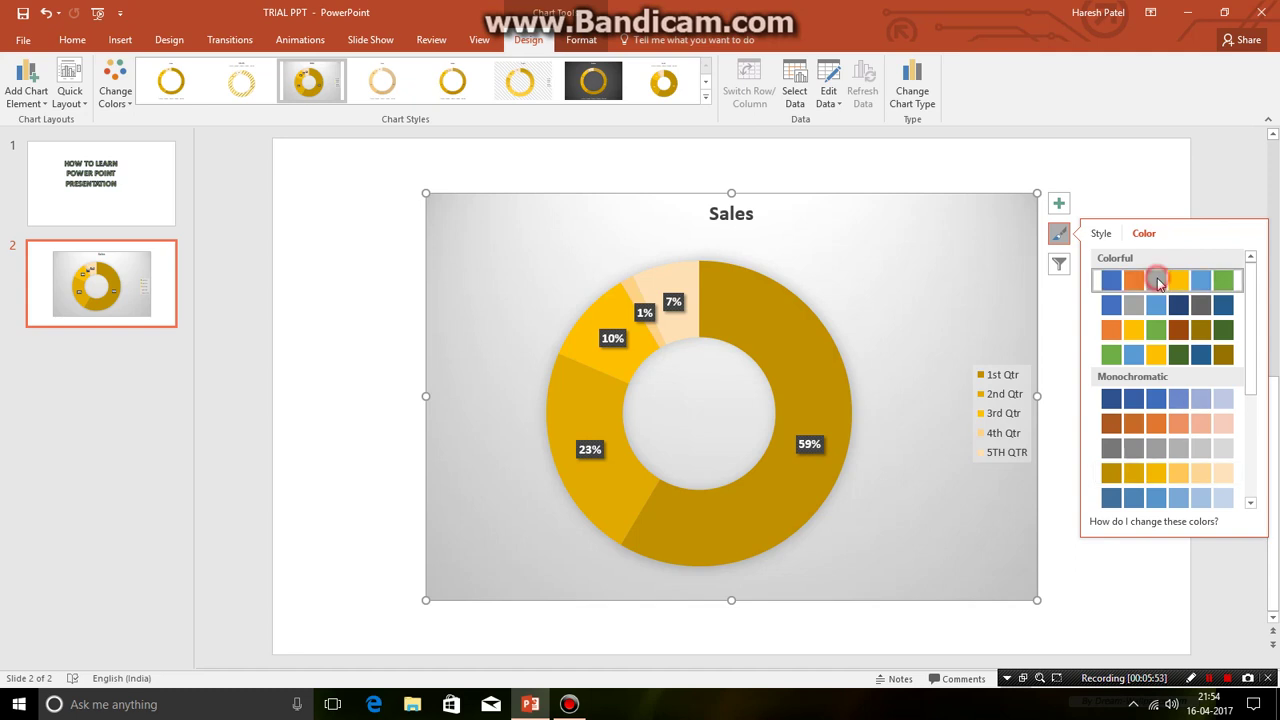
pyautogui.click(1145, 328)
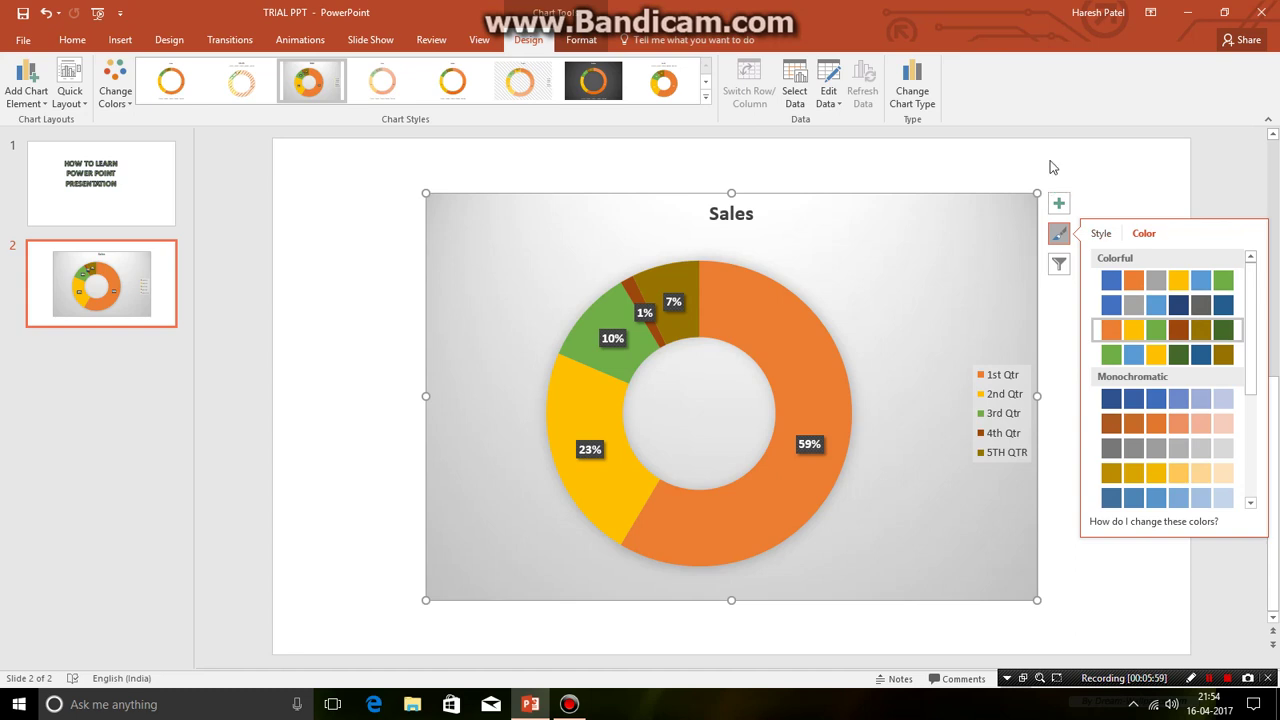
pyautogui.click(1079, 170)
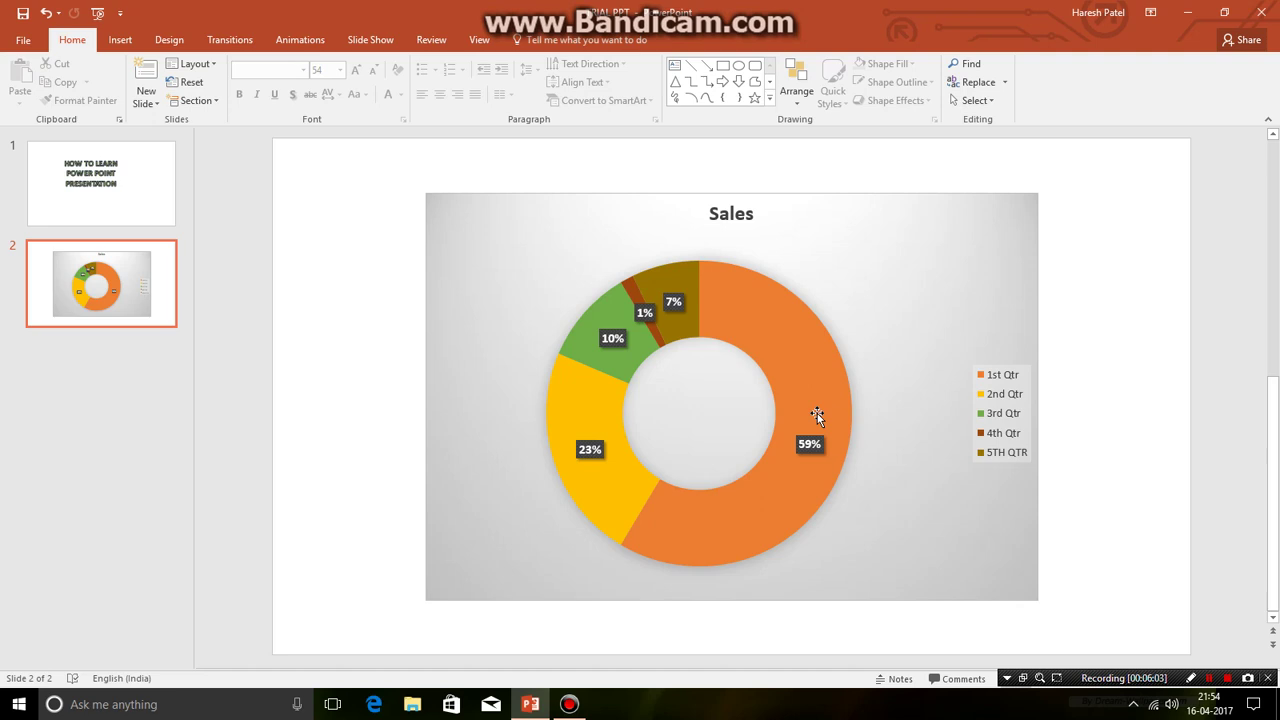
# Step: Add a blank third slide and insert a table of 8 columns by 8 rows on it
pyautogui.moveTo(817, 414)
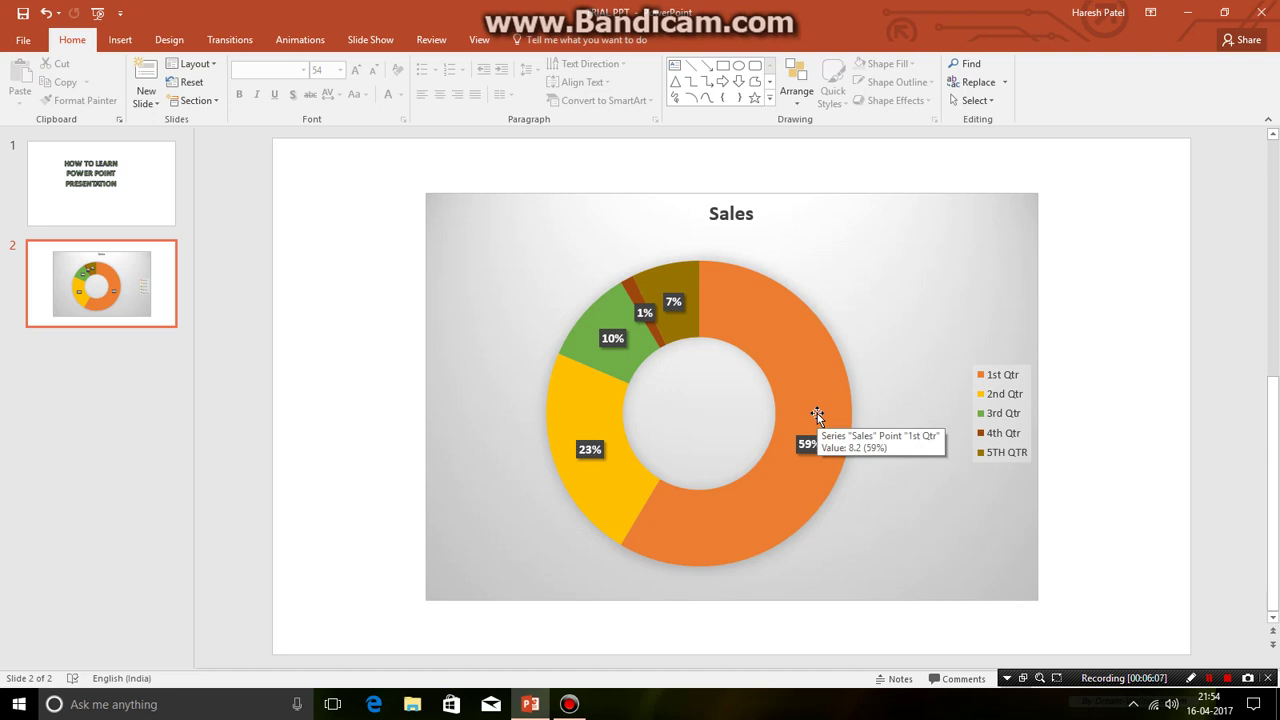
pyautogui.hotkey('ctrl', 'm')
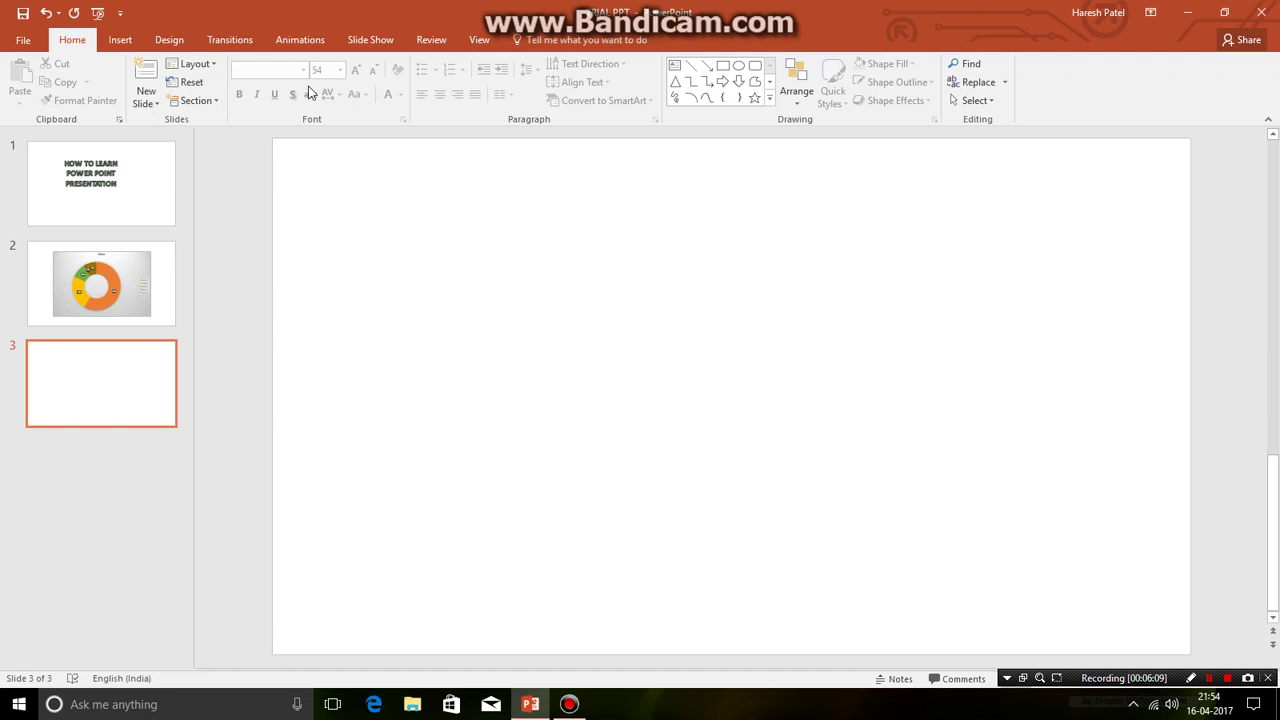
pyautogui.click(116, 38)
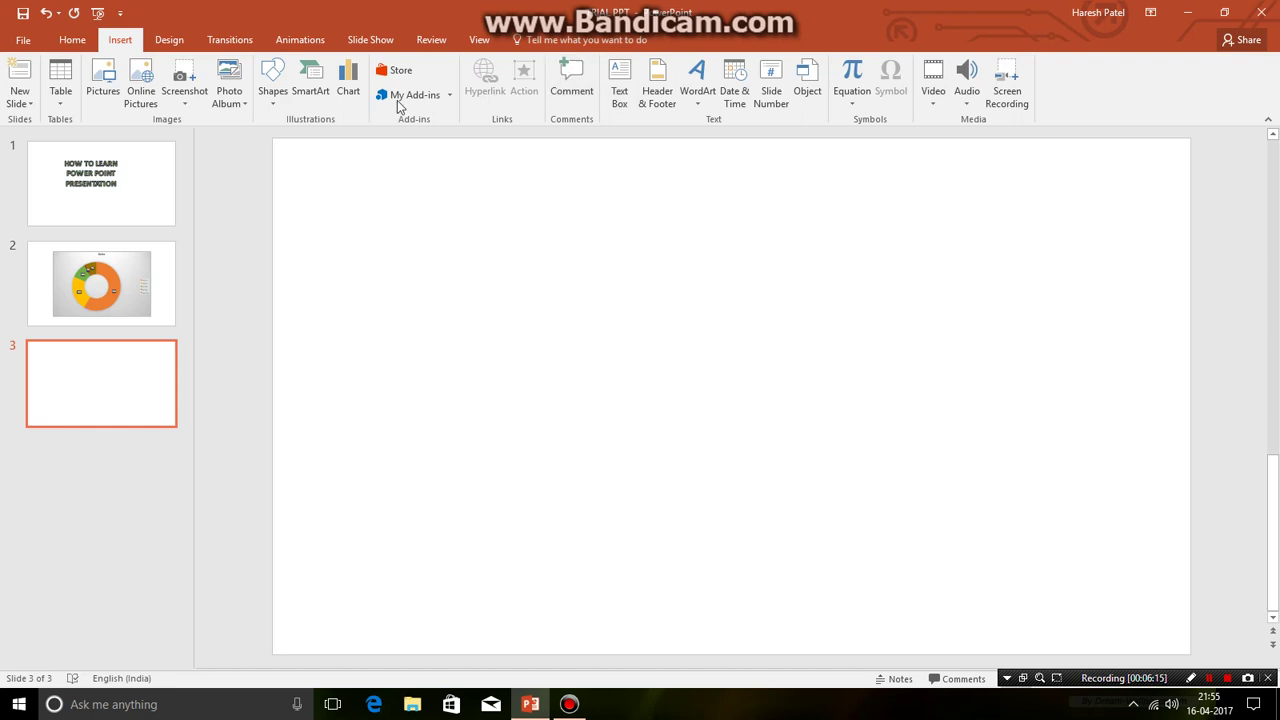
pyautogui.click(62, 90)
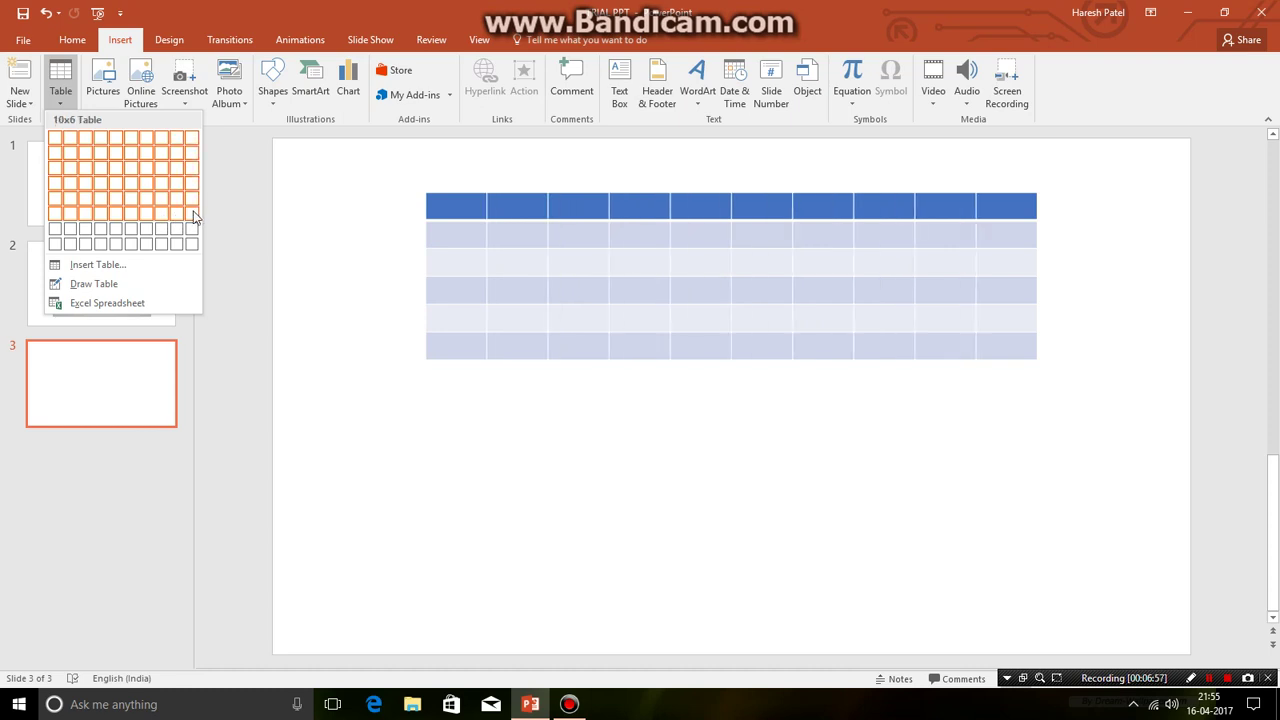
pyautogui.click(158, 247)
# Step: Enter "JVNJCM" in the table's first header cell, and "NMM" and "MNN" in the second and fourth columns of the third row
pyautogui.click(476, 214)
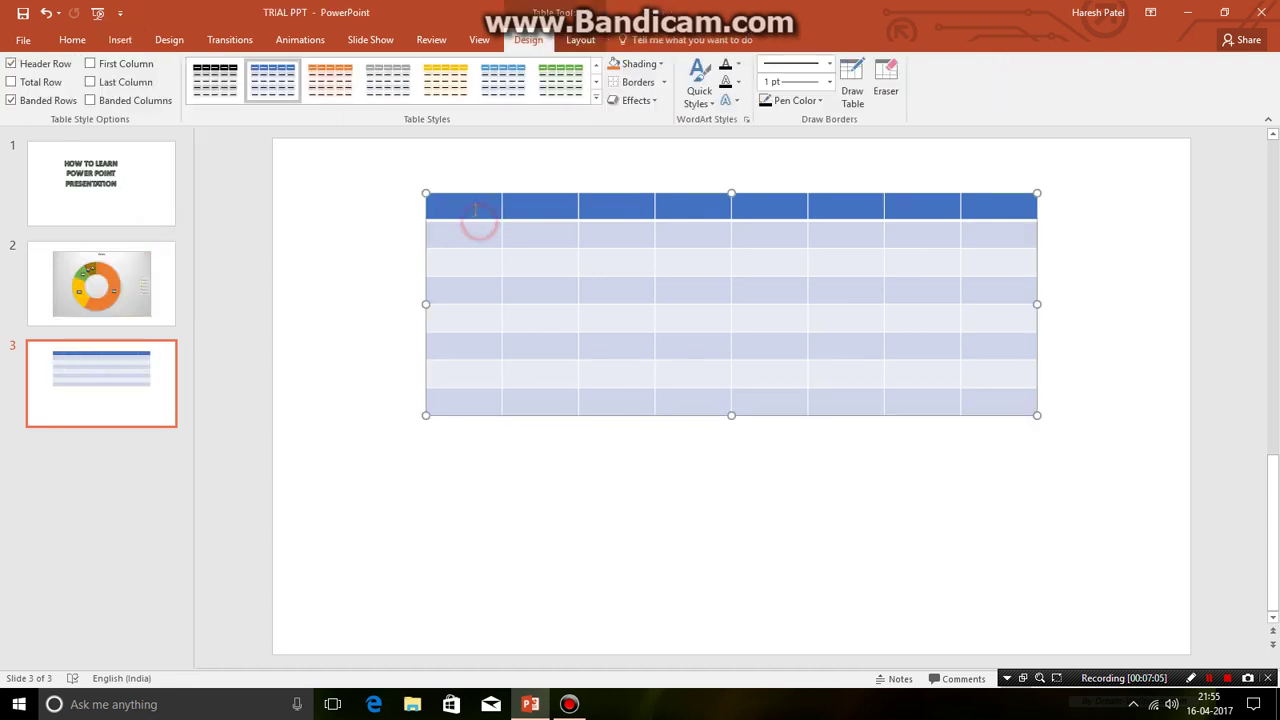
pyautogui.write('JVNJCM')
pyautogui.click(517, 257)
pyautogui.write('NMM')
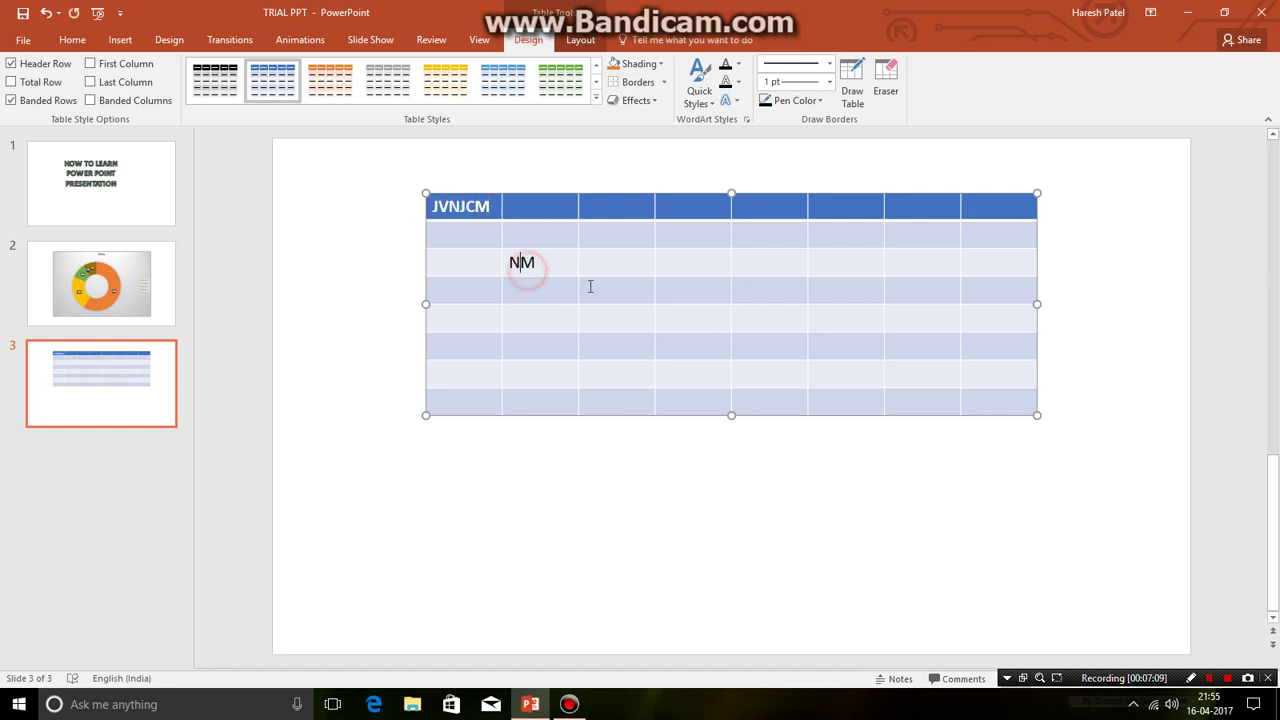
pyautogui.click(663, 266)
pyautogui.write('MN')
pyautogui.click(667, 337)
pyautogui.write('N')
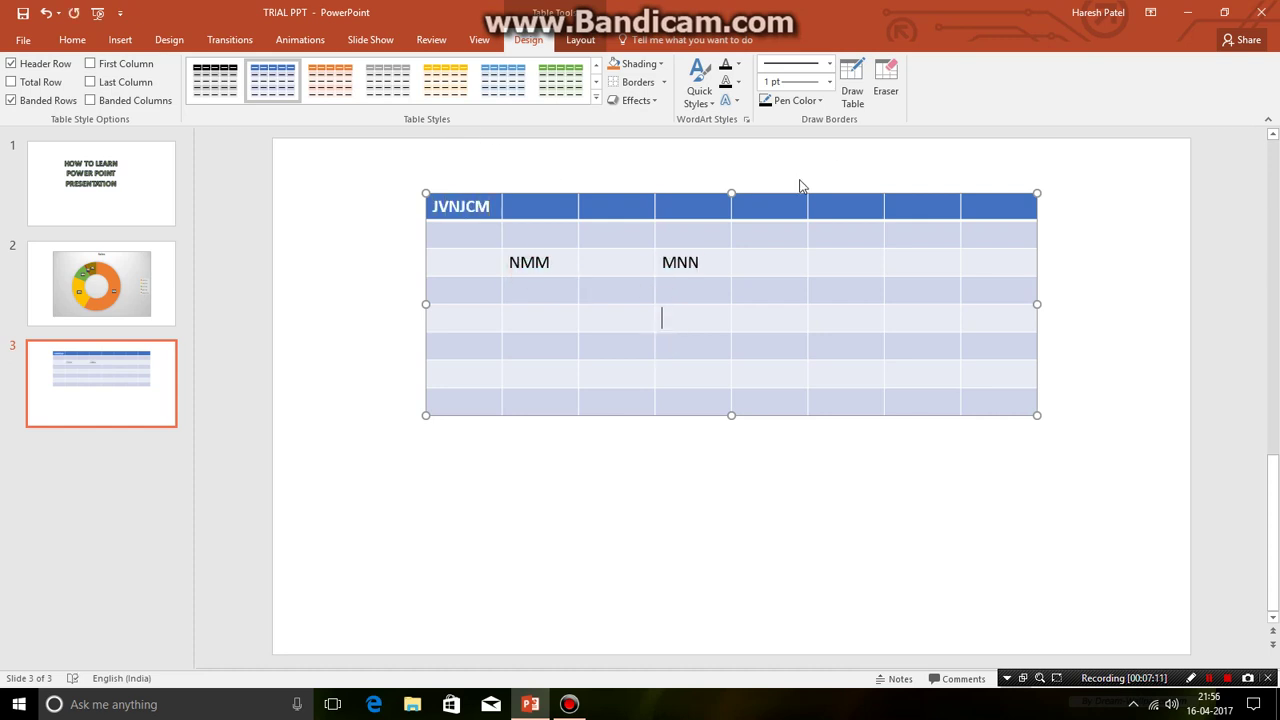
# Step: Try the black and orange medium styles on the table, and apply the green one with banded rows
pyautogui.click(213, 85)
pyautogui.click(325, 82)
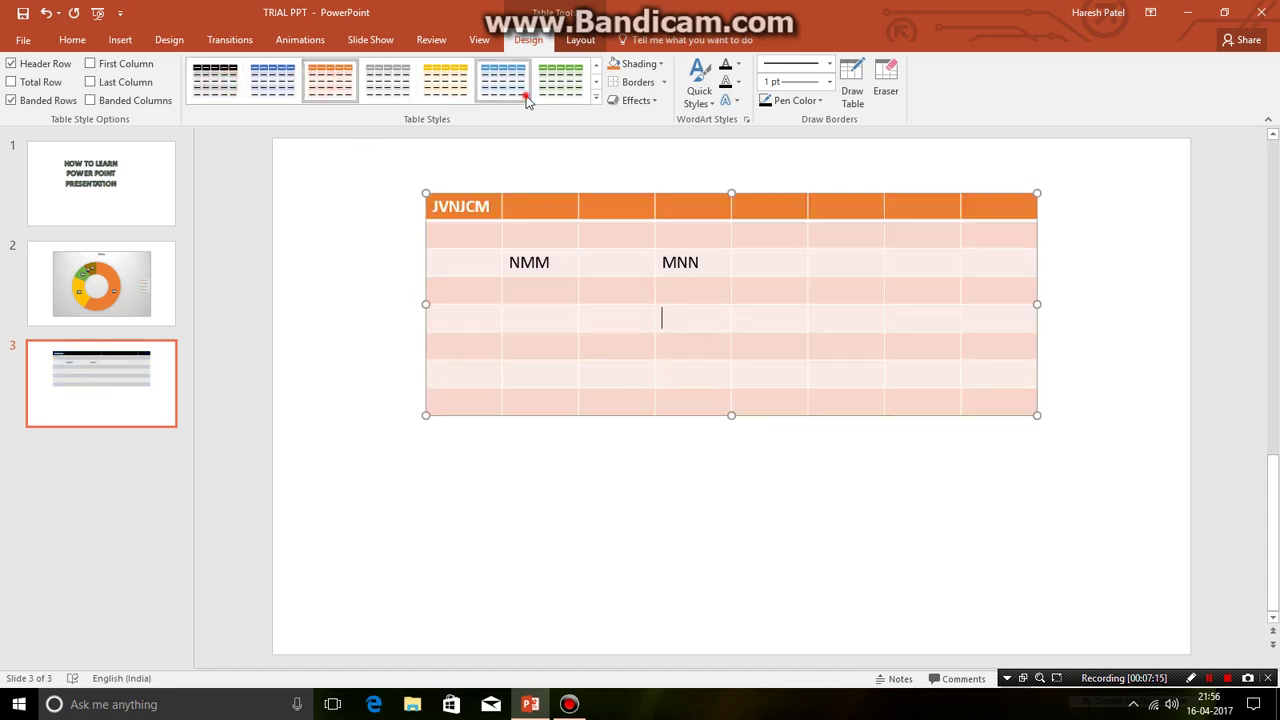
pyautogui.click(578, 88)
# Step: Give the table an outer shadow offset to the top and the middle reflection variation from the first row
pyautogui.click(650, 100)
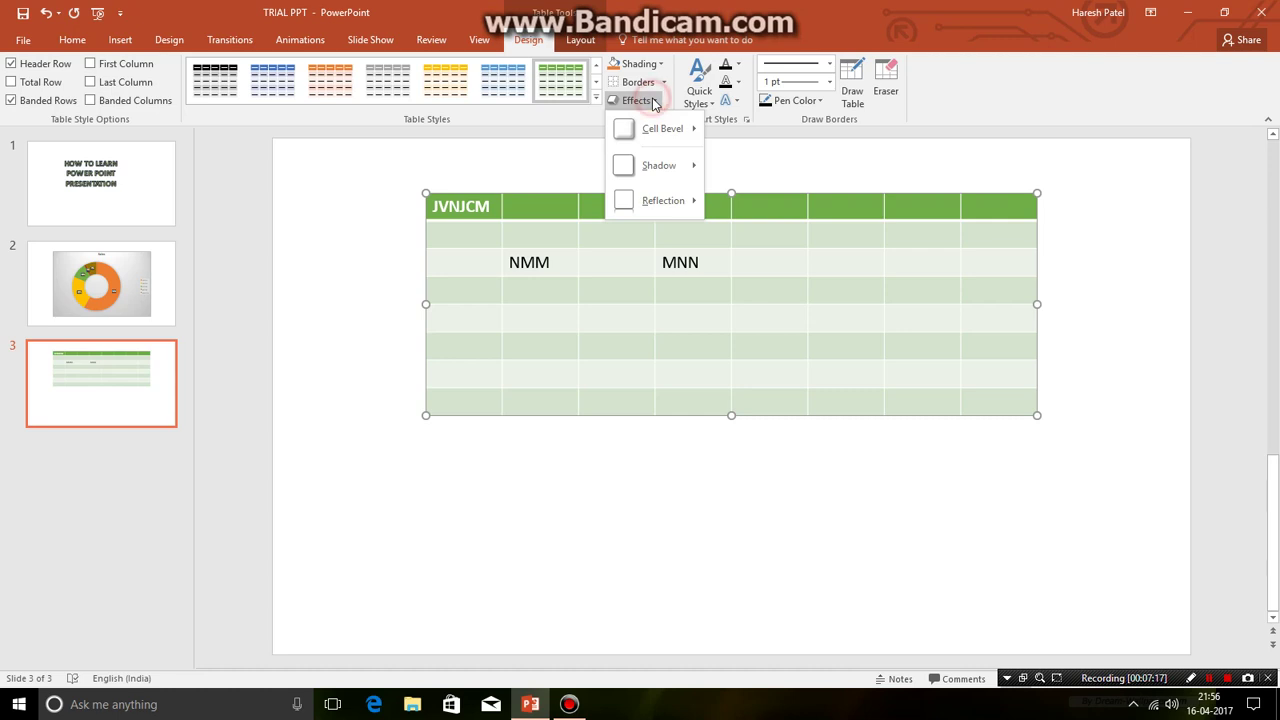
pyautogui.moveTo(660, 167)
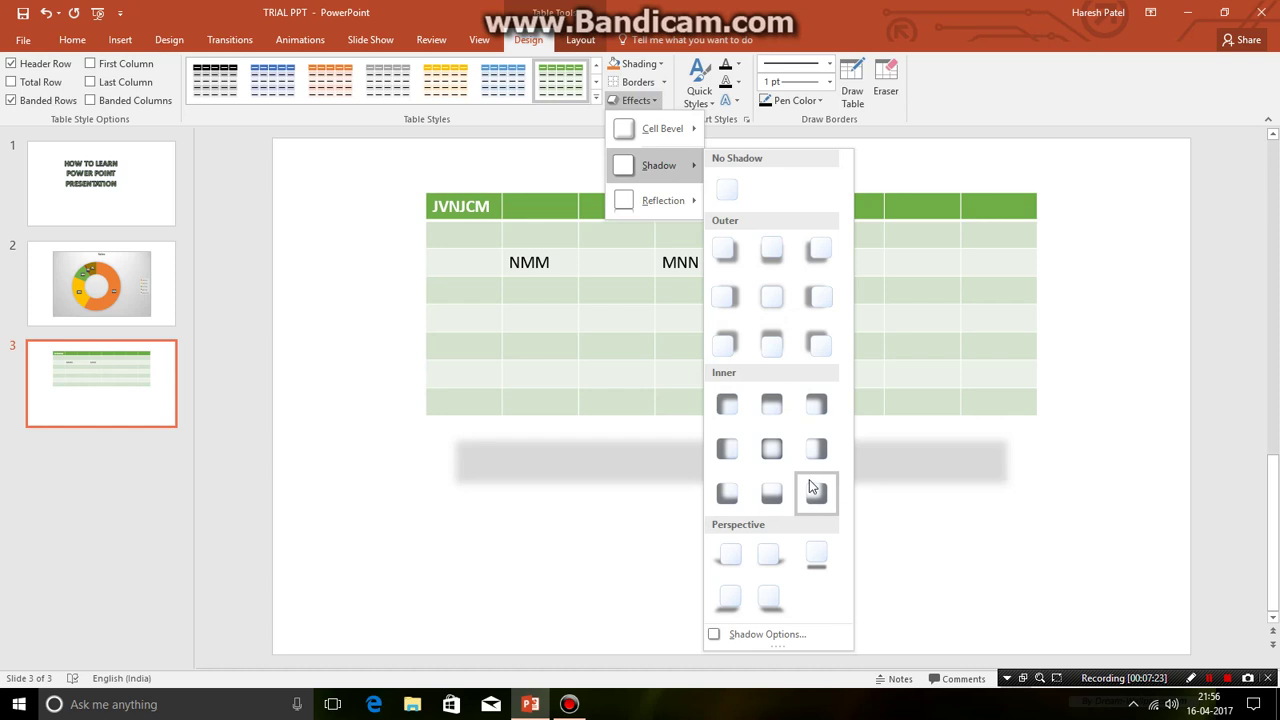
pyautogui.click(772, 343)
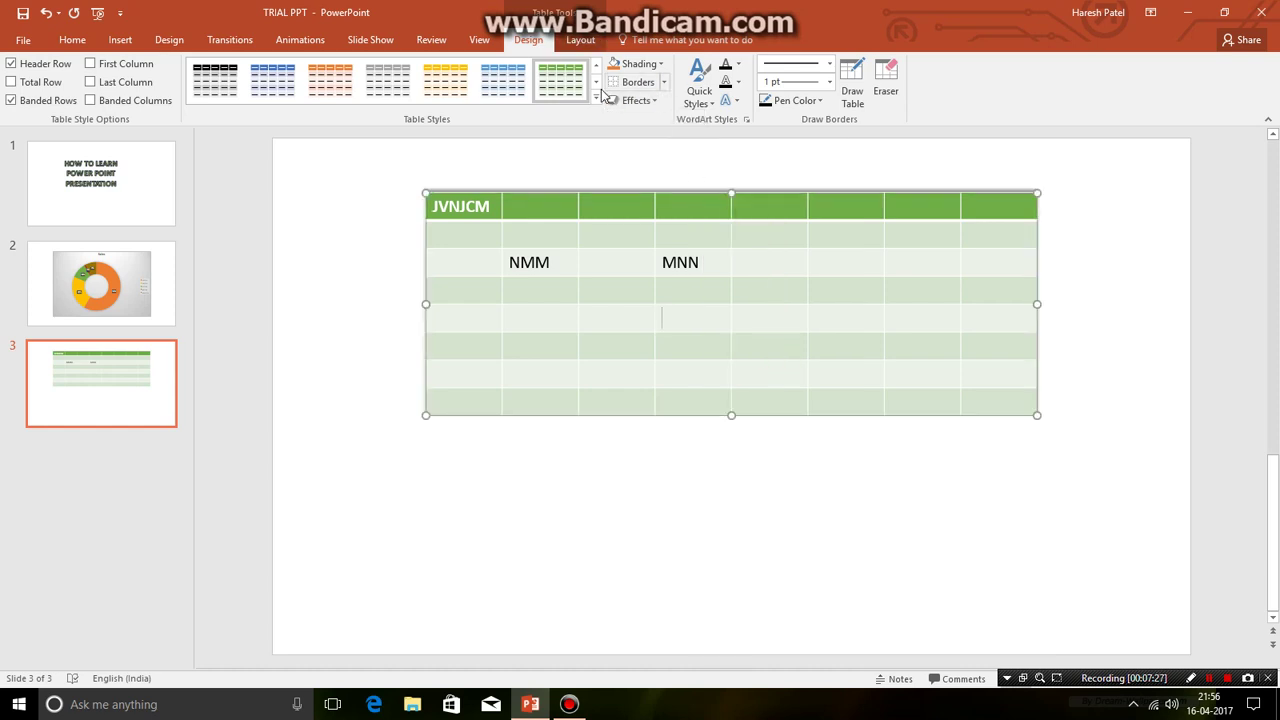
pyautogui.click(630, 101)
pyautogui.moveTo(680, 200)
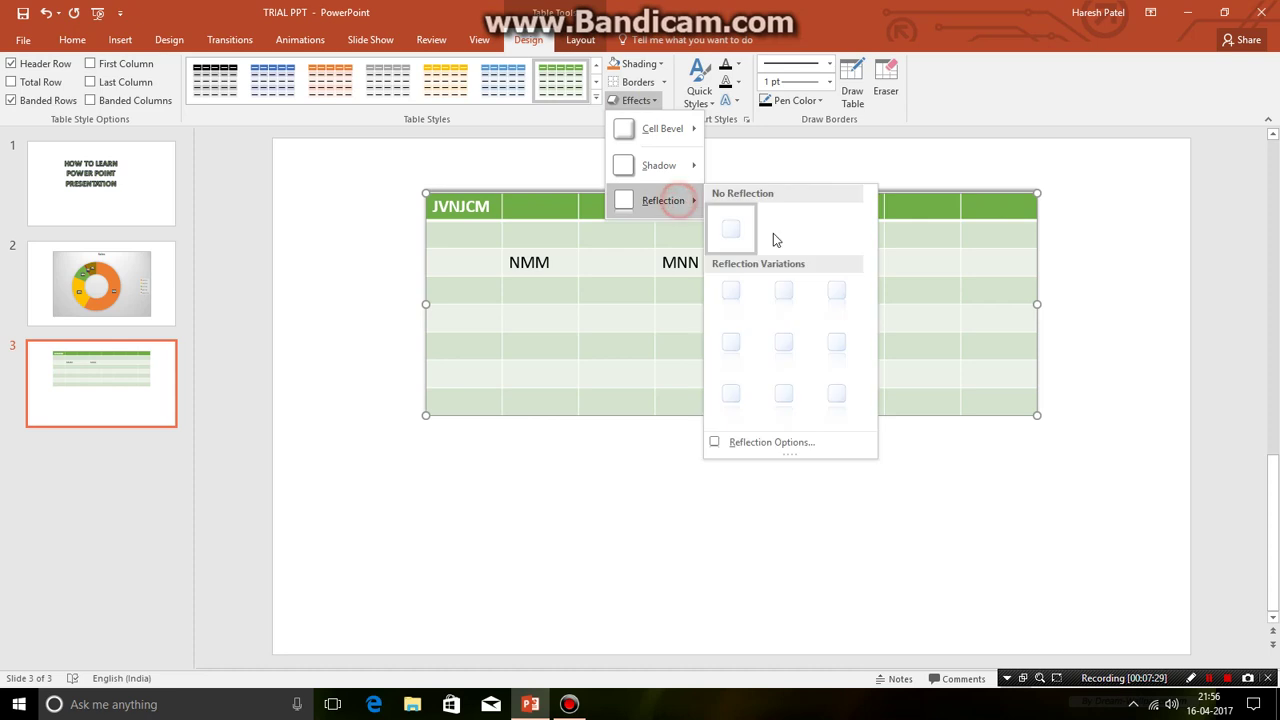
pyautogui.click(780, 295)
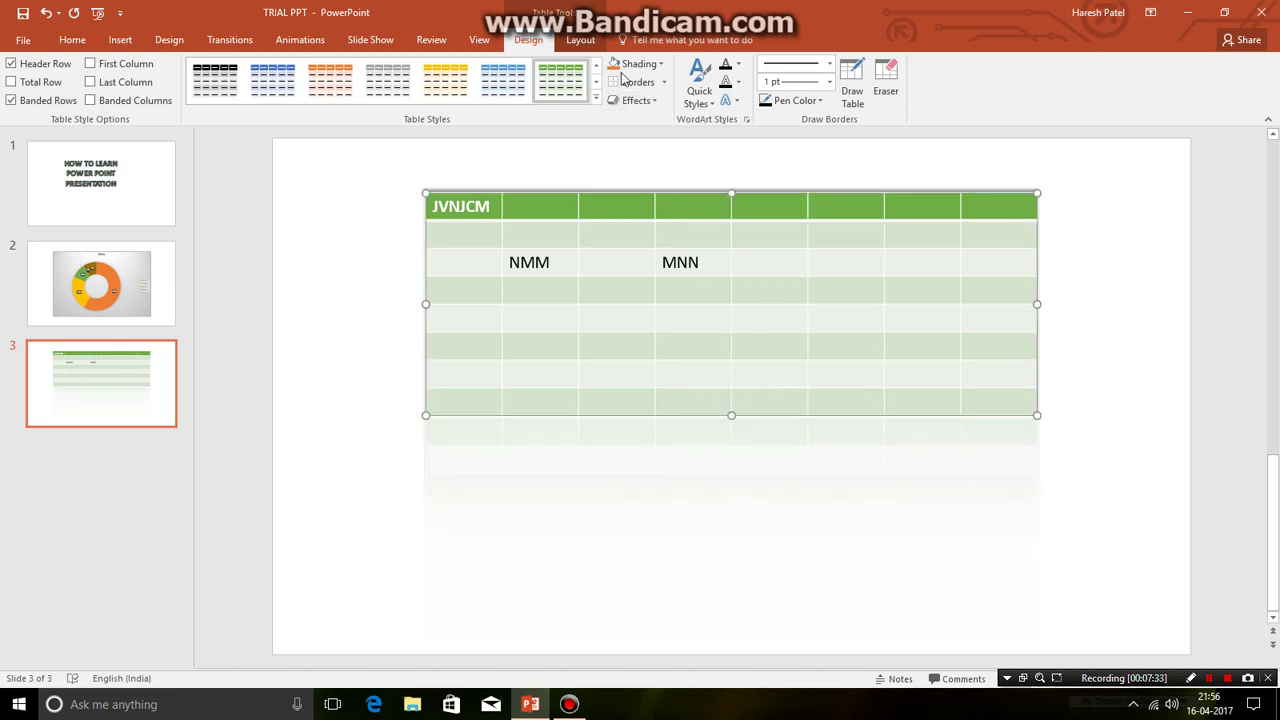
# Step: Apply all borders to the cell in the table's fifth row, fourth column
pyautogui.click(652, 88)
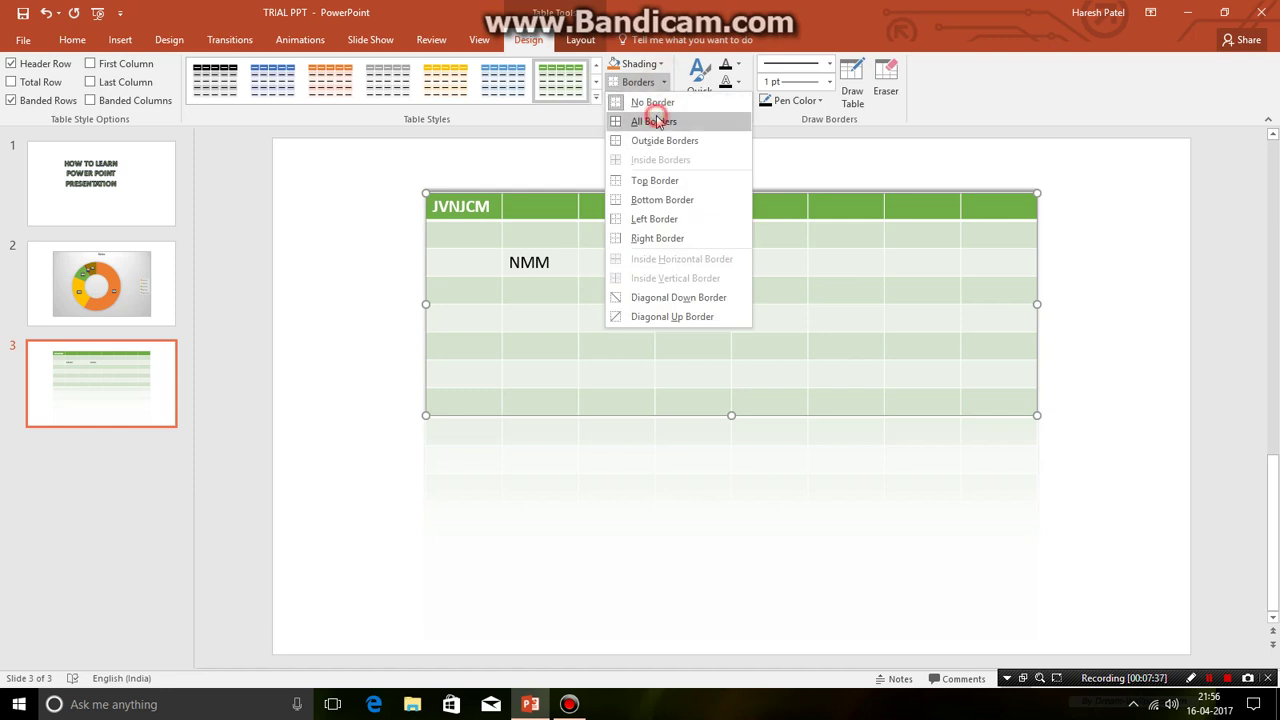
pyautogui.click(650, 121)
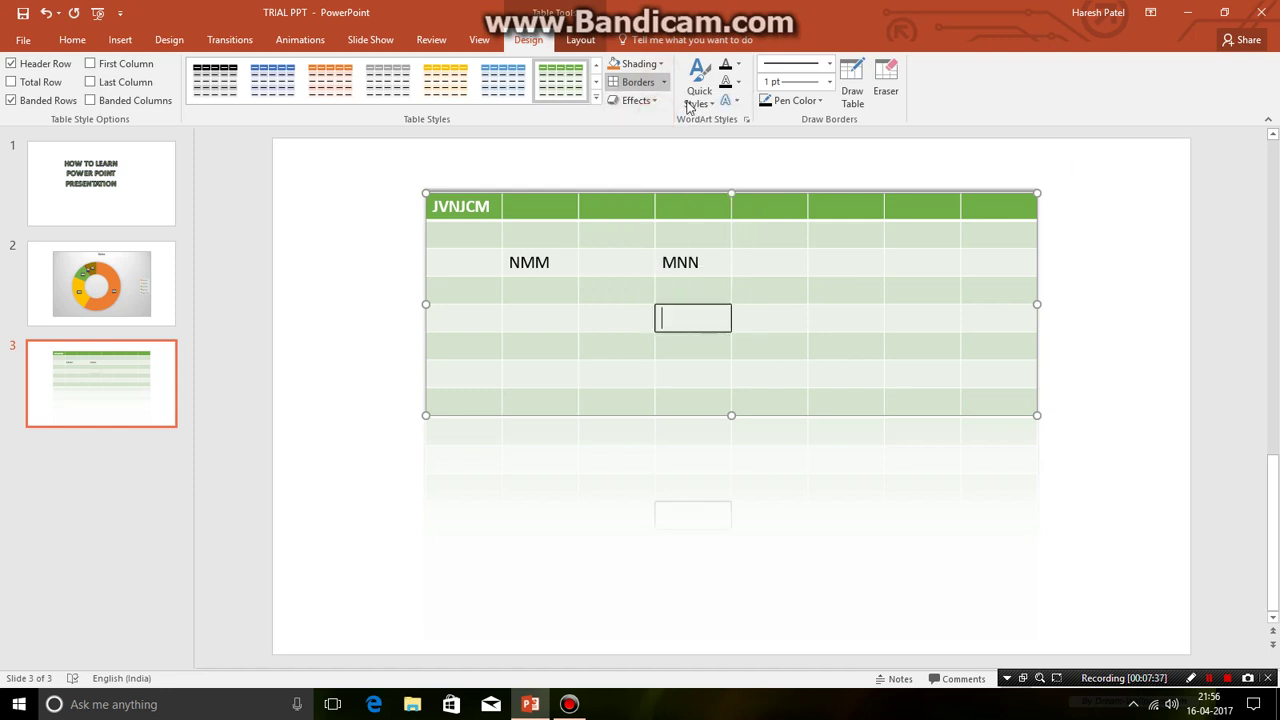
pyautogui.click(737, 84)
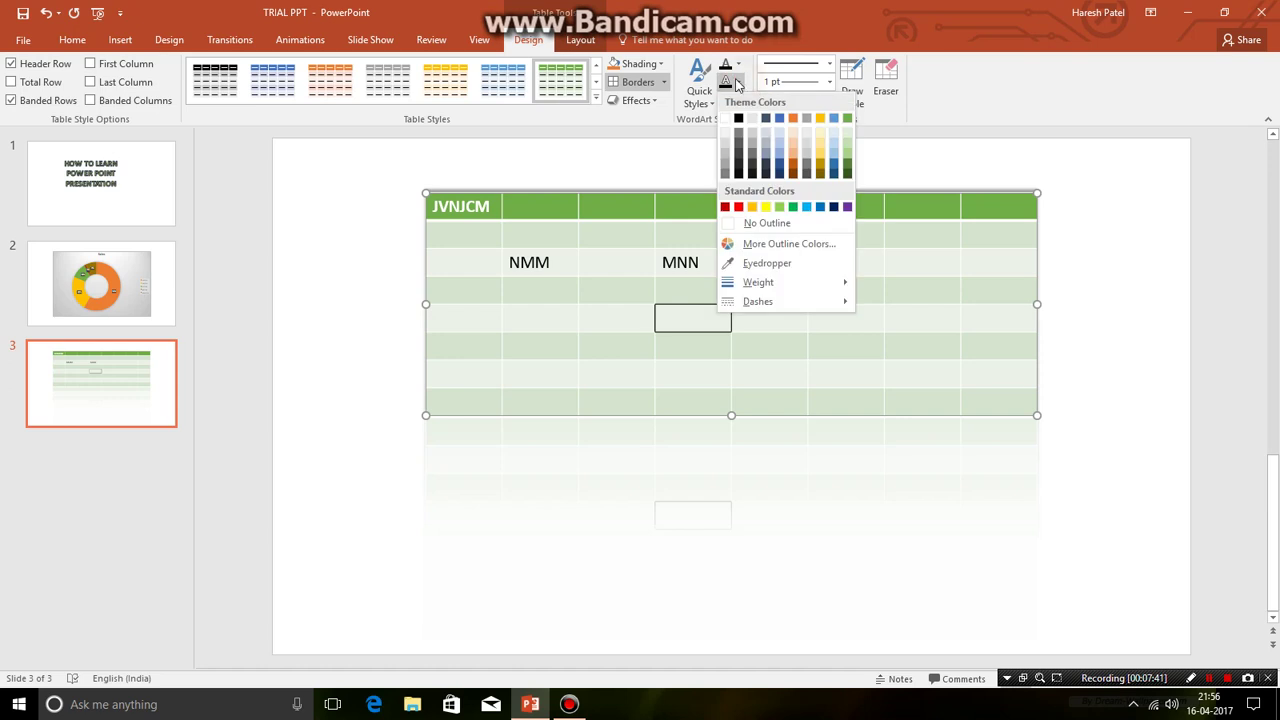
pyautogui.click(640, 140)
# Step: Try dark blue-gray shading on the bordered cell, replace it with standard yellow, and enter "MY NAME" in the cell
pyautogui.click(662, 64)
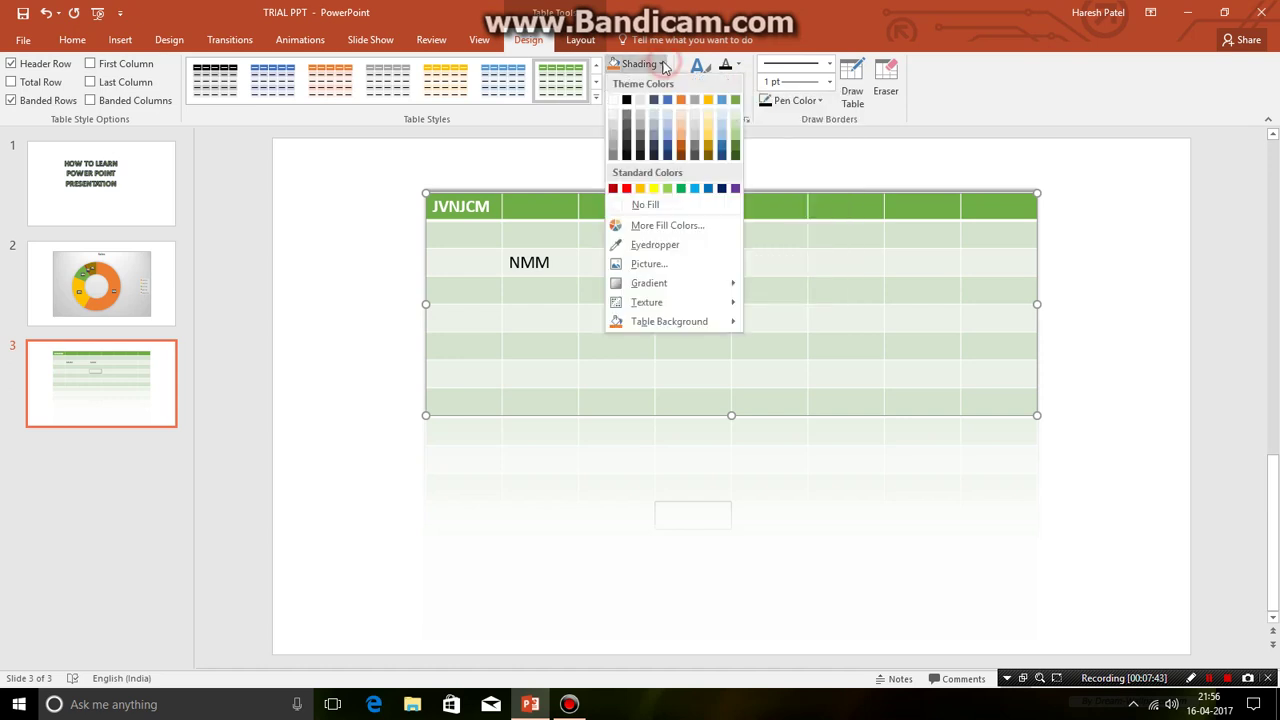
pyautogui.click(654, 152)
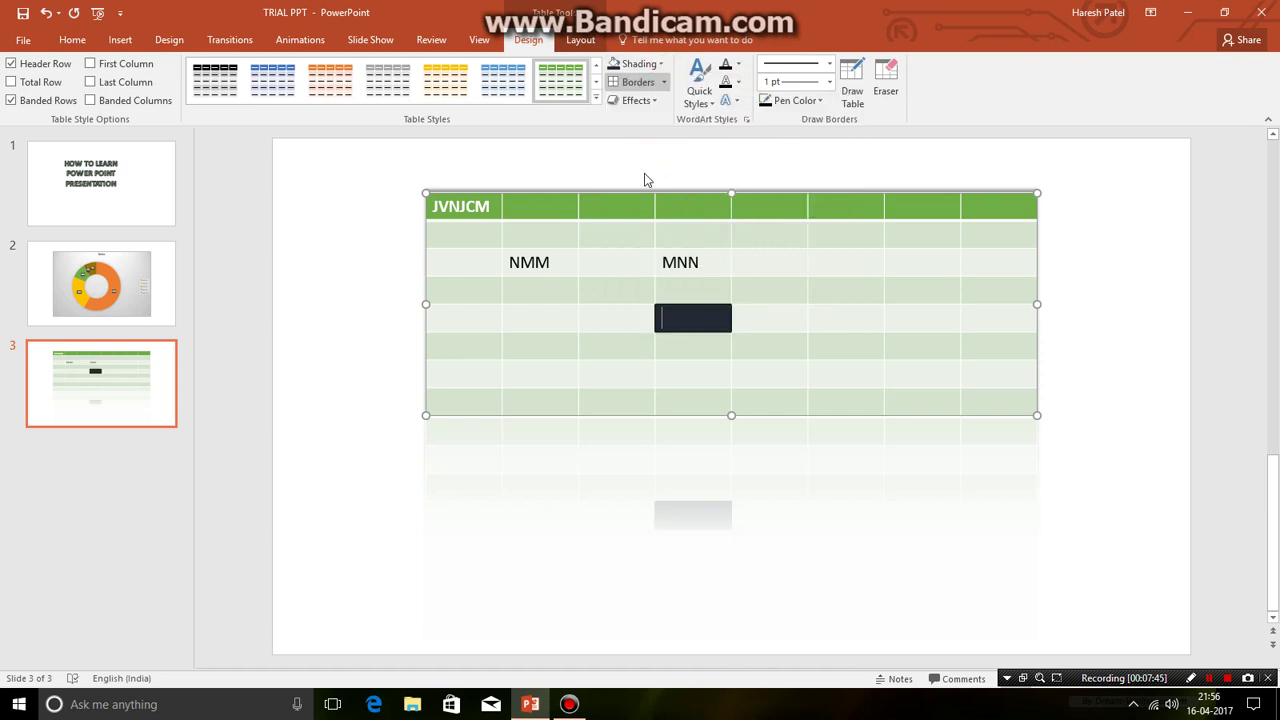
pyautogui.click(660, 64)
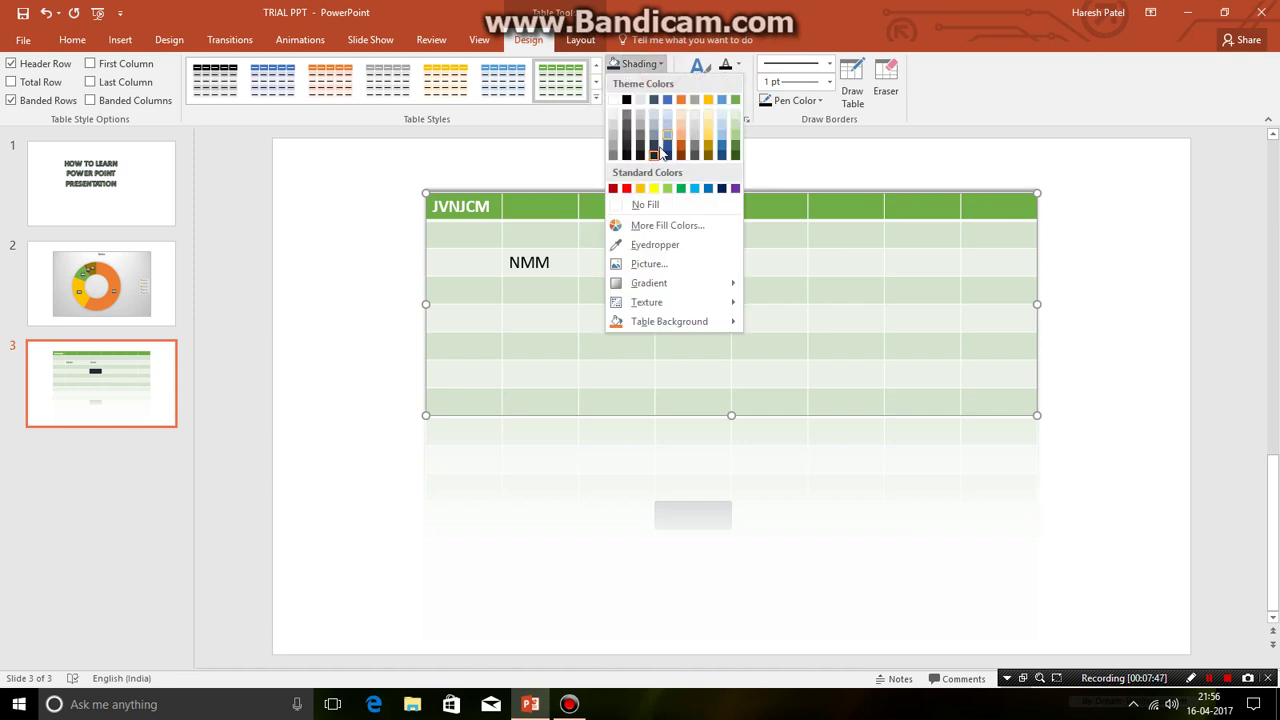
pyautogui.click(655, 189)
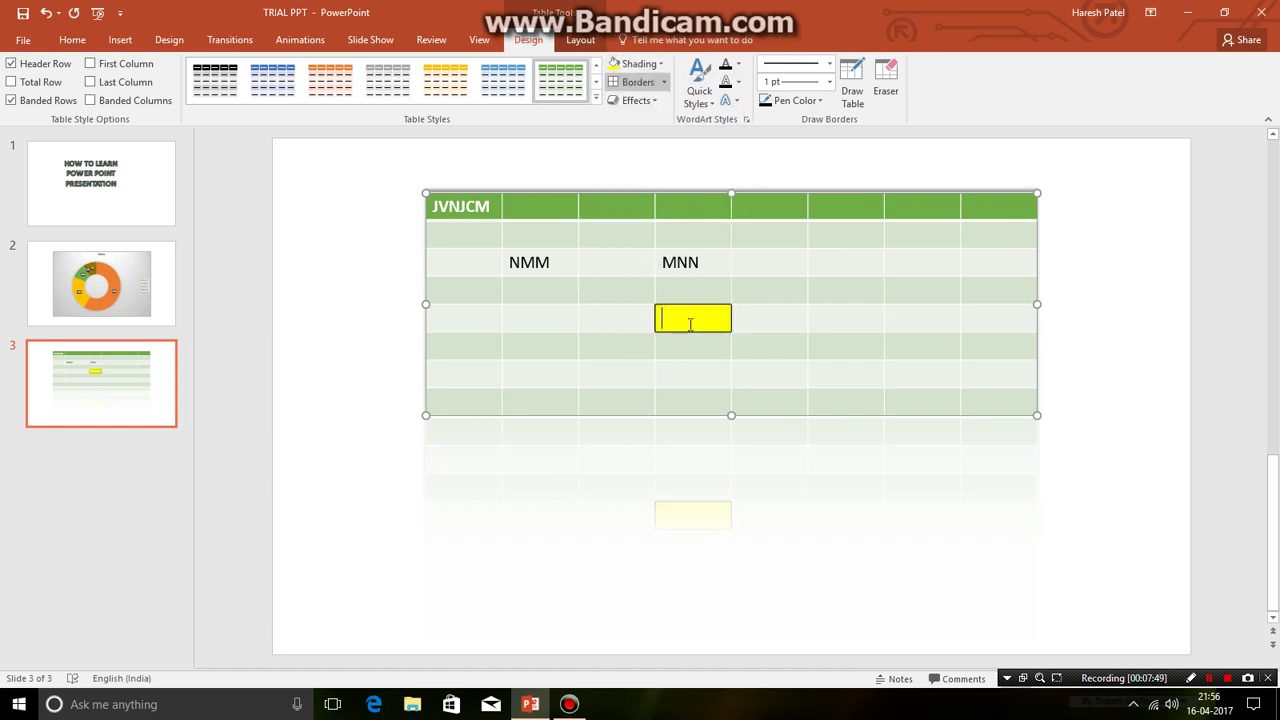
pyautogui.write('MY NAME')
pyautogui.click(804, 337)
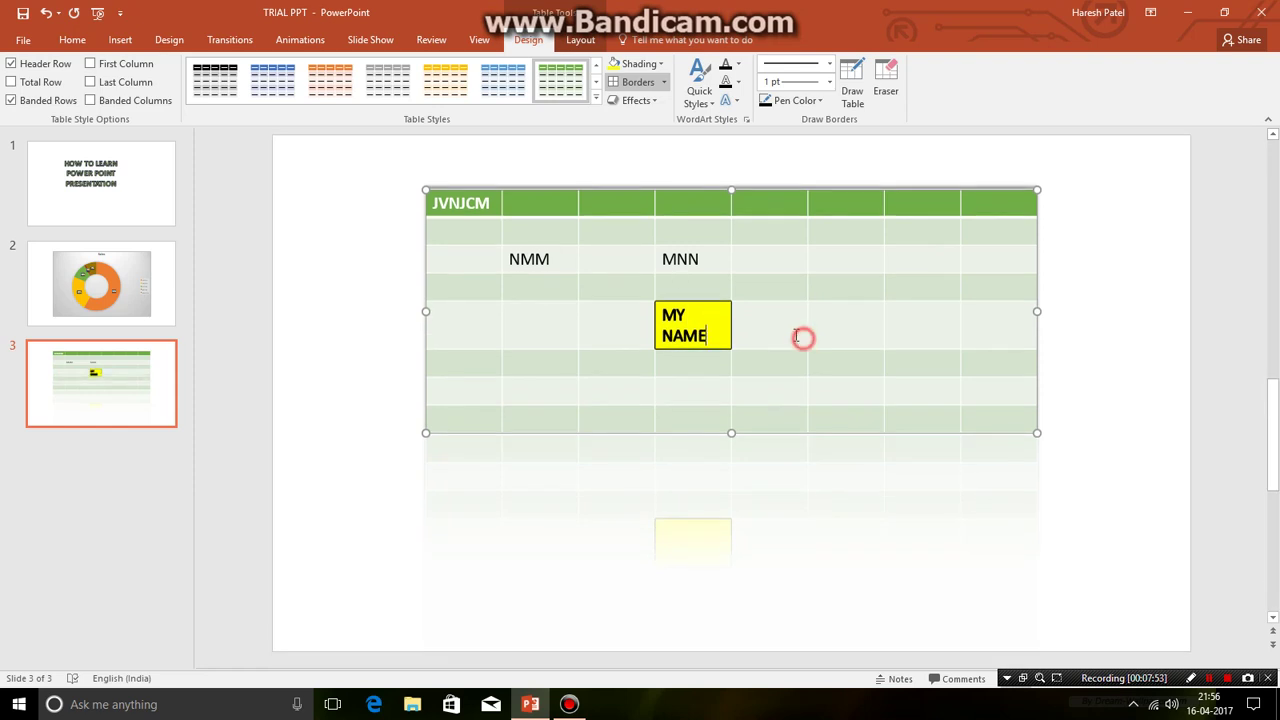
# Step: Add a blank fourth slide after the table slide
pyautogui.click(499, 348)
pyautogui.hotkey('ctrl', 'm')
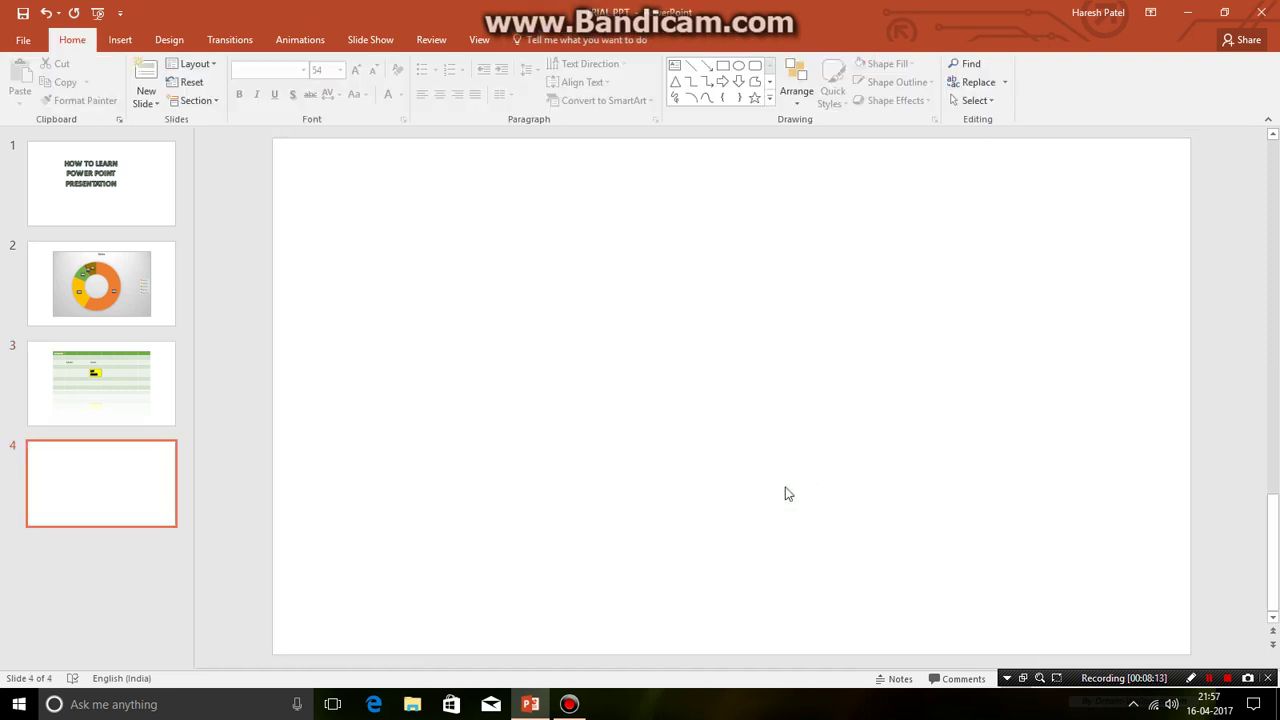
pyautogui.click(133, 39)
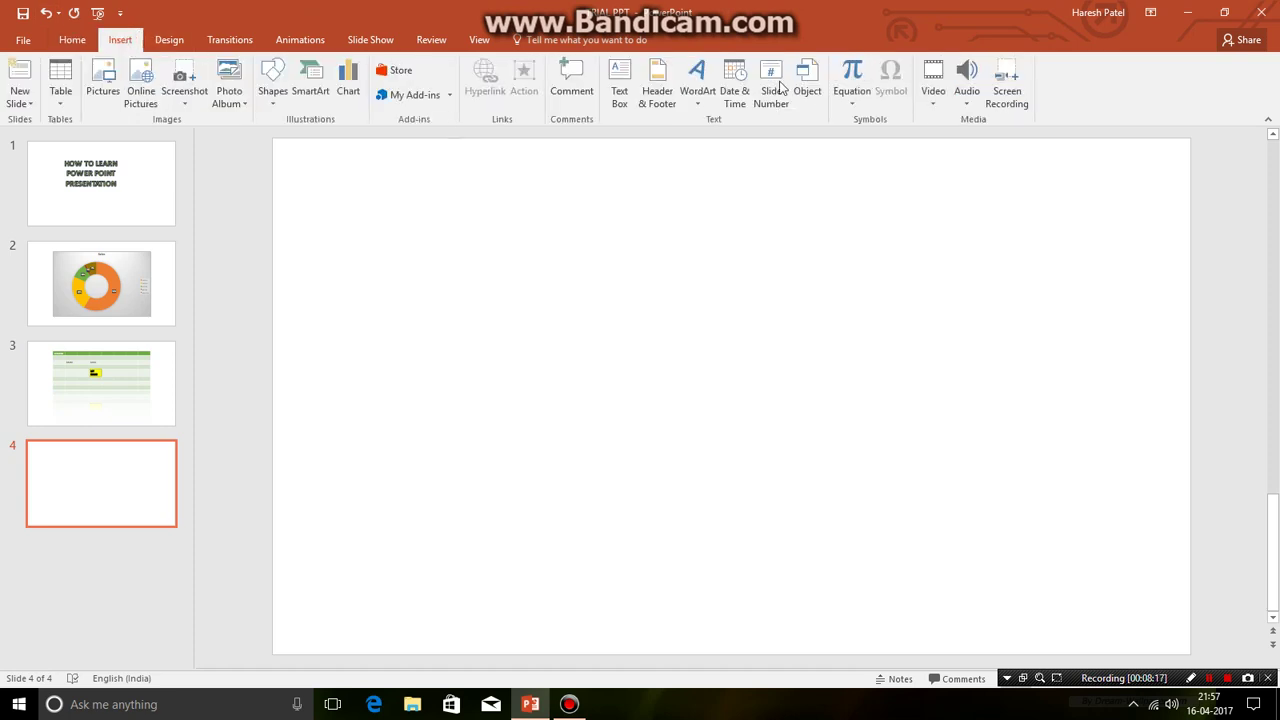
pyautogui.click(272, 86)
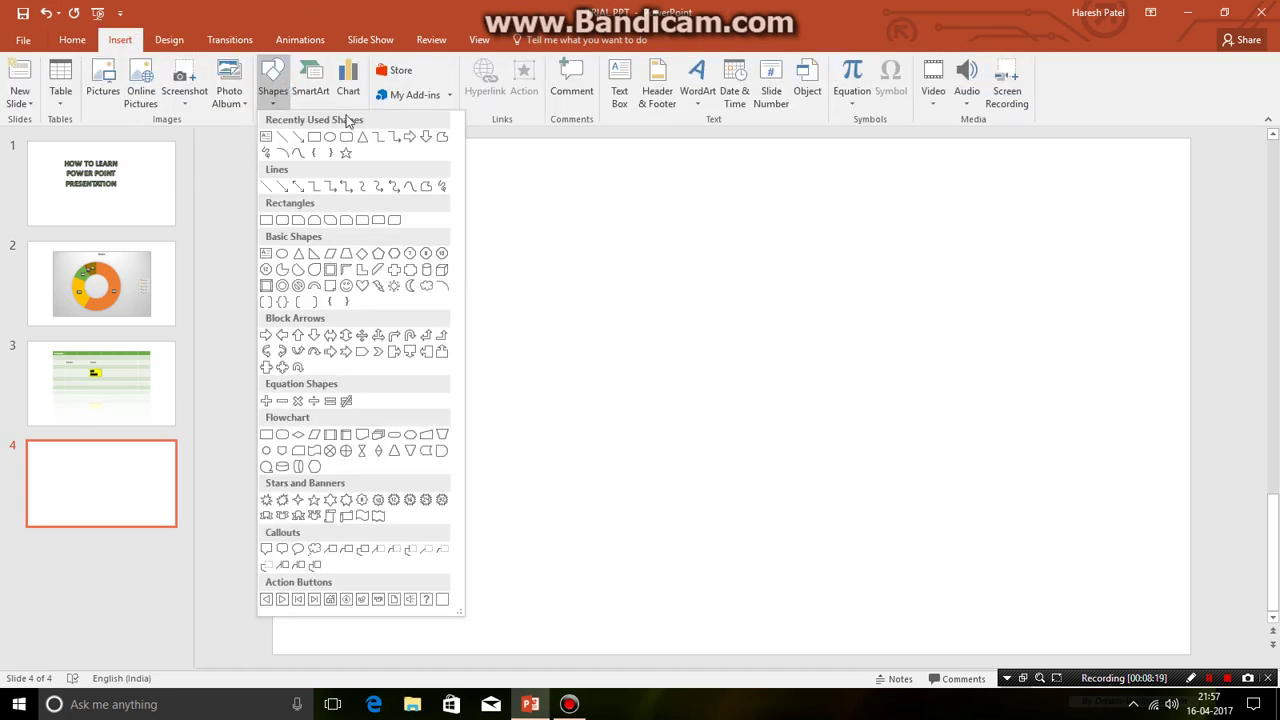
pyautogui.click(670, 254)
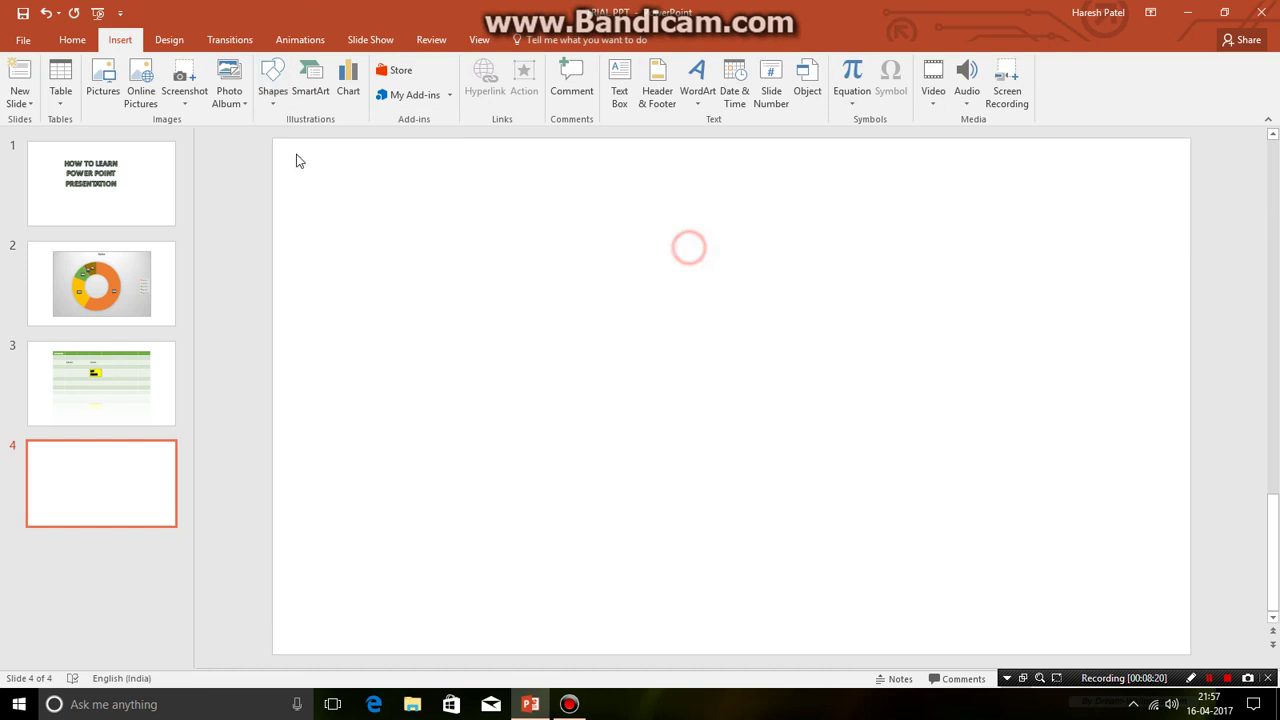
pyautogui.click(278, 86)
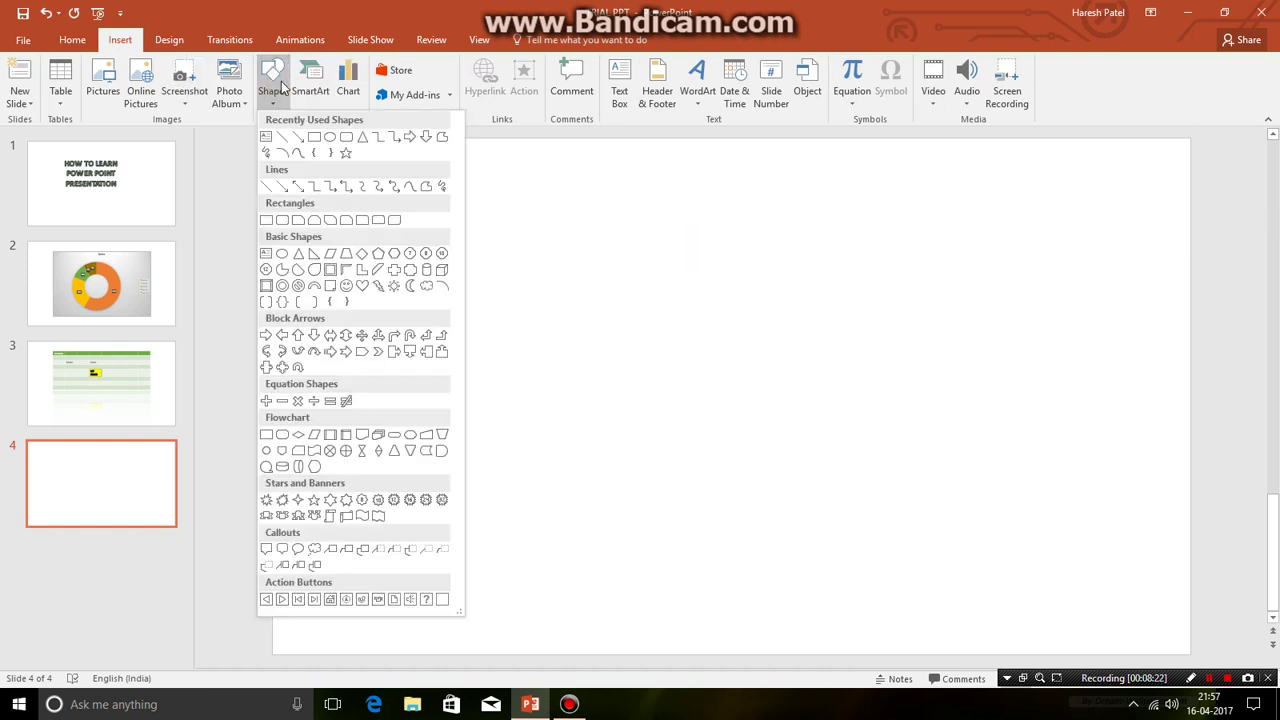
pyautogui.click(693, 372)
pyautogui.scroll(3, 769, 288)
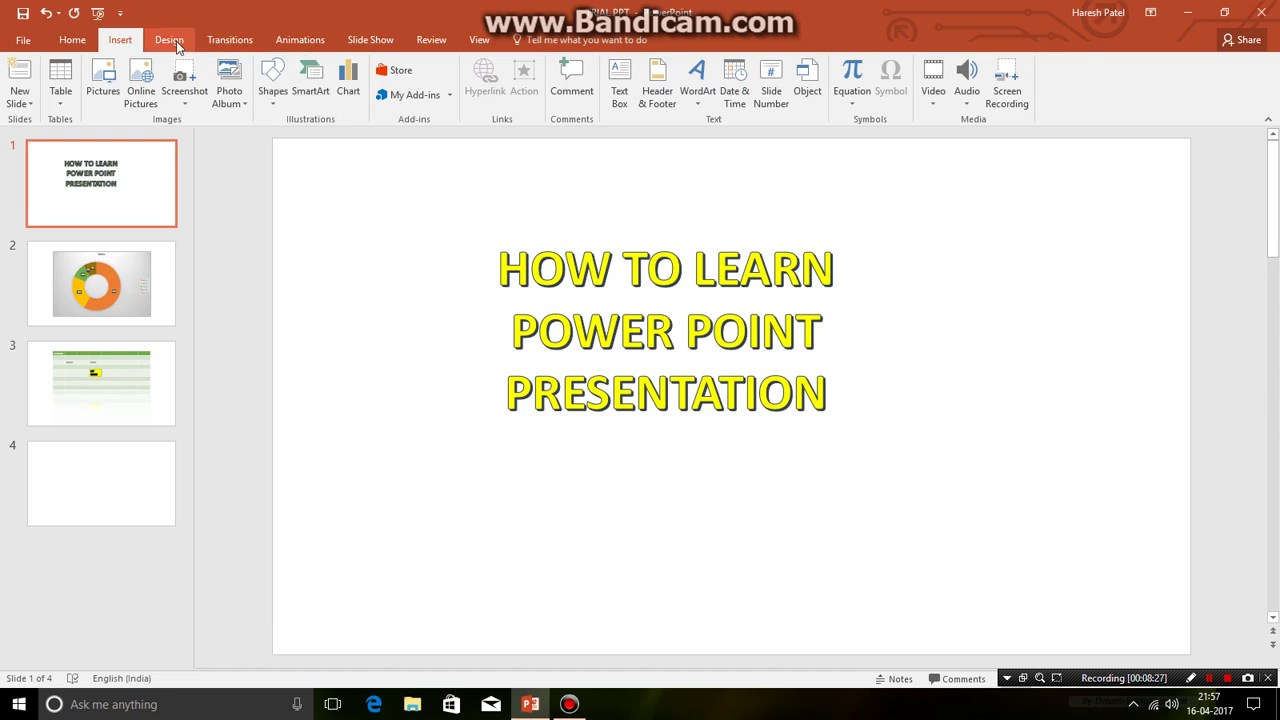
pyautogui.click(72, 39)
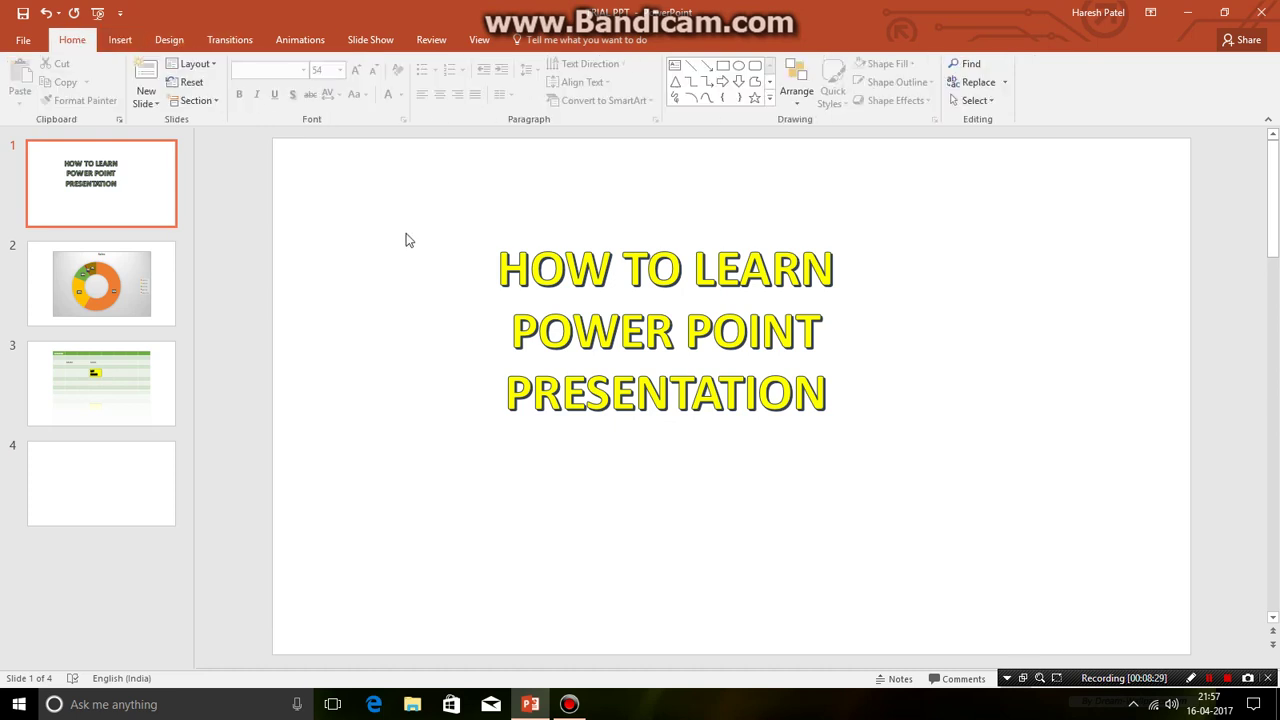
pyautogui.click(169, 39)
pyautogui.scroll(-2, 728, 315)
pyautogui.scroll(-1, 725, 315)
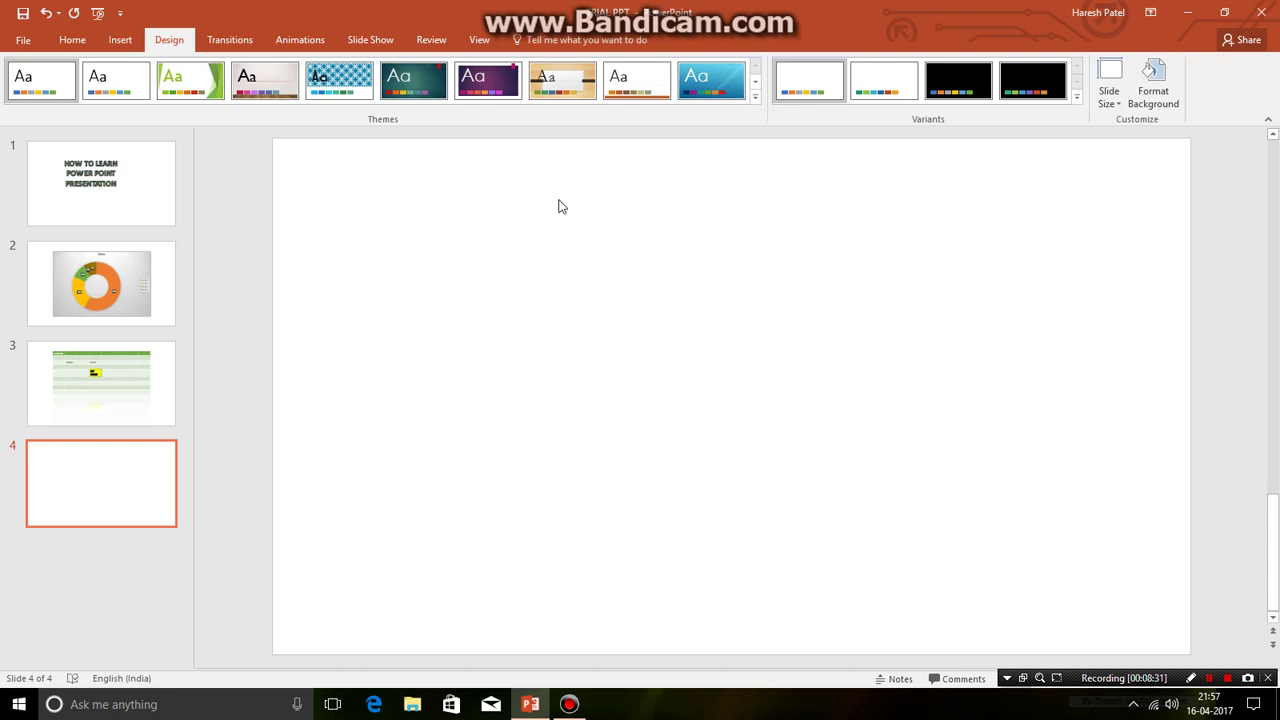
pyautogui.scroll(3, 430, 245)
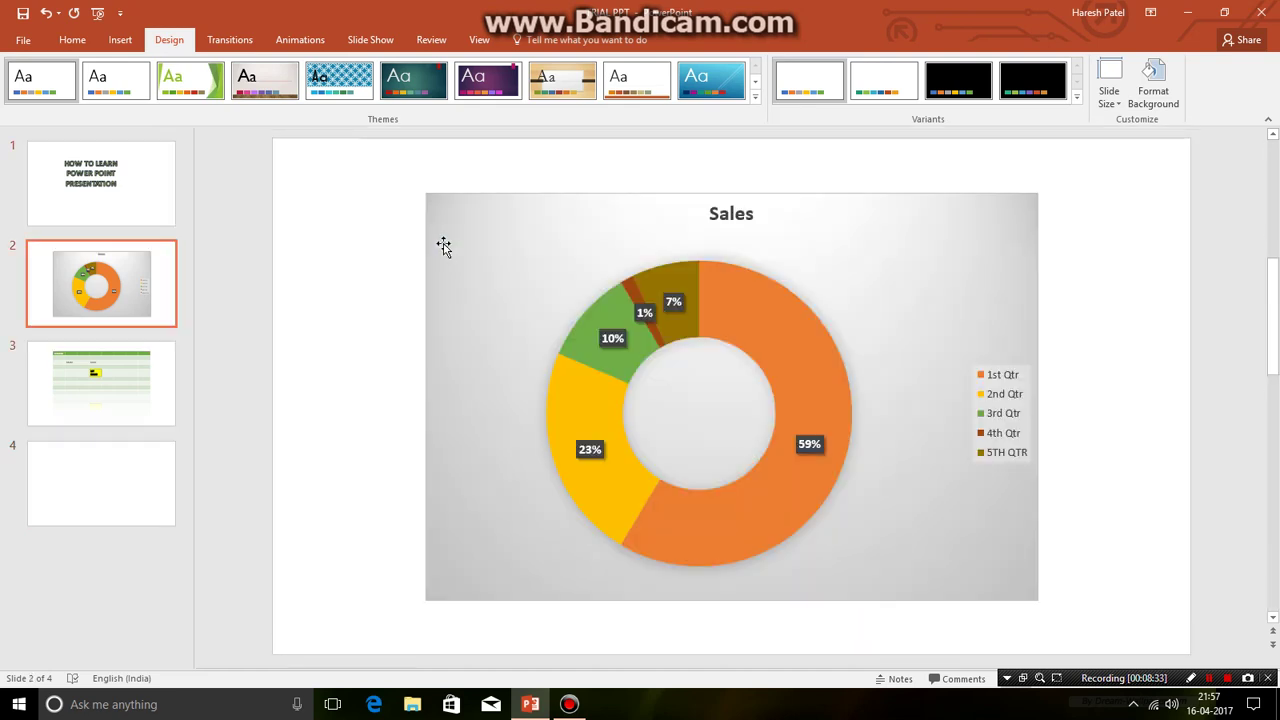
# Step: Draw a beginning action button about 4.67 cm wide and 3.13 cm high below the slide 1 title, hyperlinked to First Slide
pyautogui.click(124, 40)
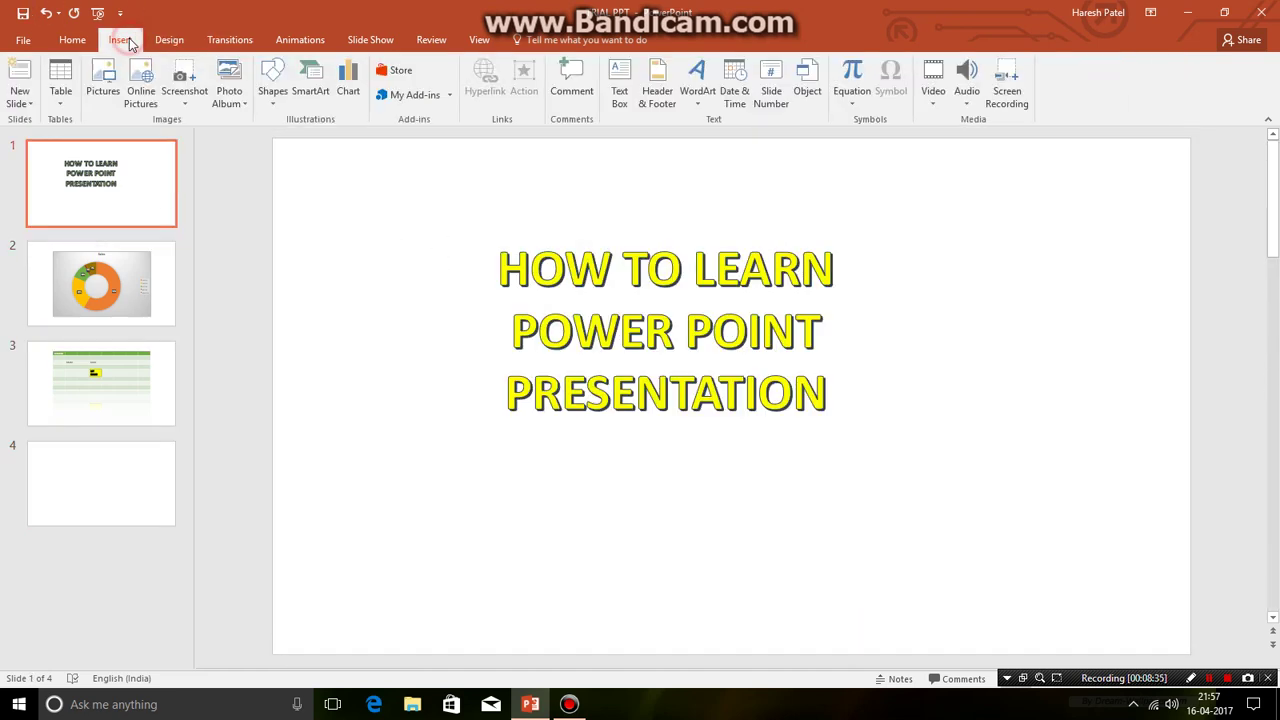
pyautogui.click(274, 93)
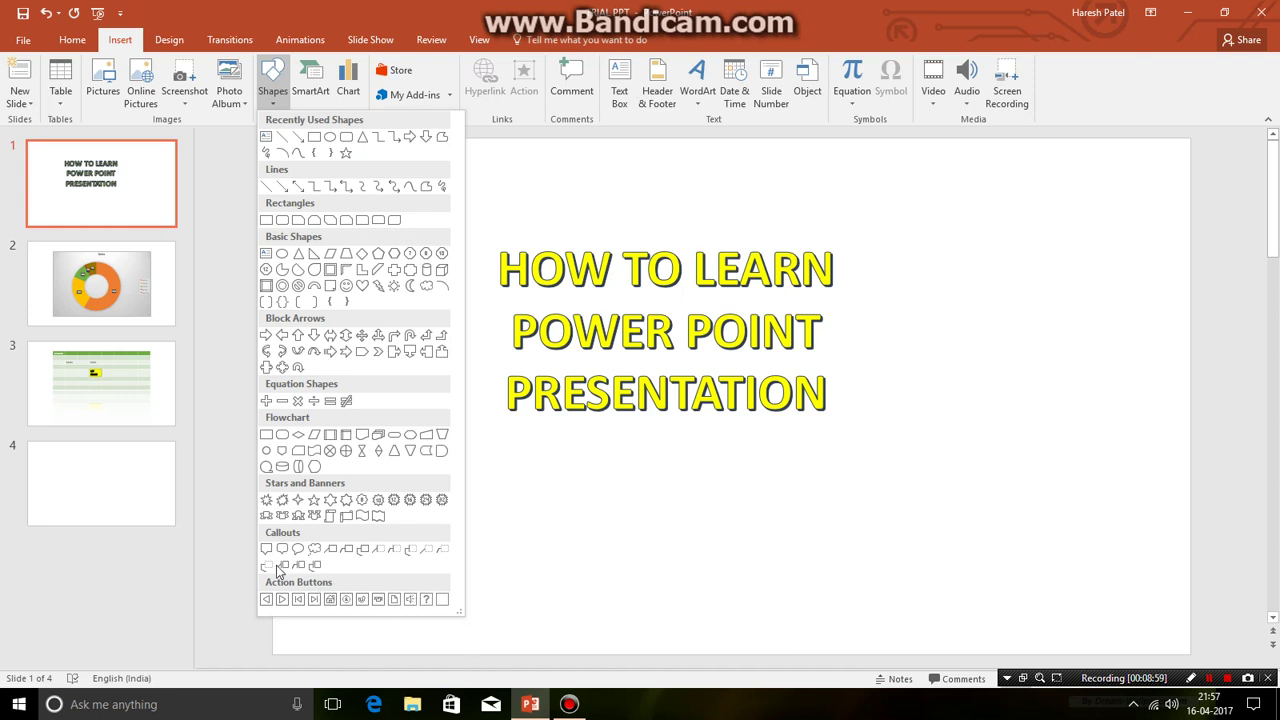
pyautogui.click(298, 599)
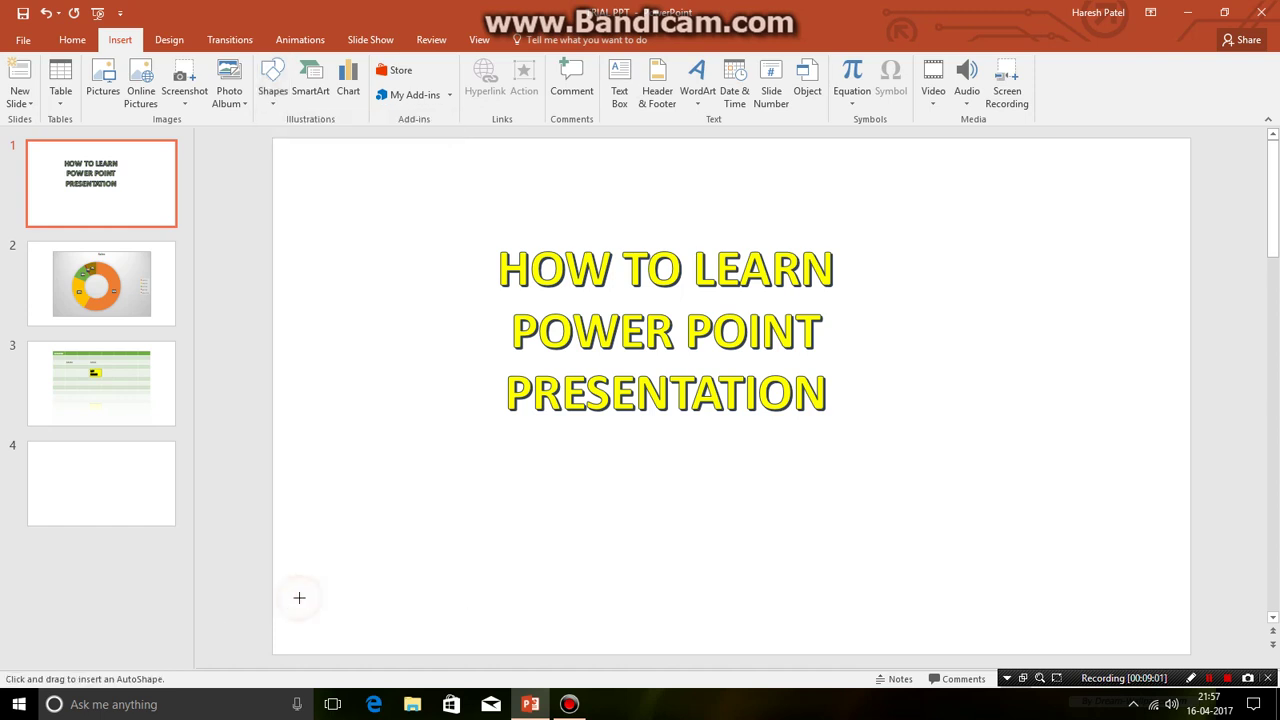
pyautogui.moveTo(628, 546); pyautogui.dragTo(757, 629)
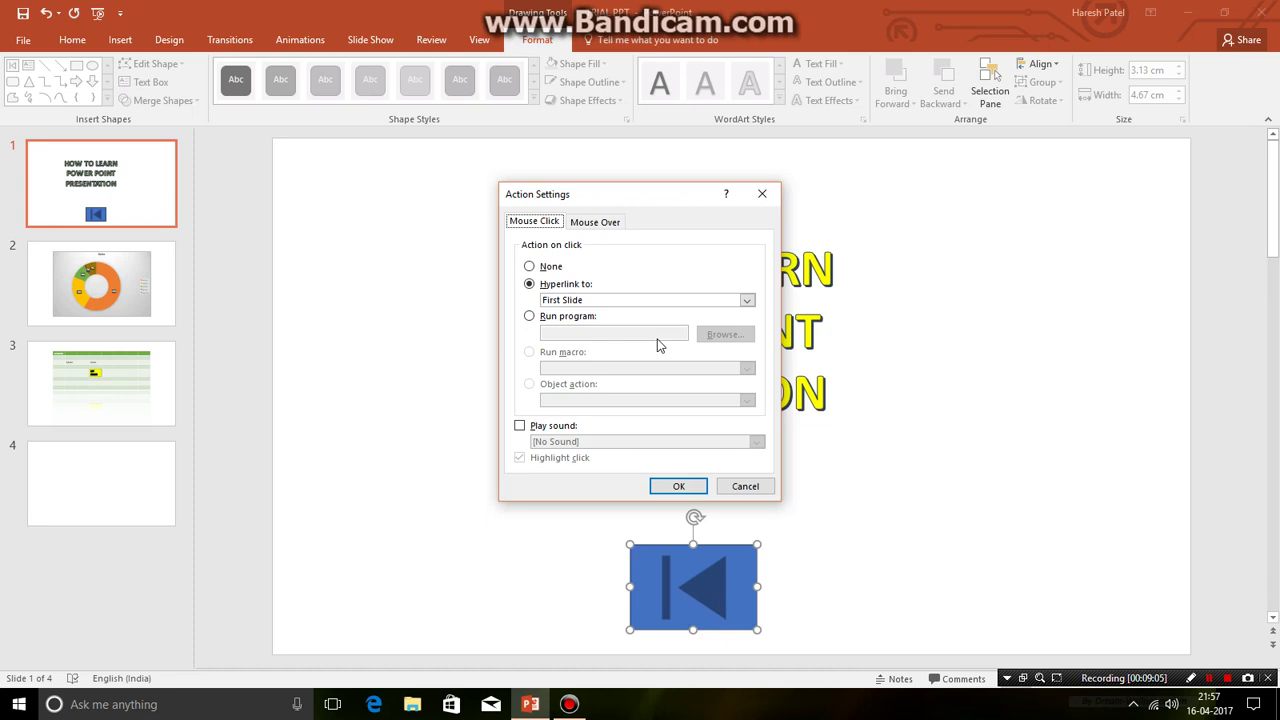
pyautogui.click(678, 486)
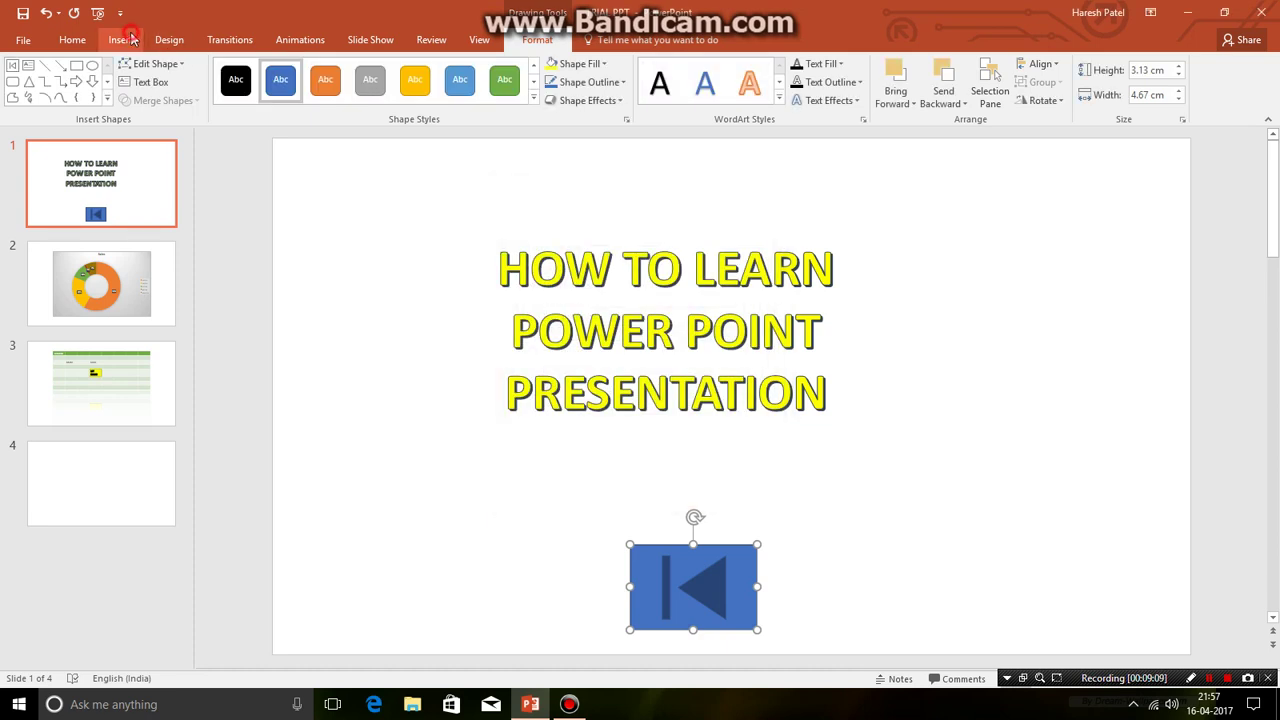
# Step: Draw an end action button about 6.94 cm wide and 3.34 cm high beside the beginning button on slide 1
pyautogui.click(124, 39)
pyautogui.click(270, 95)
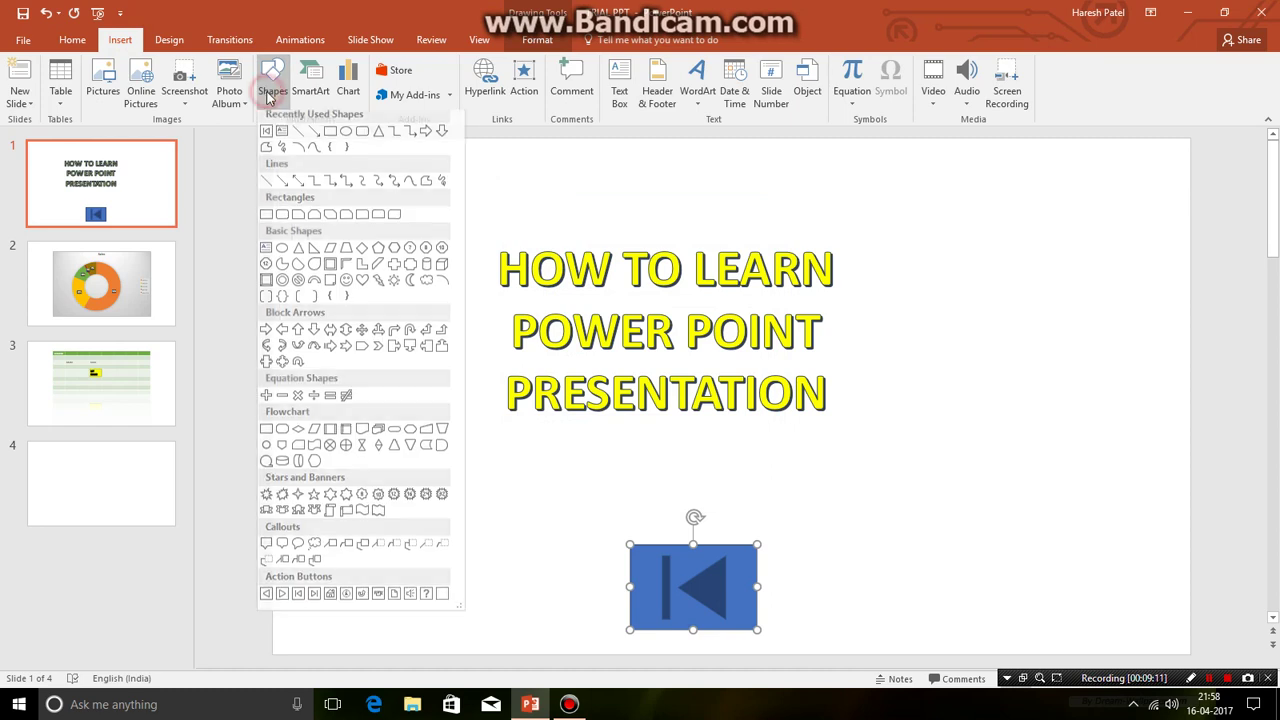
pyautogui.click(314, 599)
pyautogui.moveTo(803, 546); pyautogui.dragTo(991, 636)
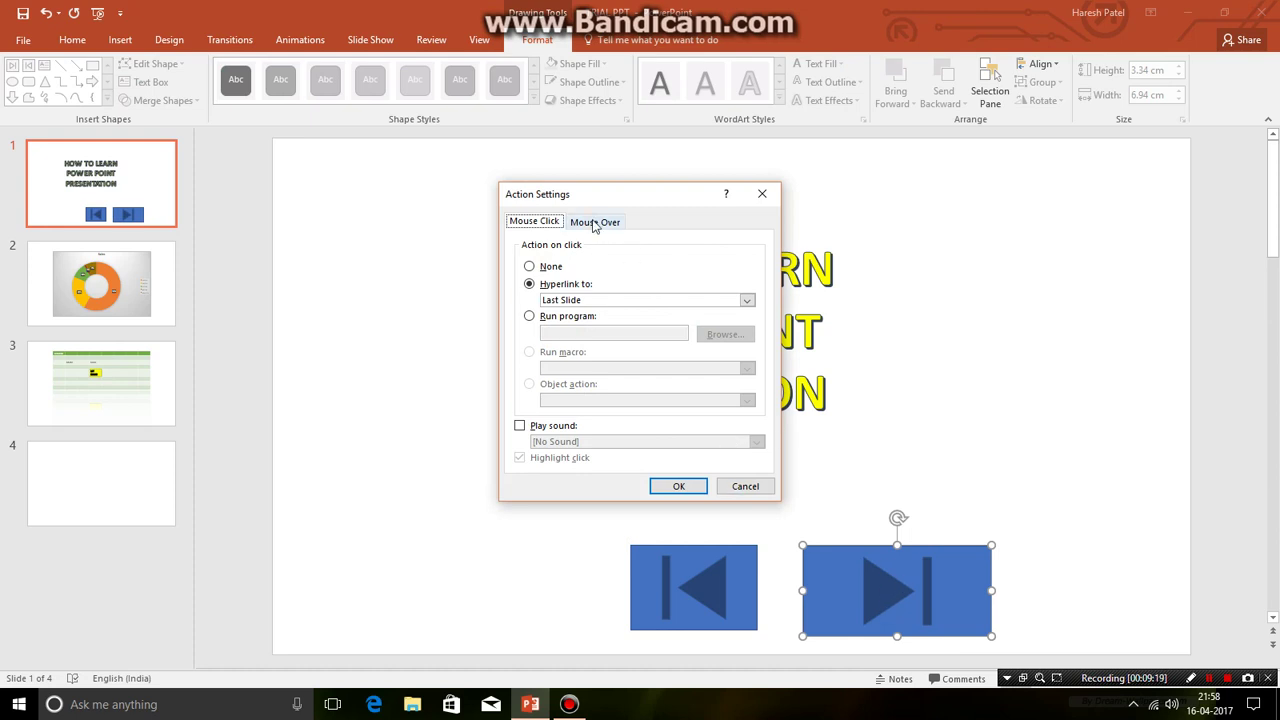
# Step: Review the available hyperlink targets for the end button, and accept Last Slide as its click action
pyautogui.click(748, 301)
pyautogui.click(748, 302)
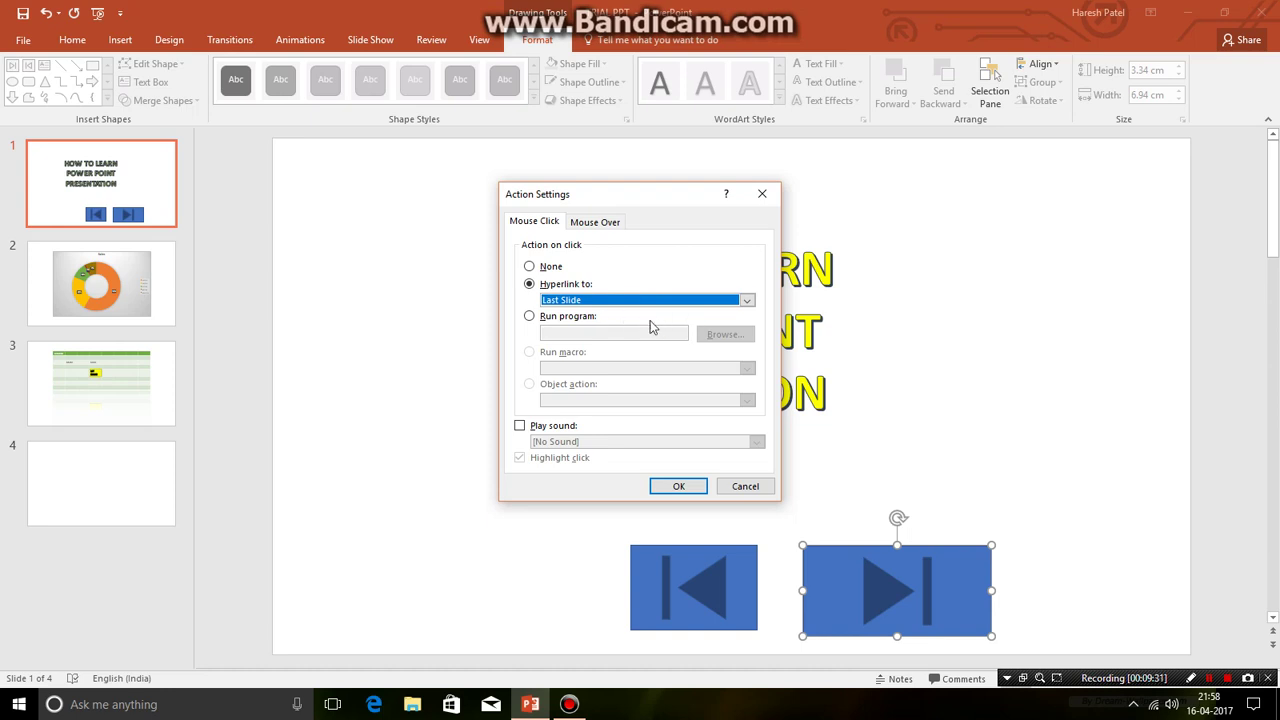
pyautogui.click(747, 300)
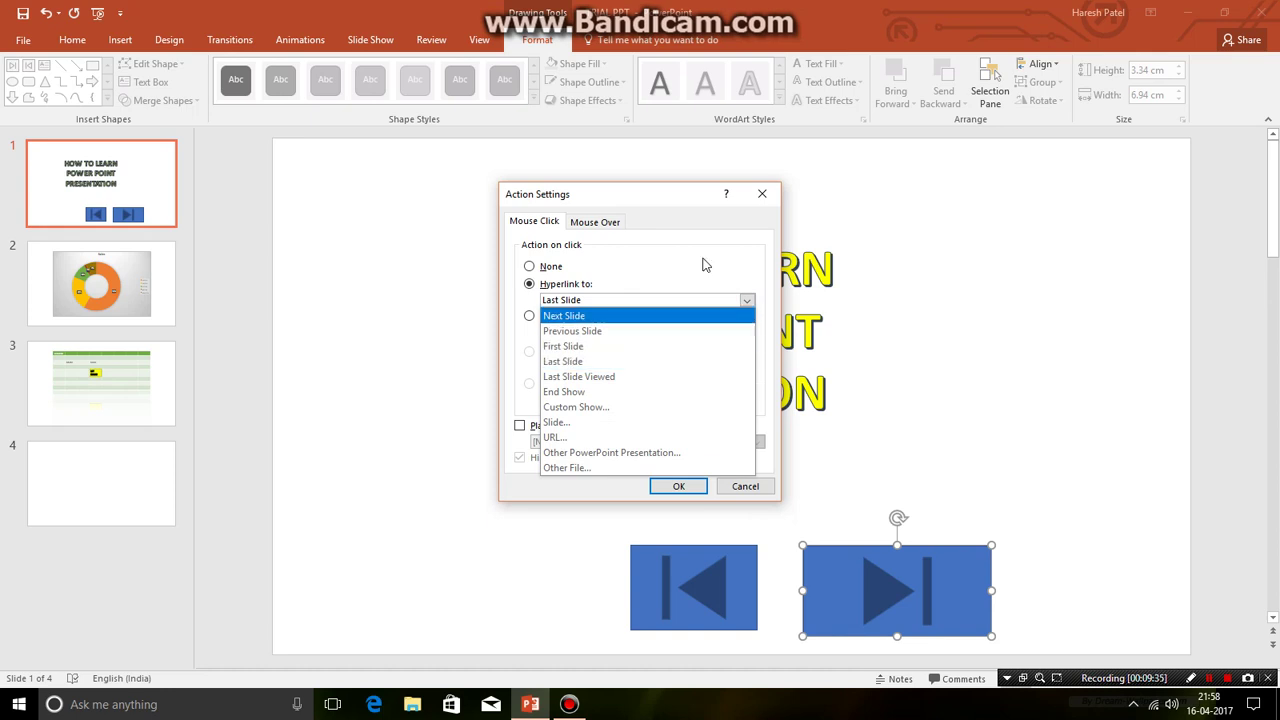
pyautogui.click(699, 254)
pyautogui.click(748, 300)
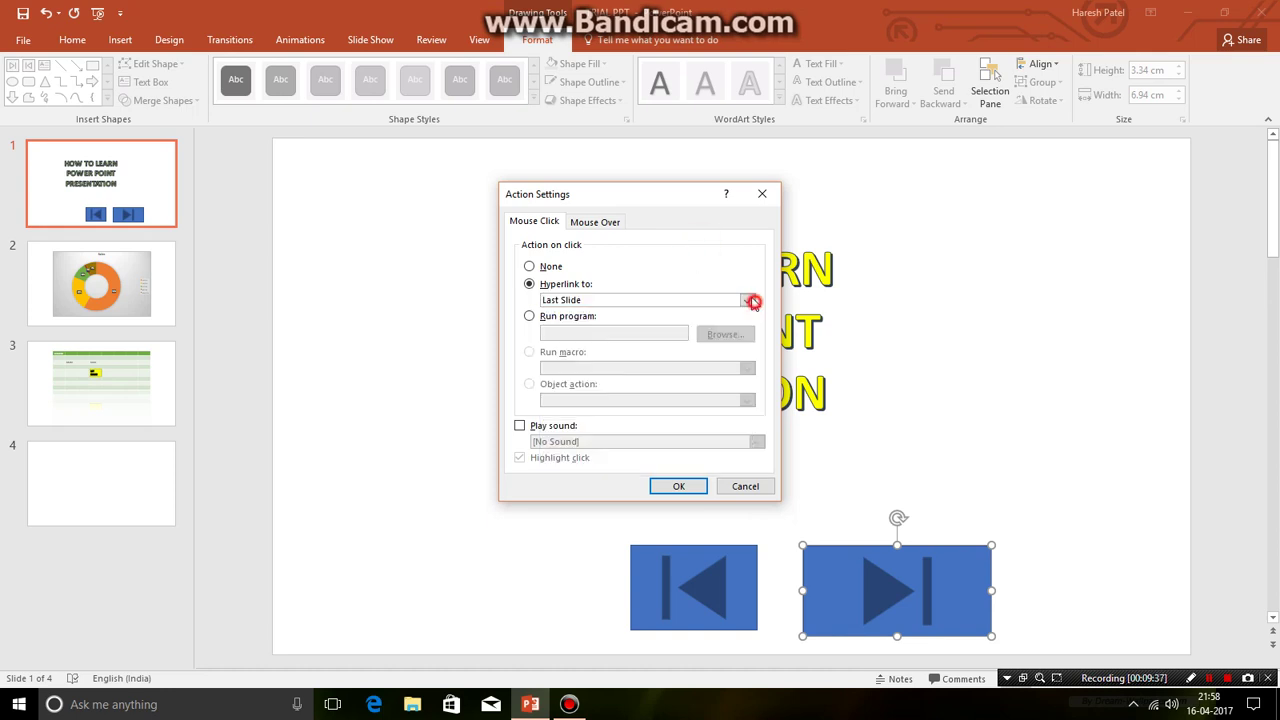
pyautogui.click(748, 300)
pyautogui.click(973, 452)
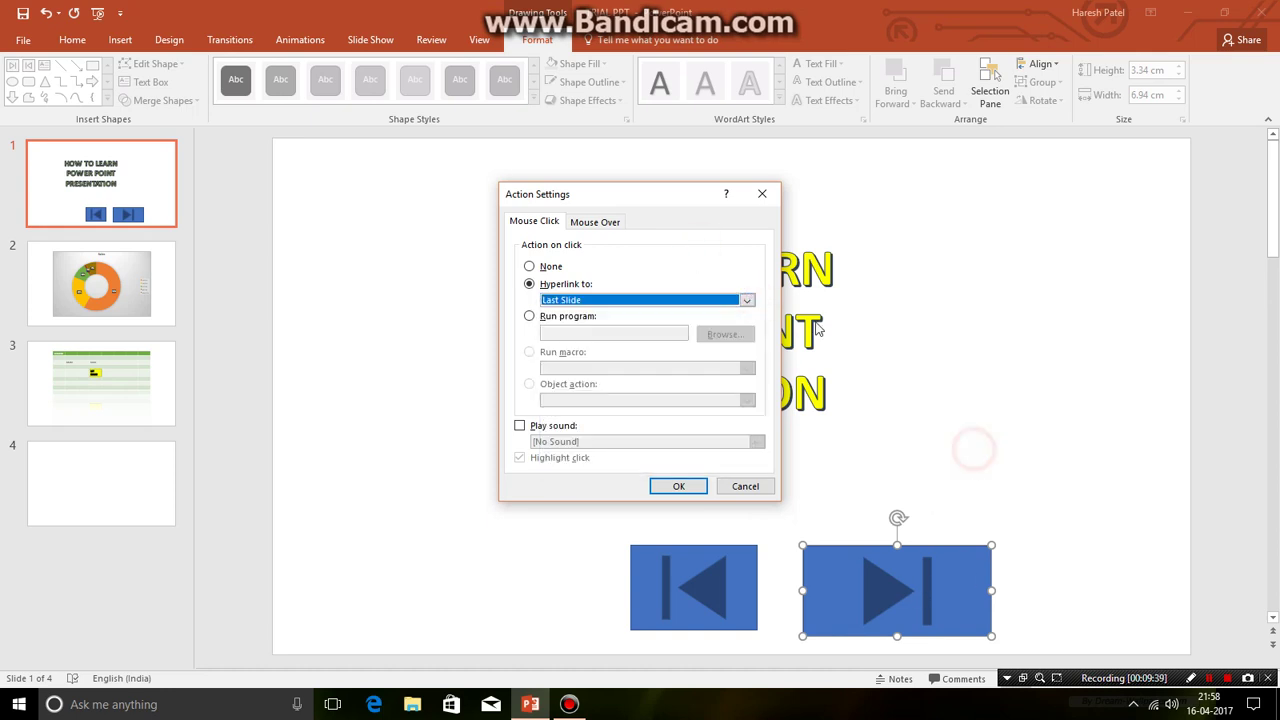
pyautogui.click(688, 491)
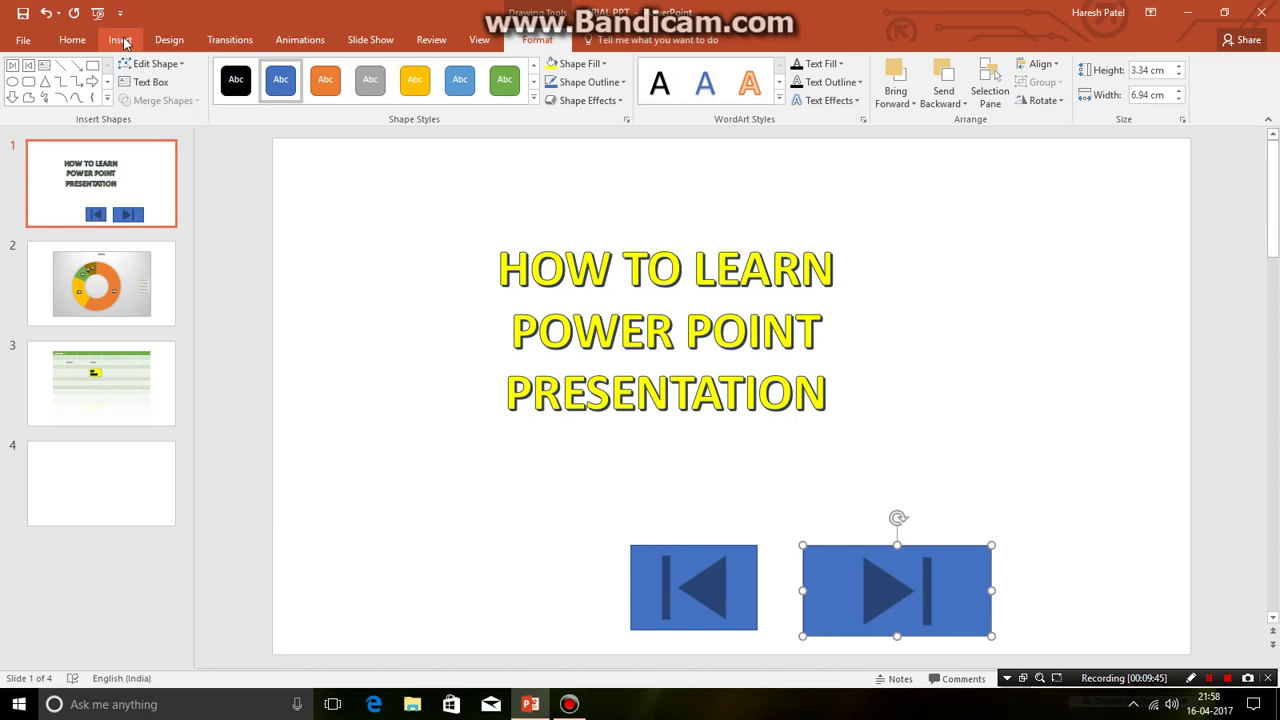
# Step: Draw a forward action button about 3.72 cm wide and 3.25 cm high beside the beginning button on slide 1, hyperlinked to Next Slide
pyautogui.click(122, 41)
pyautogui.click(272, 78)
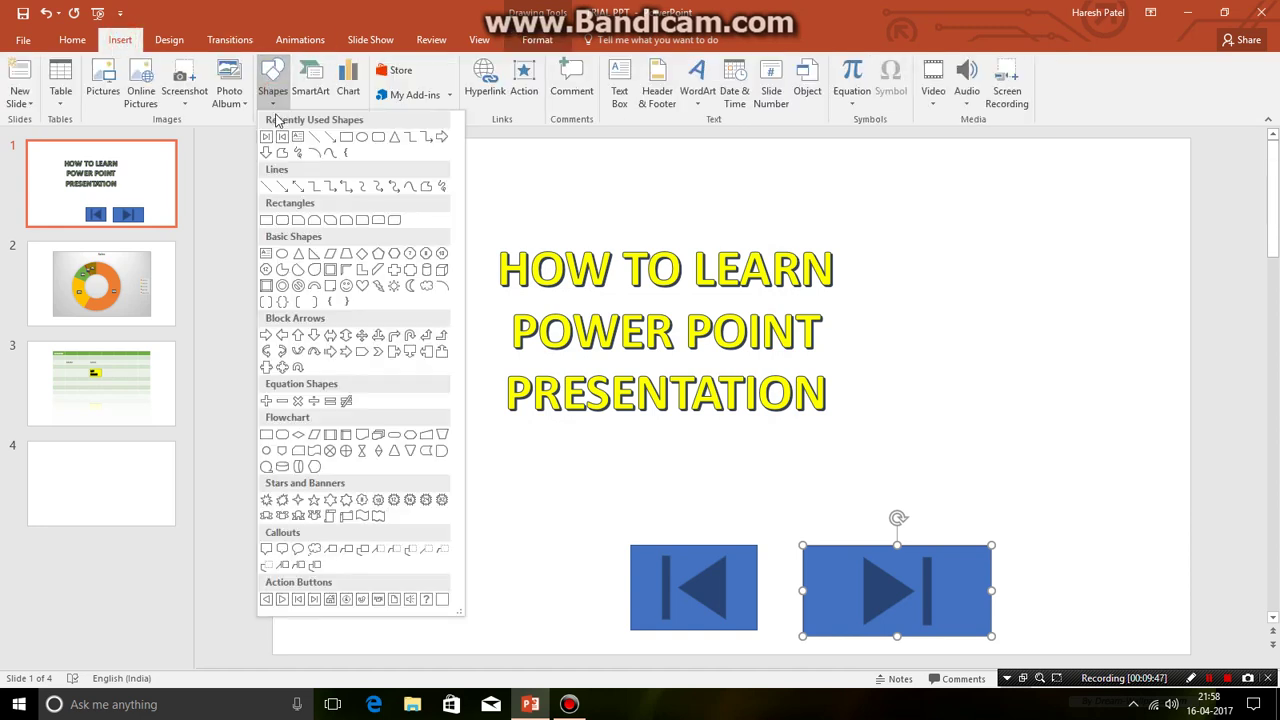
pyautogui.click(283, 598)
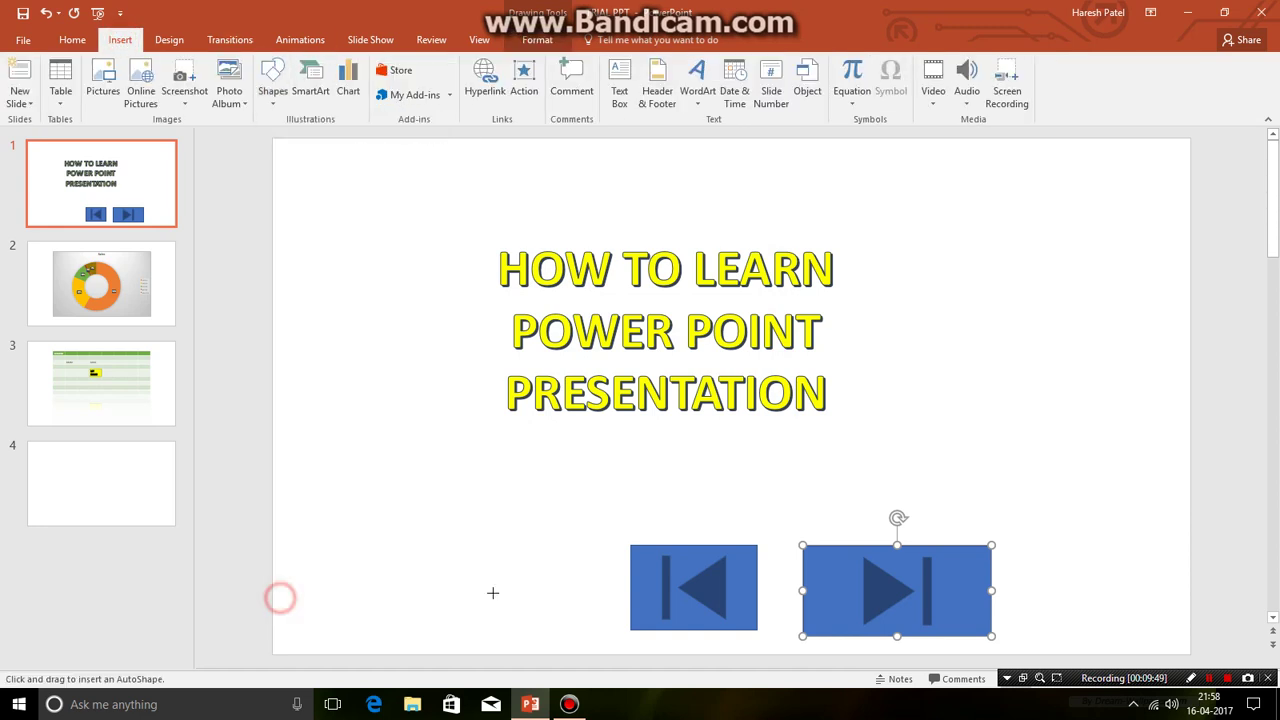
pyautogui.moveTo(423, 530); pyautogui.dragTo(524, 617)
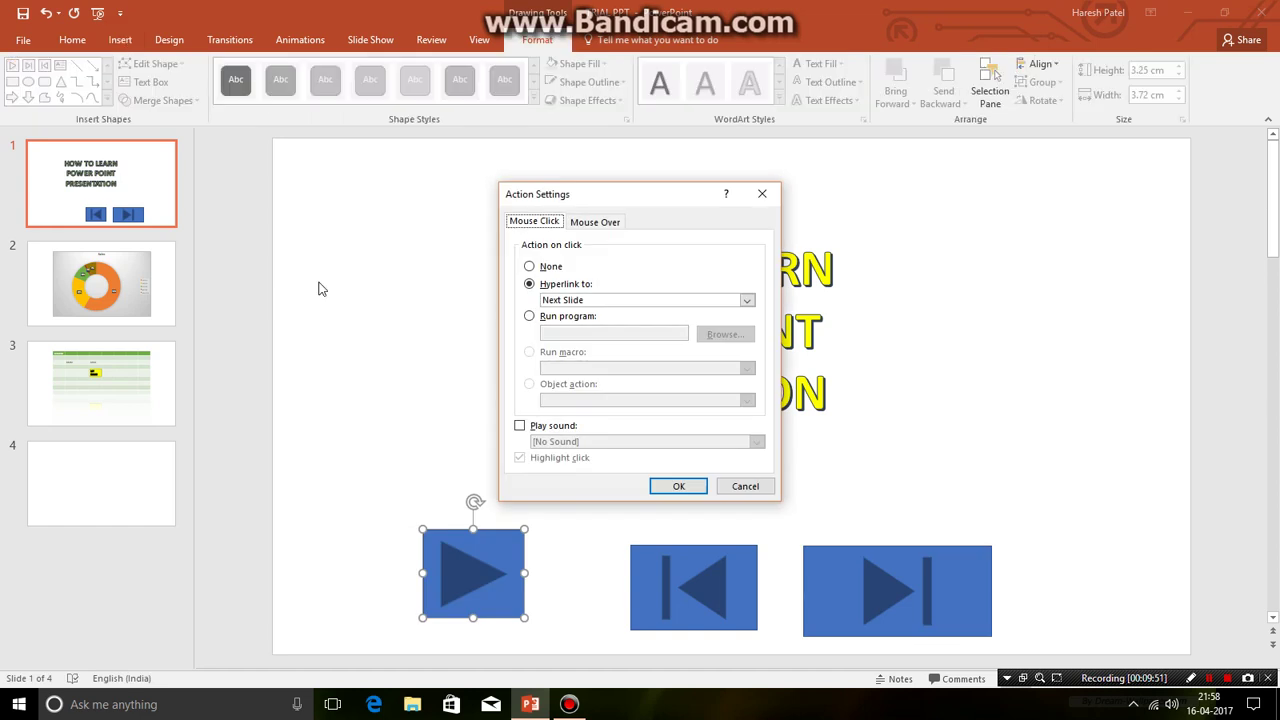
pyautogui.click(669, 489)
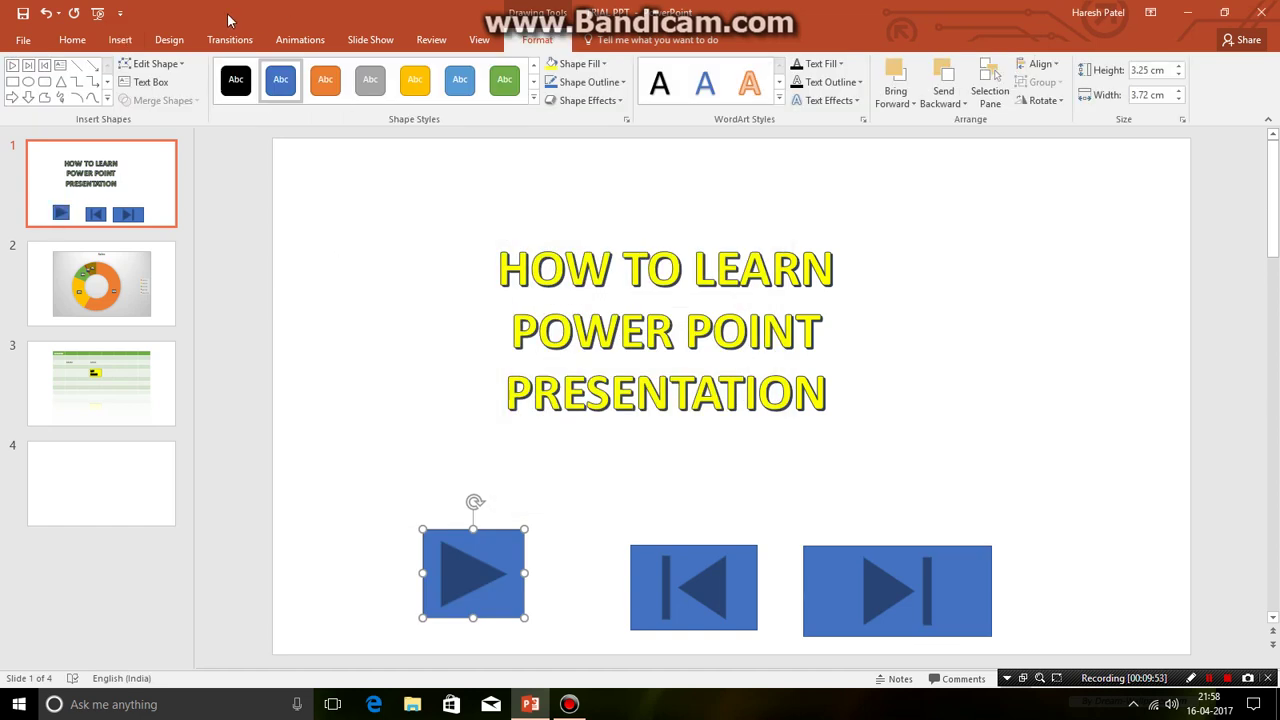
# Step: Open the shape gallery to add a back action button to slide 1
pyautogui.click(120, 39)
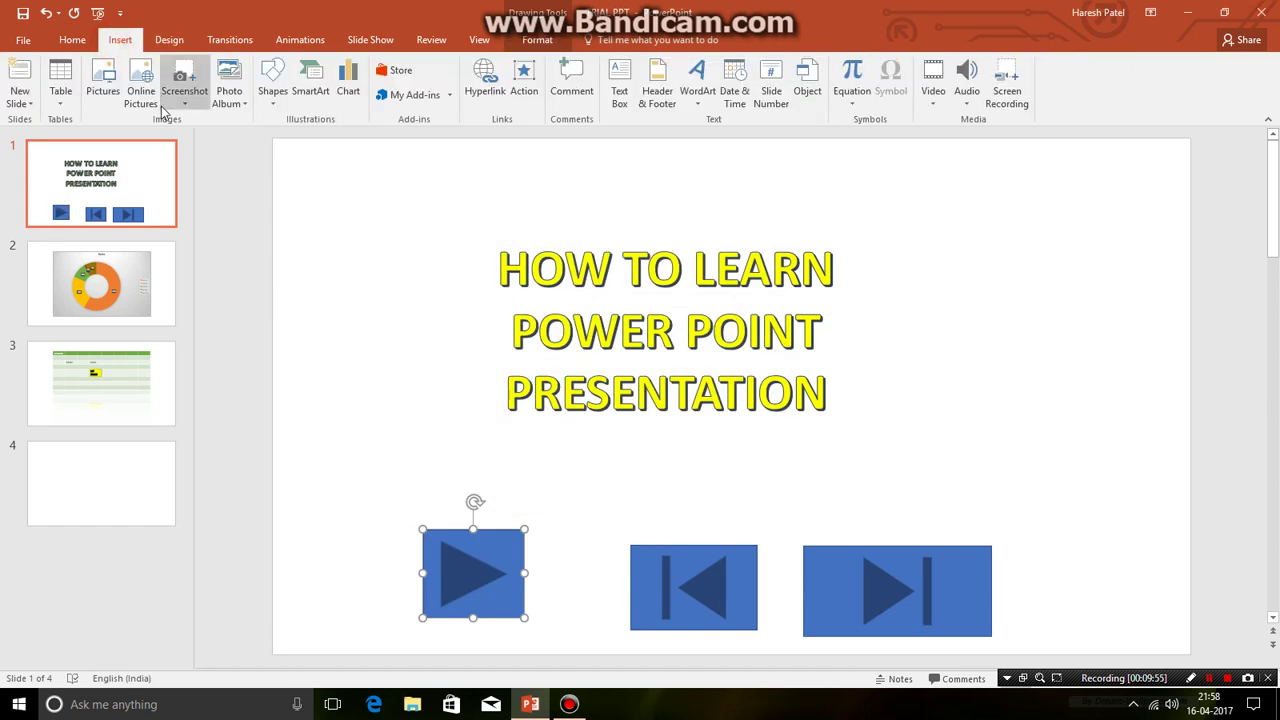
pyautogui.click(273, 85)
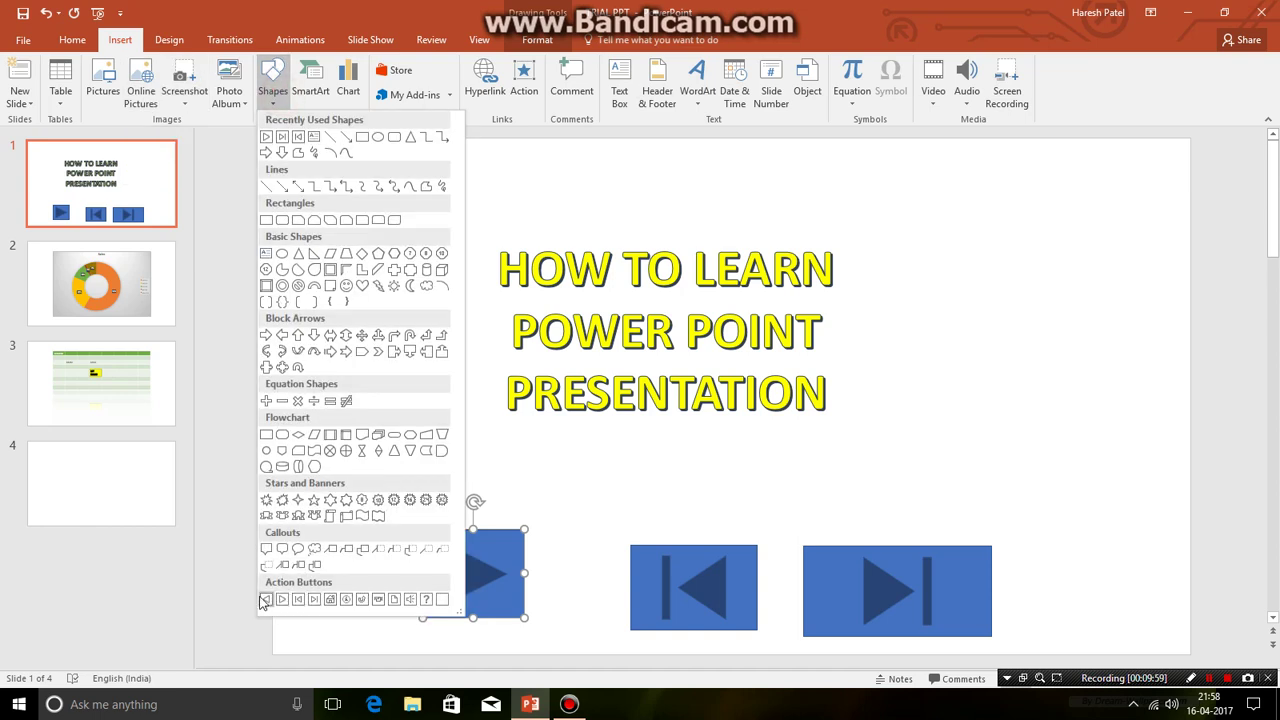